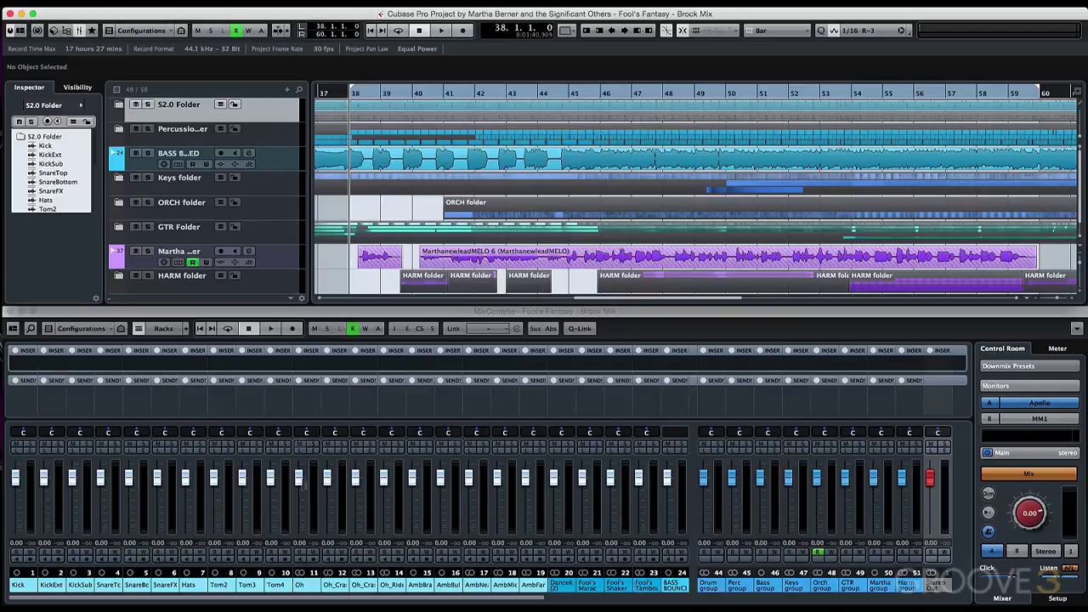
Go through the folder tracks from percussion down to the HARM folder, finishing on the S2.0 Folder.
mouse_move(336, 601)
mouse_down()
mouse_move(762, 602)
mouse_move(339, 582)
mouse_up()
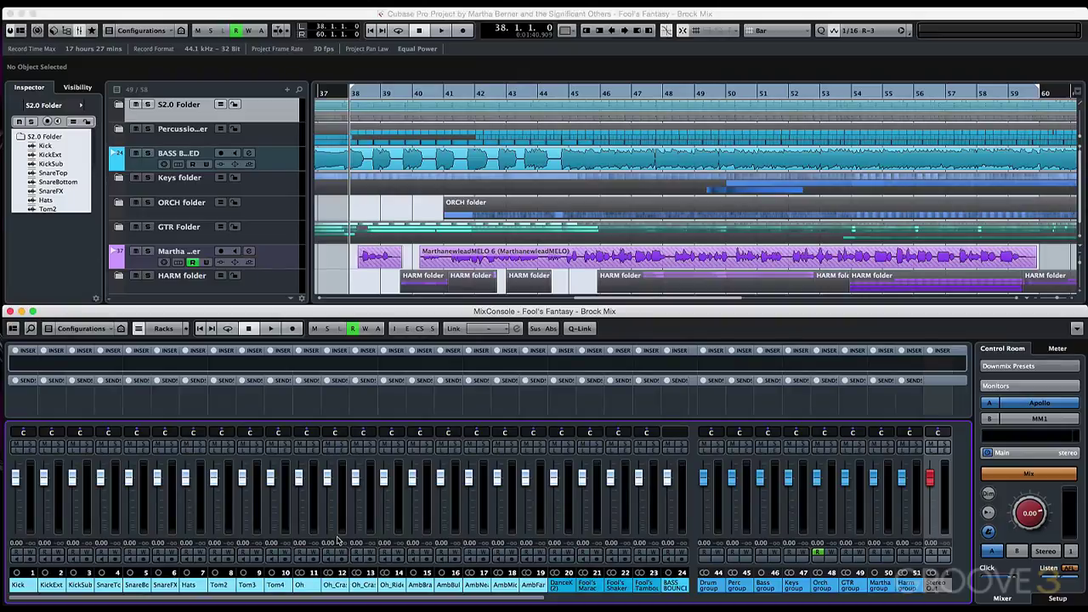
click(287, 155)
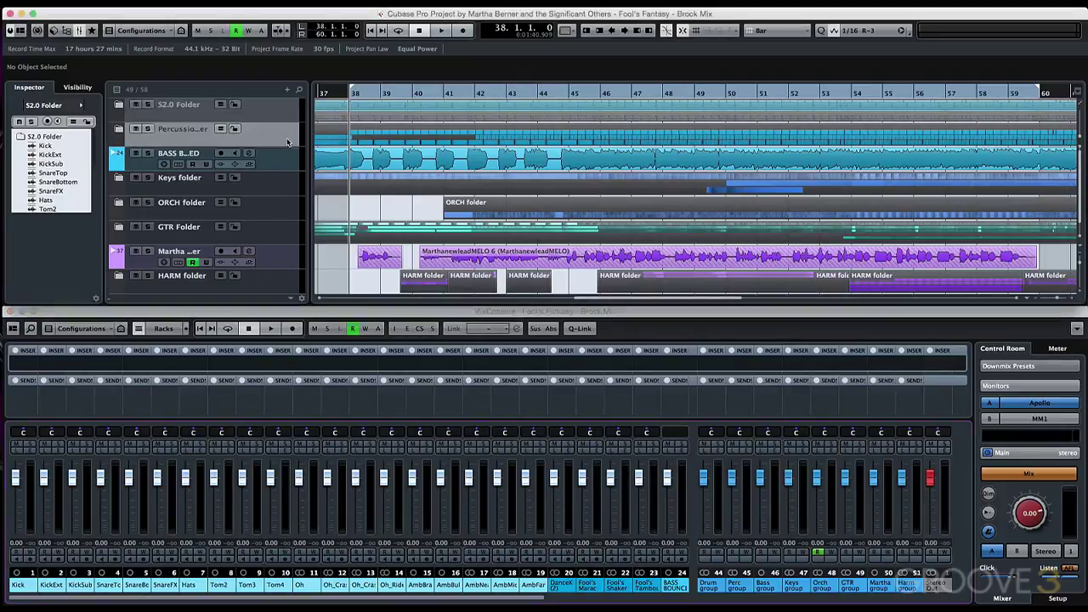
click(284, 172)
click(282, 215)
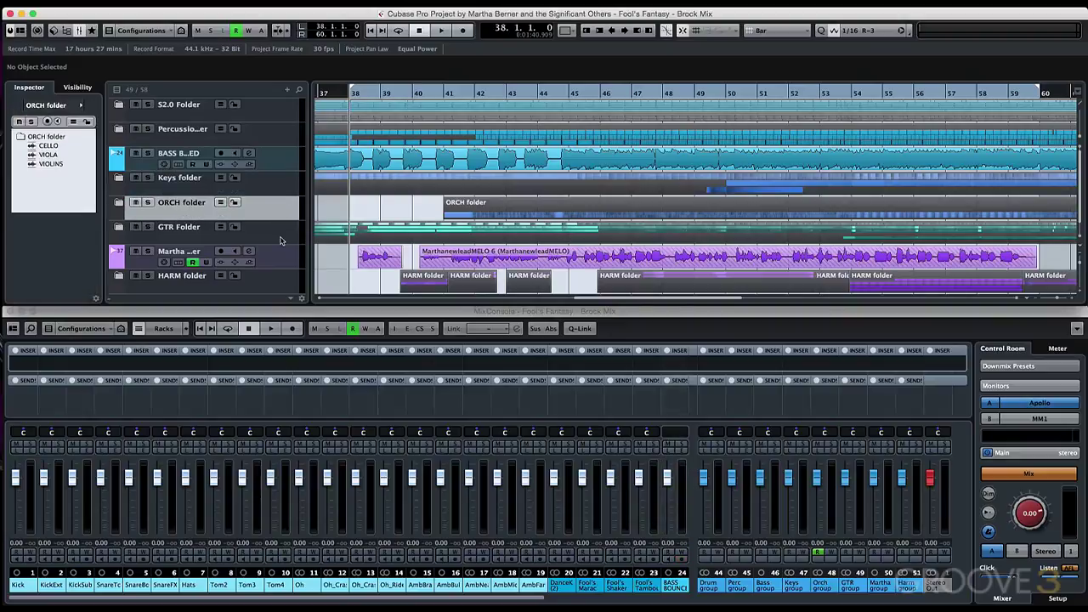
click(280, 239)
click(274, 280)
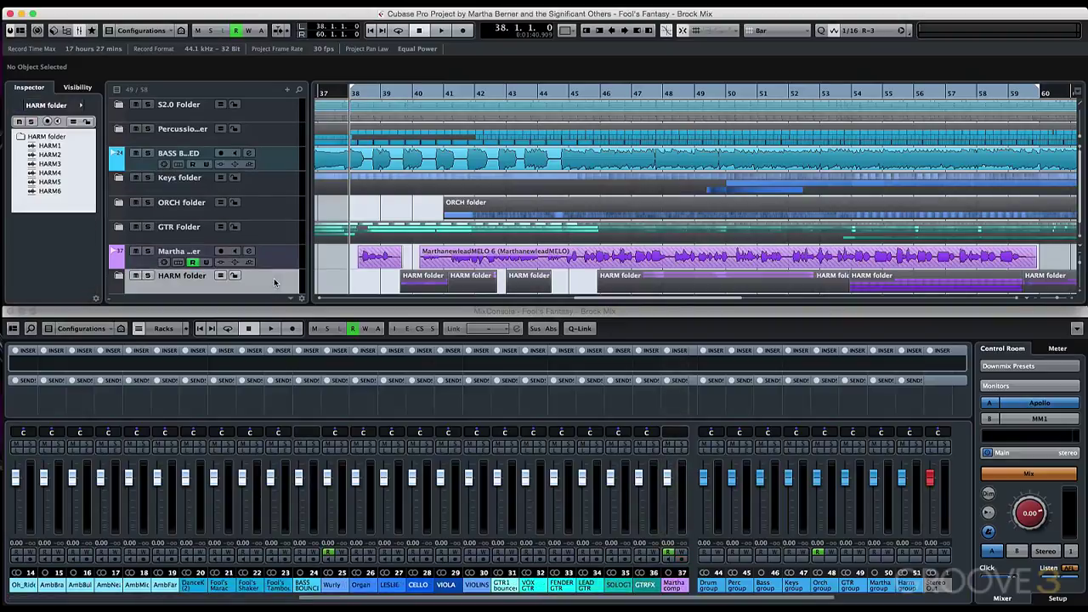
click(275, 119)
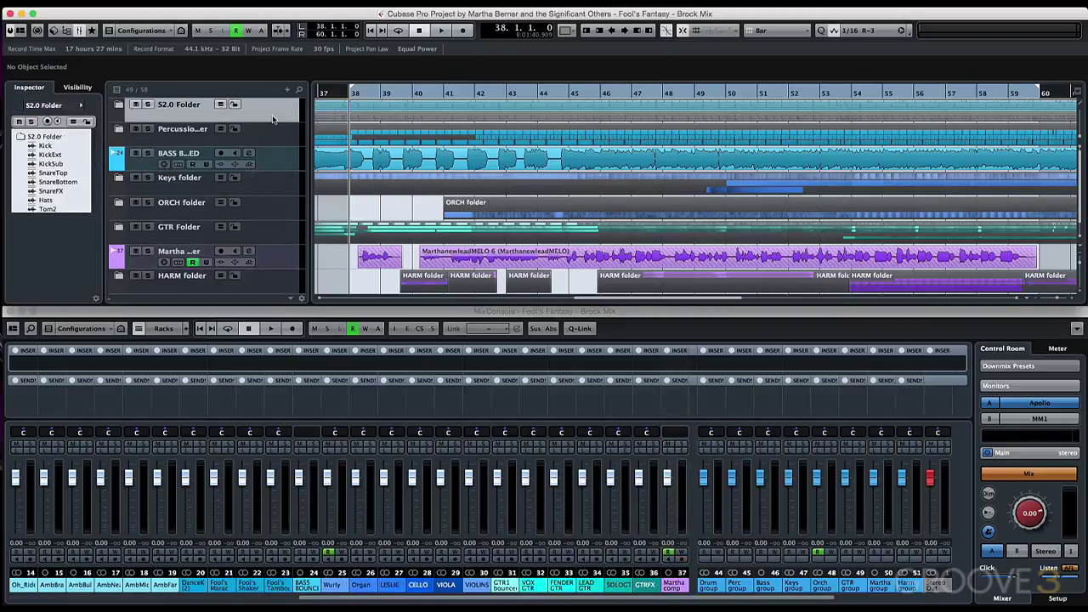
Bring the first drum channels into view in the mixer and look at the insert effects available for a kick channel.
click(246, 601)
click(246, 602)
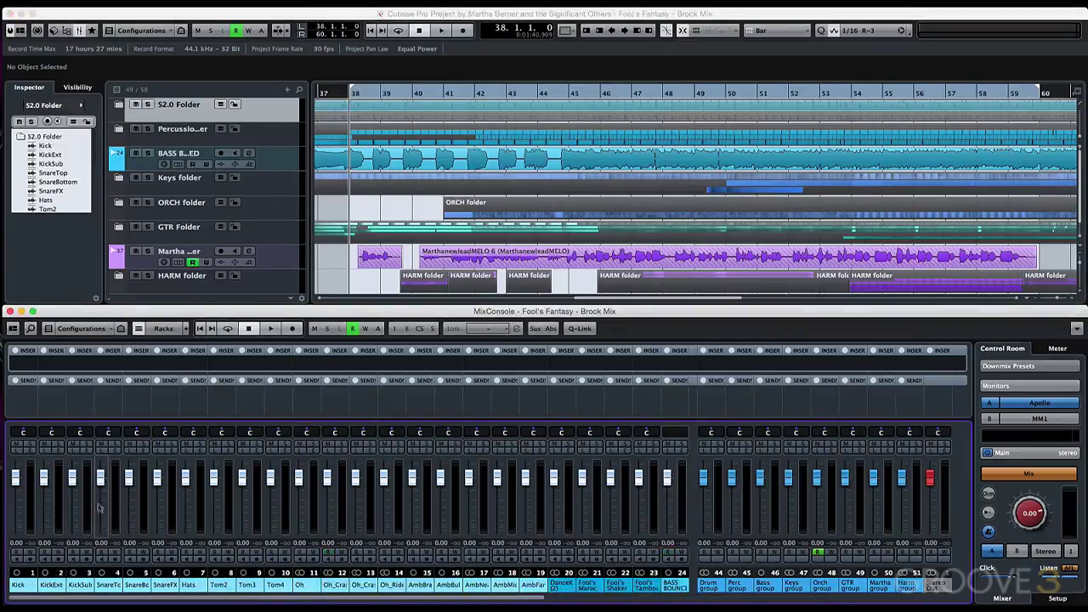
click(37, 364)
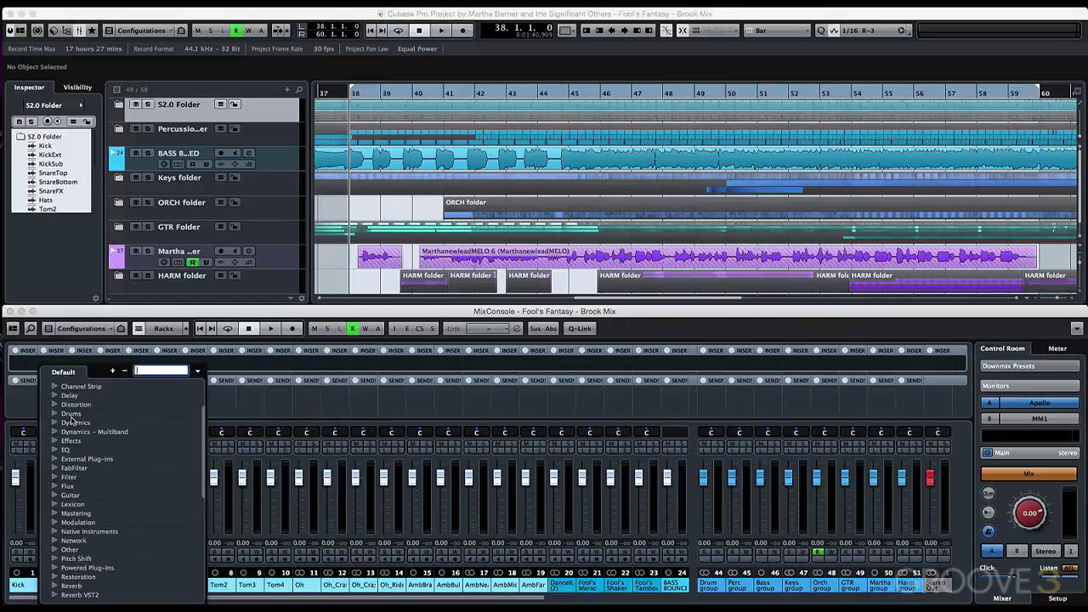
click(31, 363)
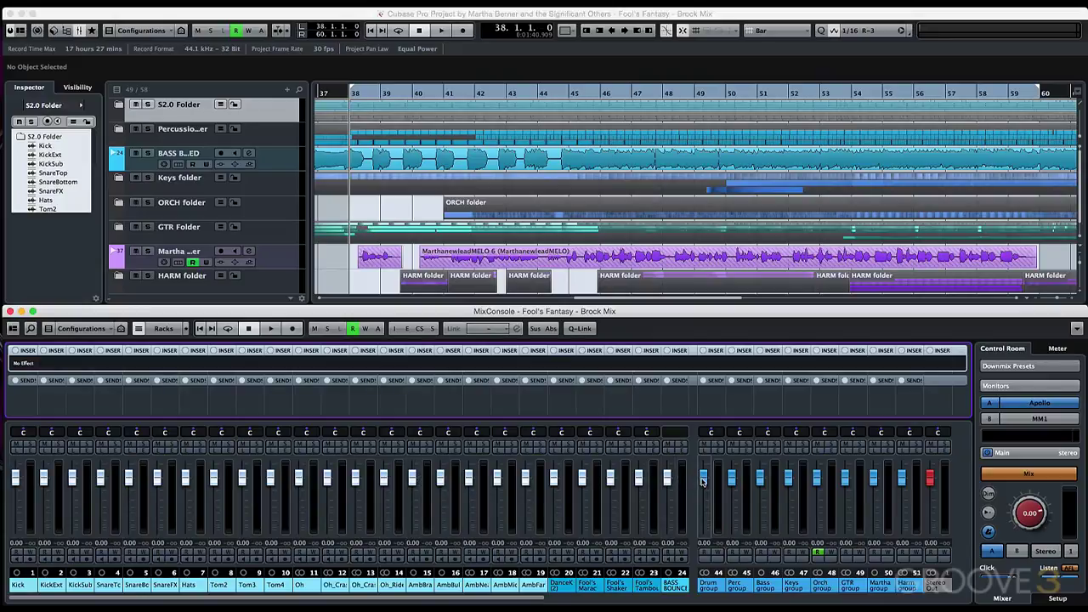
Briefly toggle solo on the Drum group and set the Stereo Out level to -12.
click(718, 445)
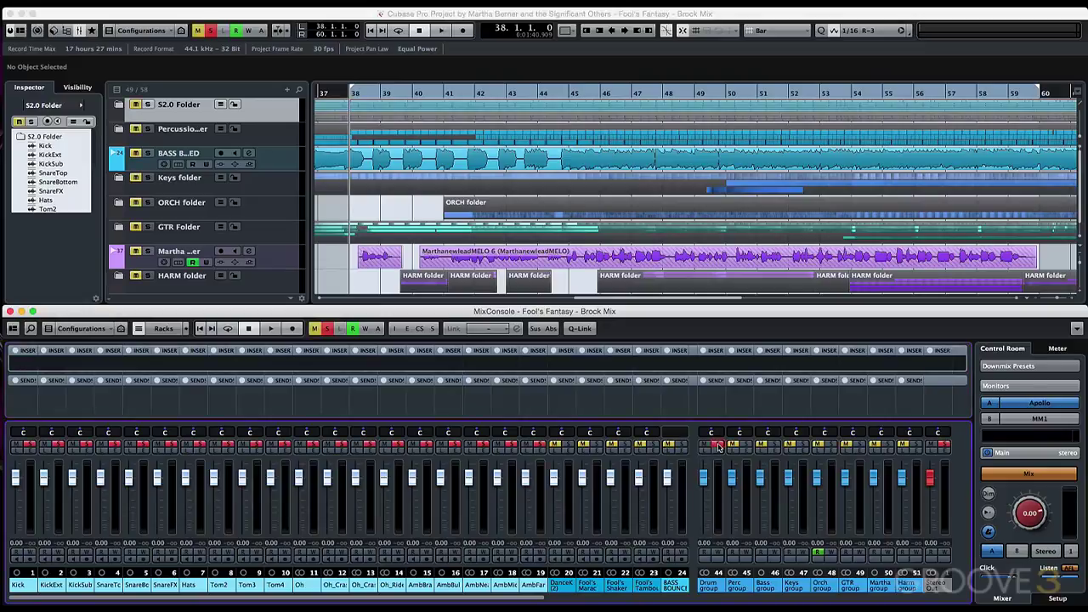
click(719, 446)
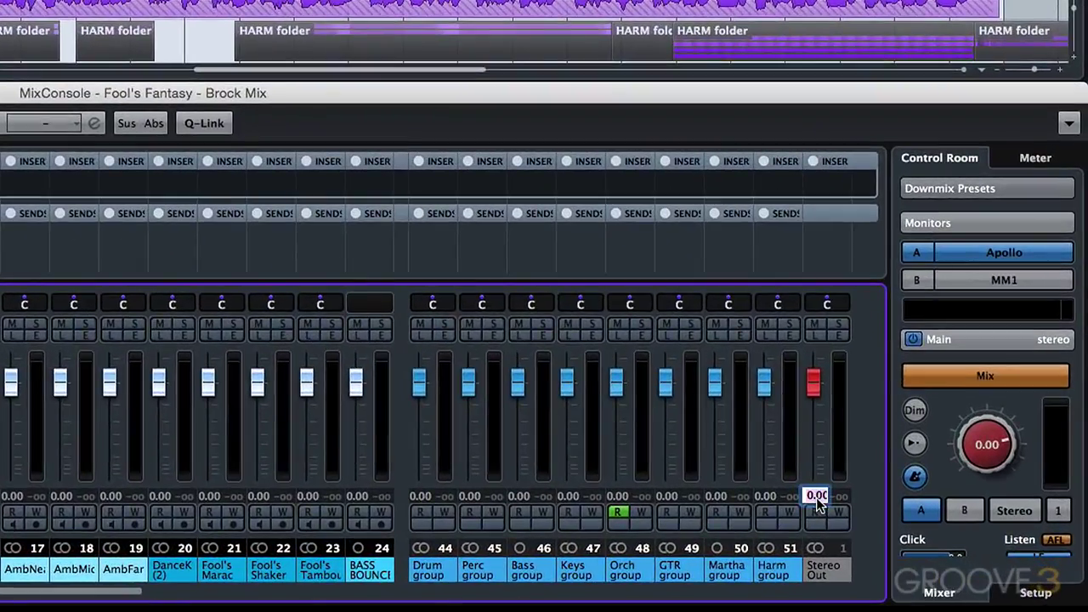
text(-12)
key(Return)
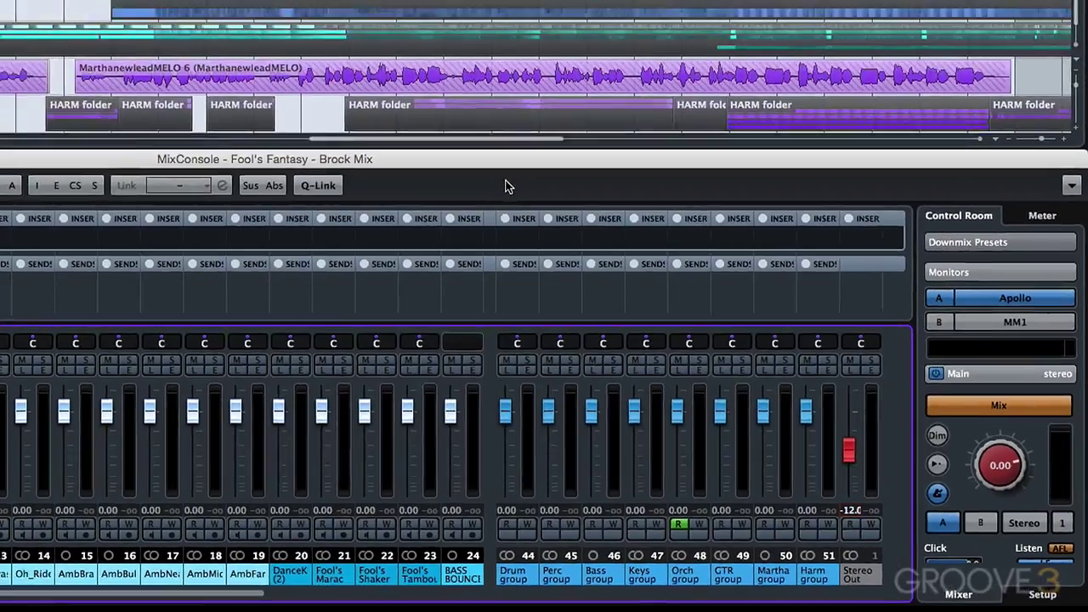
Play the song from bar 38 and audition the Drum, Perc, Bass and Keys groups one at a time in solo.
key(space)
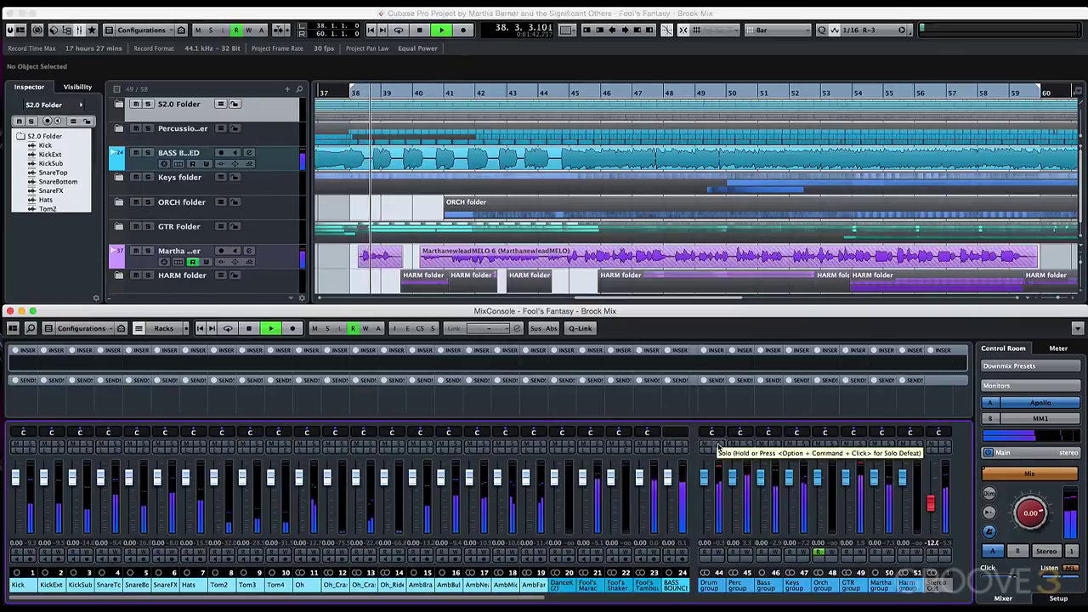
click(717, 444)
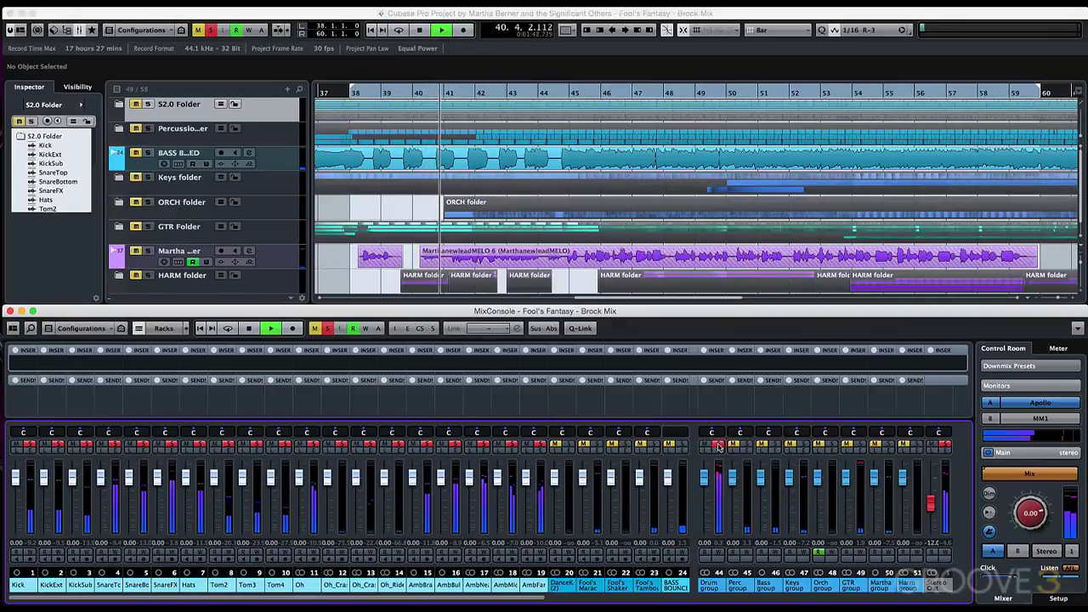
click(718, 444)
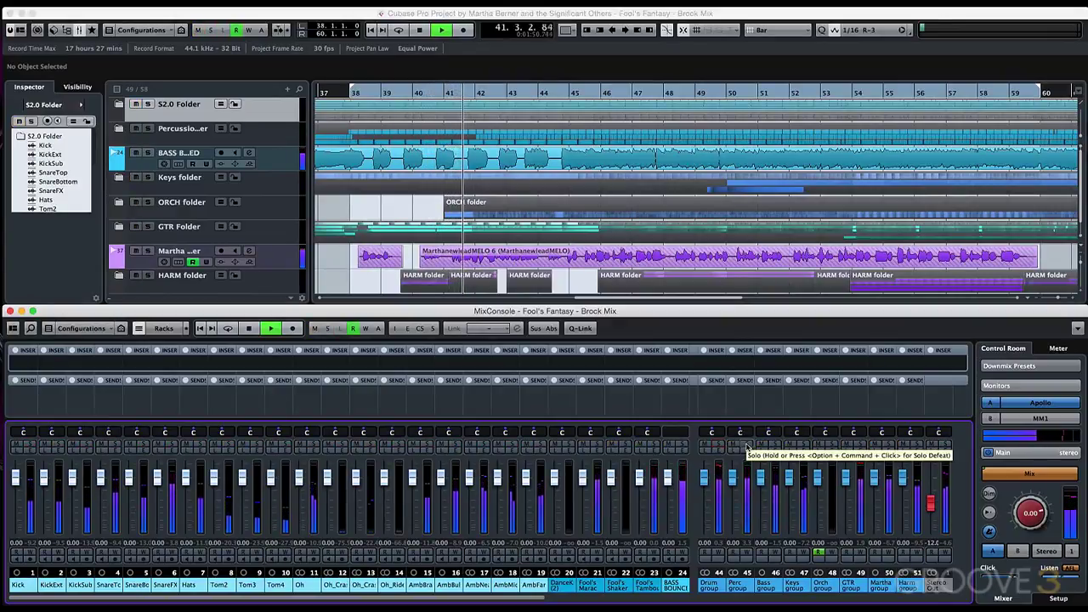
click(746, 446)
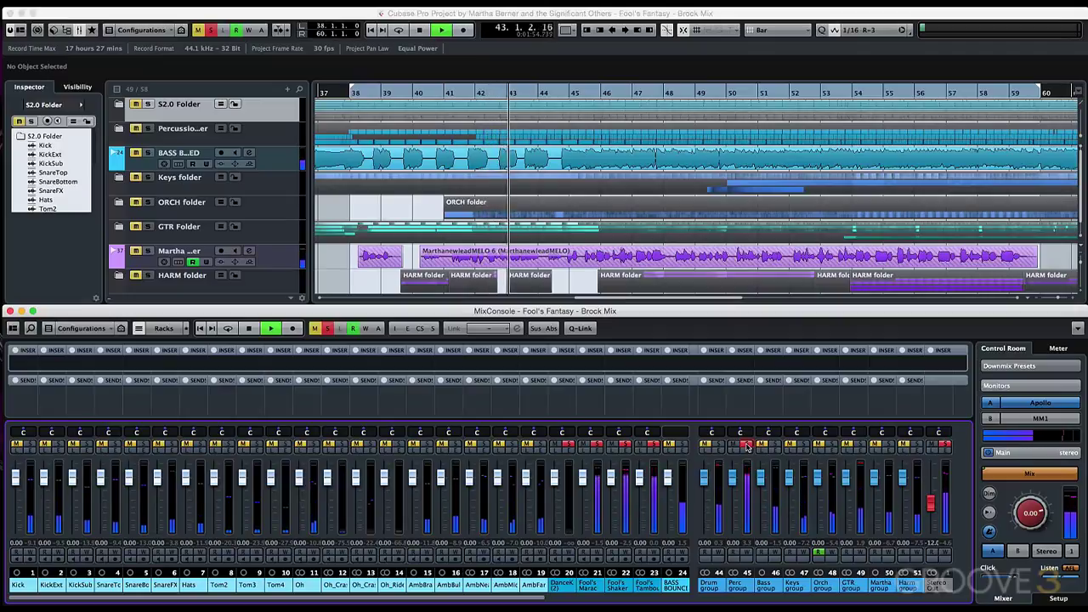
click(746, 446)
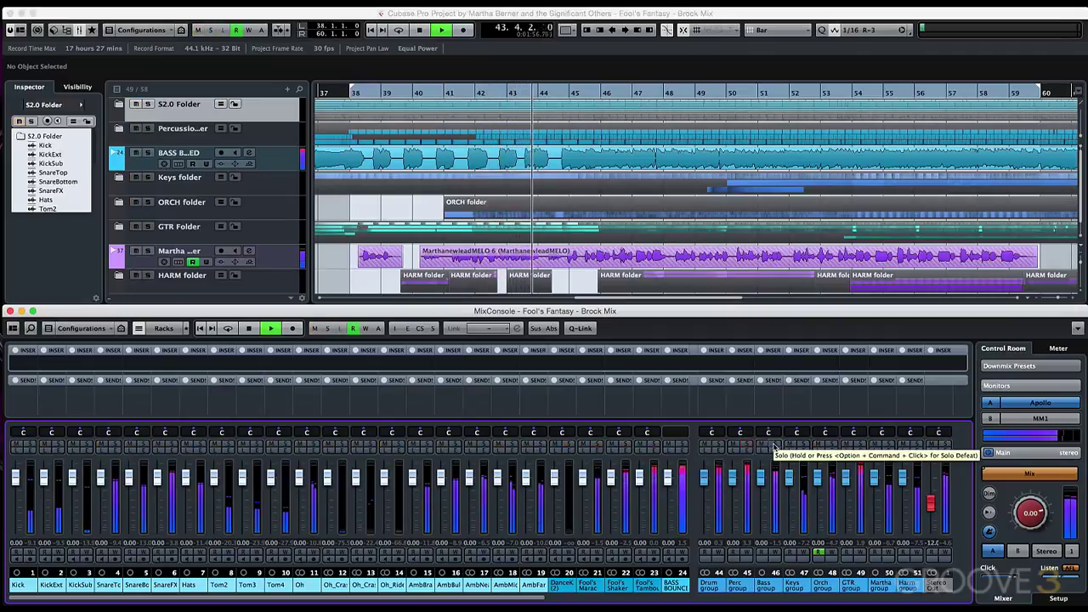
click(773, 445)
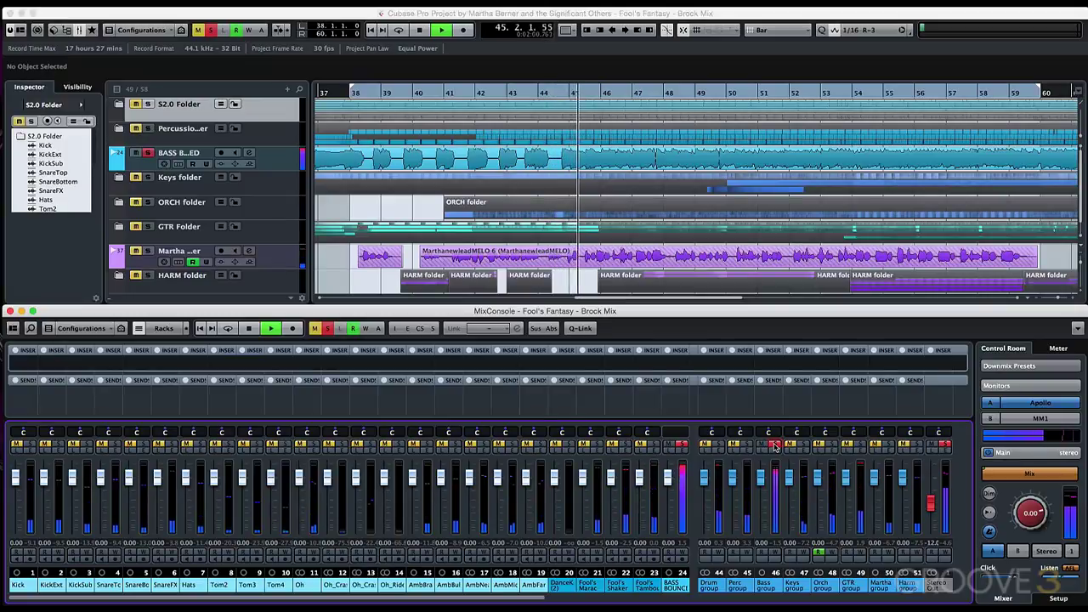
click(774, 445)
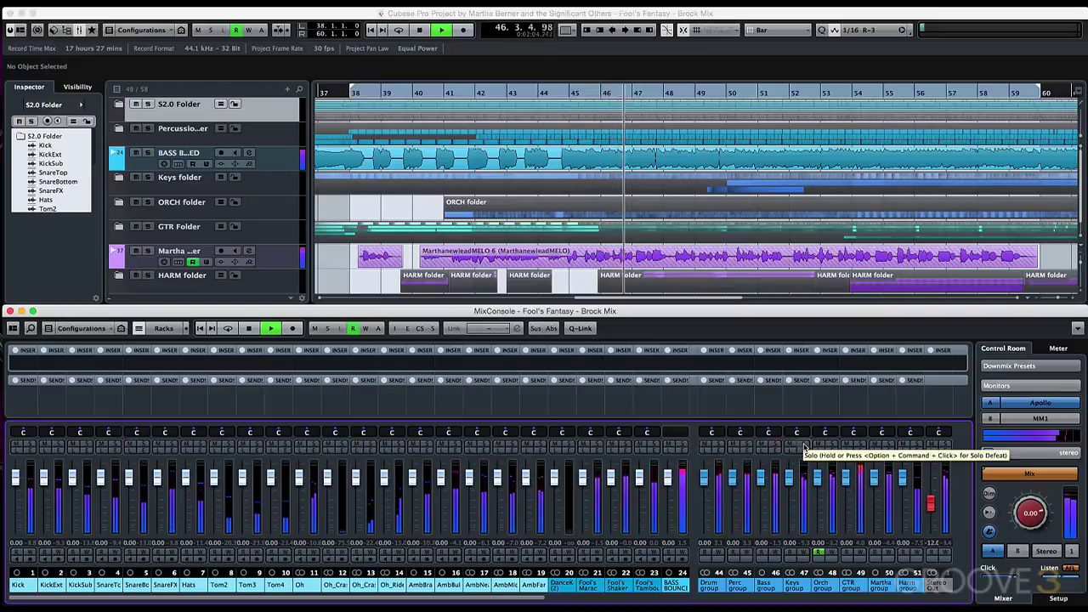
click(803, 445)
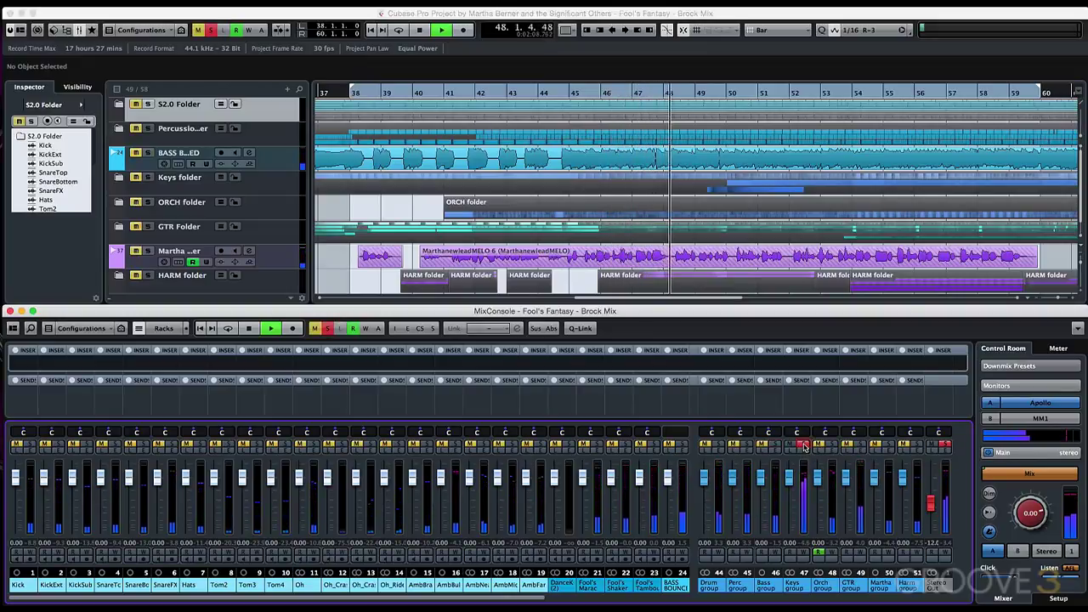
click(803, 445)
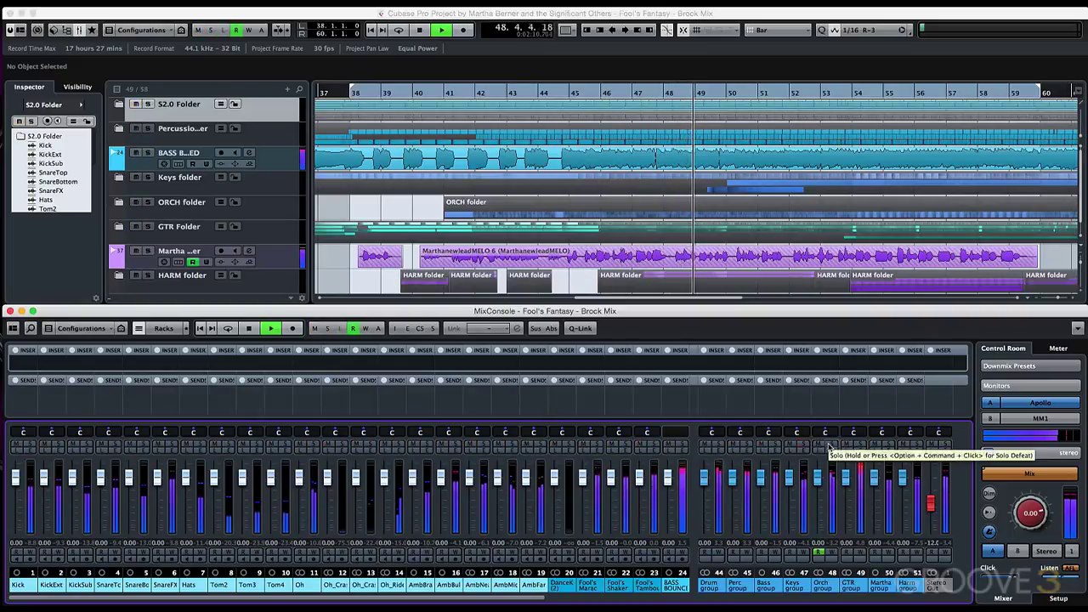
Audition the Orch, GTR, lead vocal and Harm groups one at a time in solo, and return the stopped playback to bar 38.
click(828, 445)
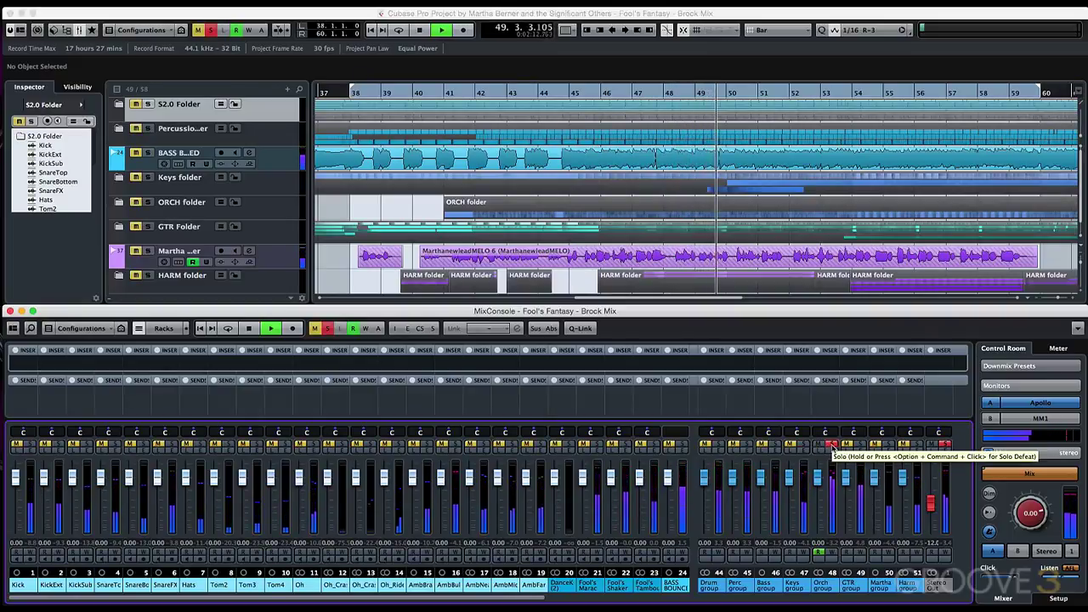
click(832, 446)
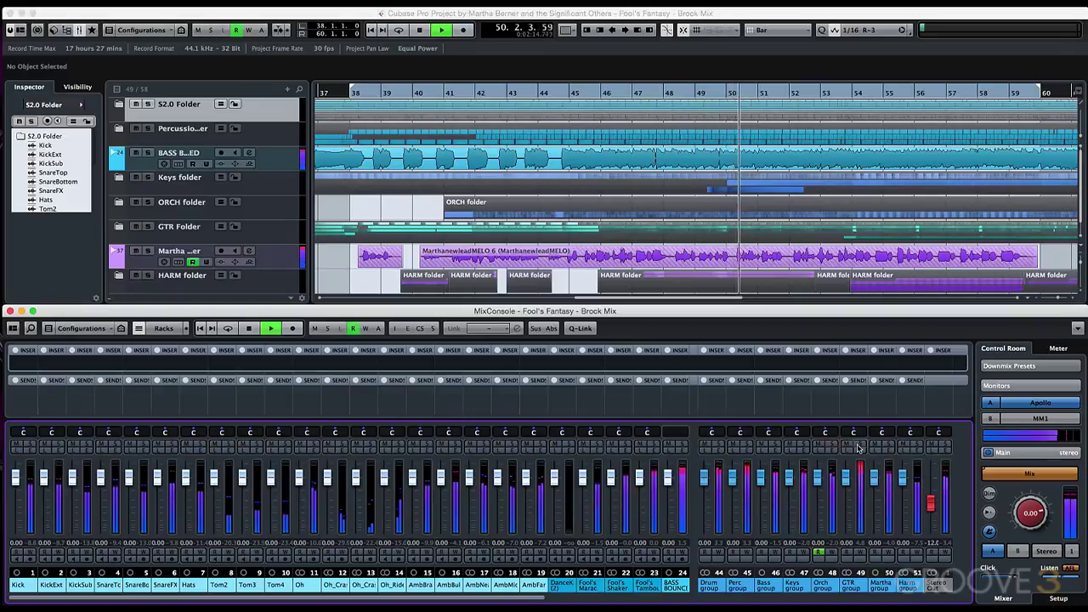
click(862, 446)
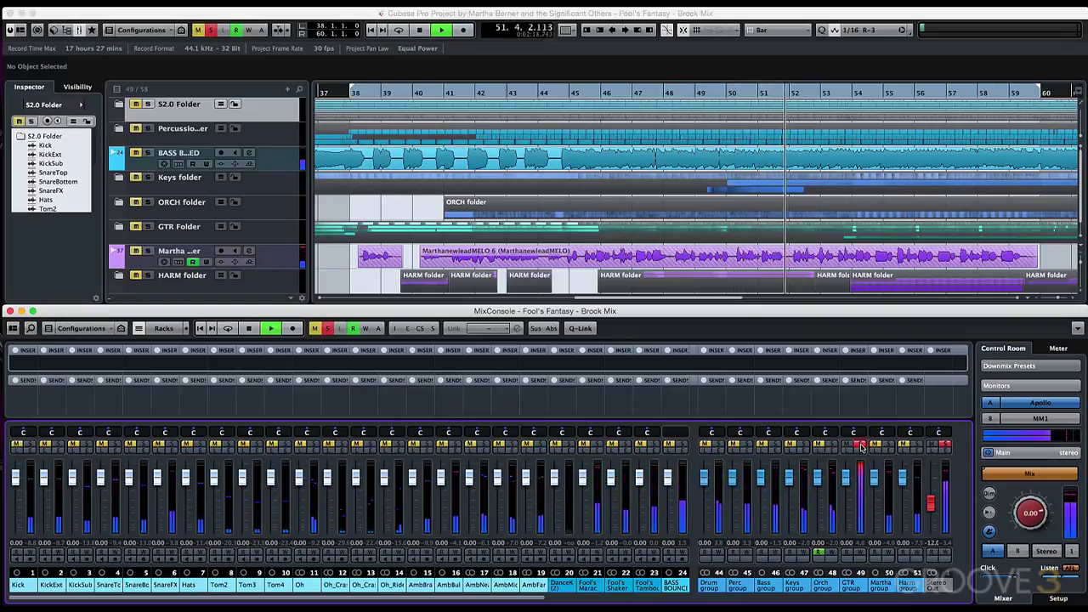
click(861, 447)
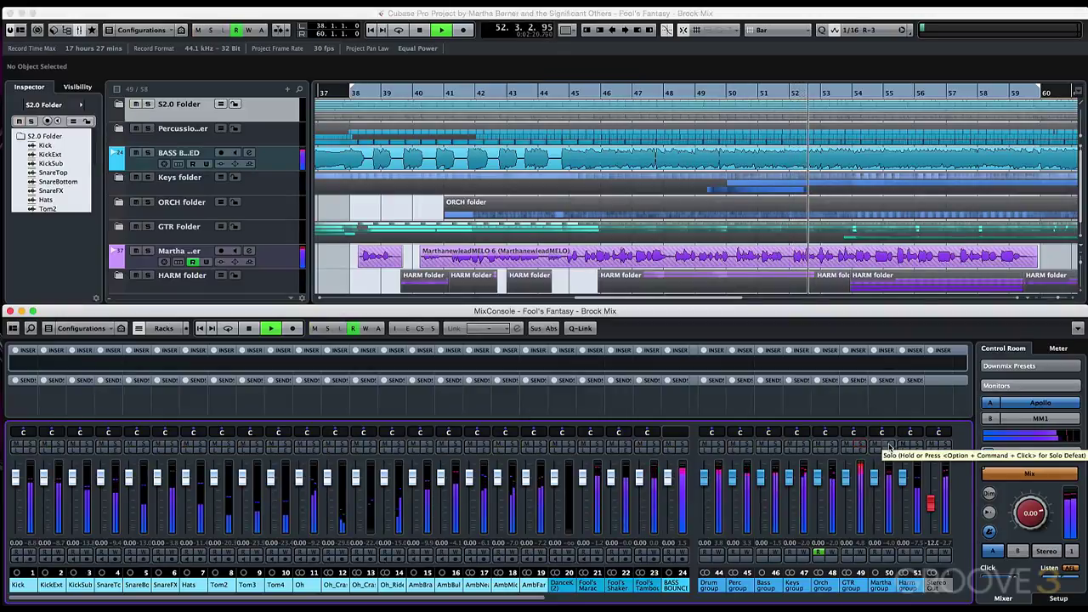
click(889, 447)
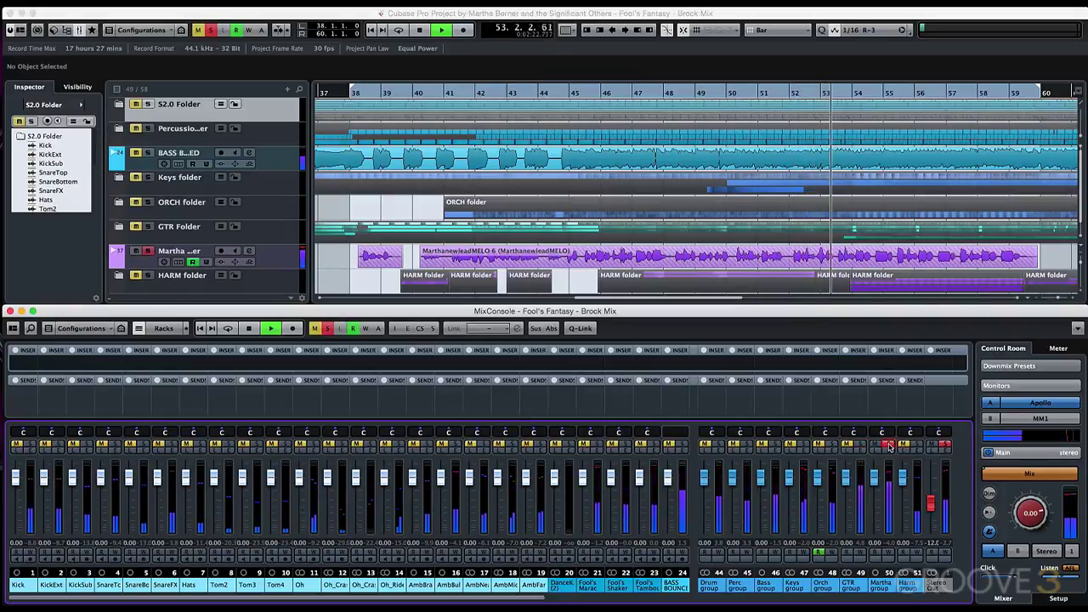
click(889, 446)
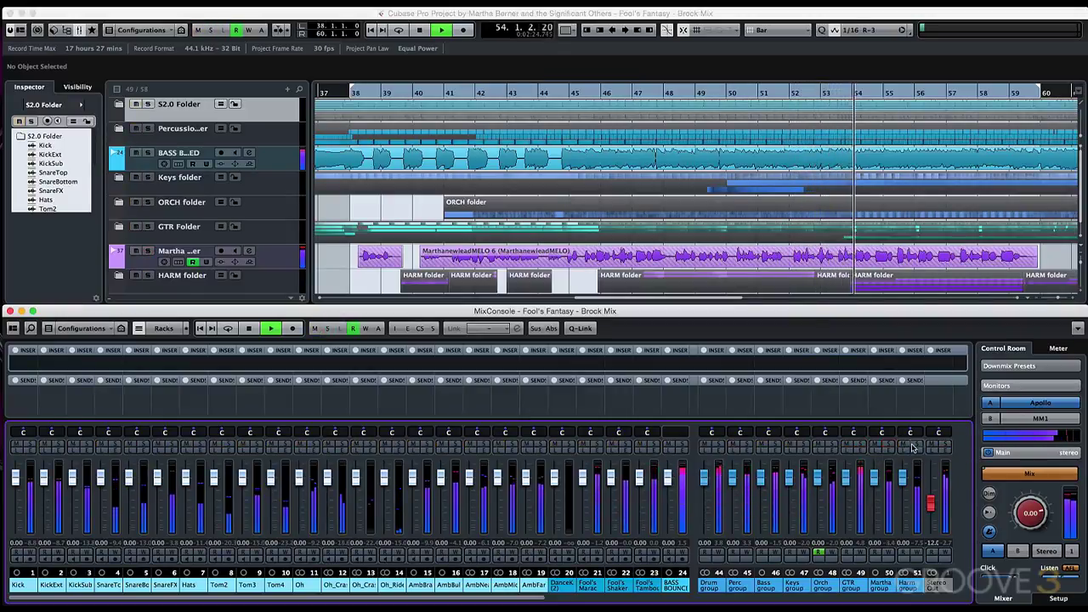
click(917, 446)
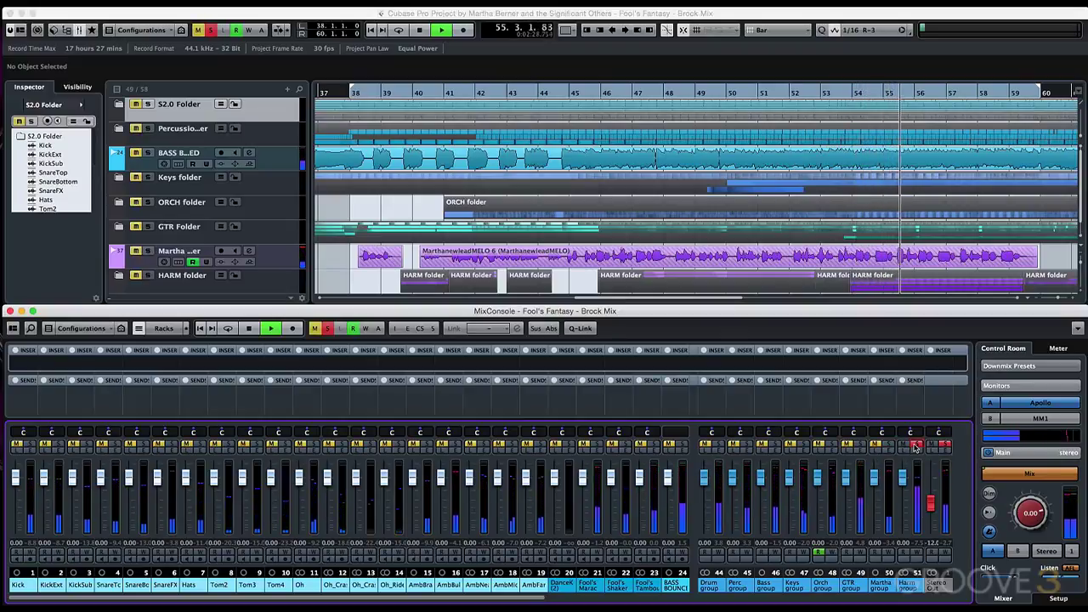
click(916, 446)
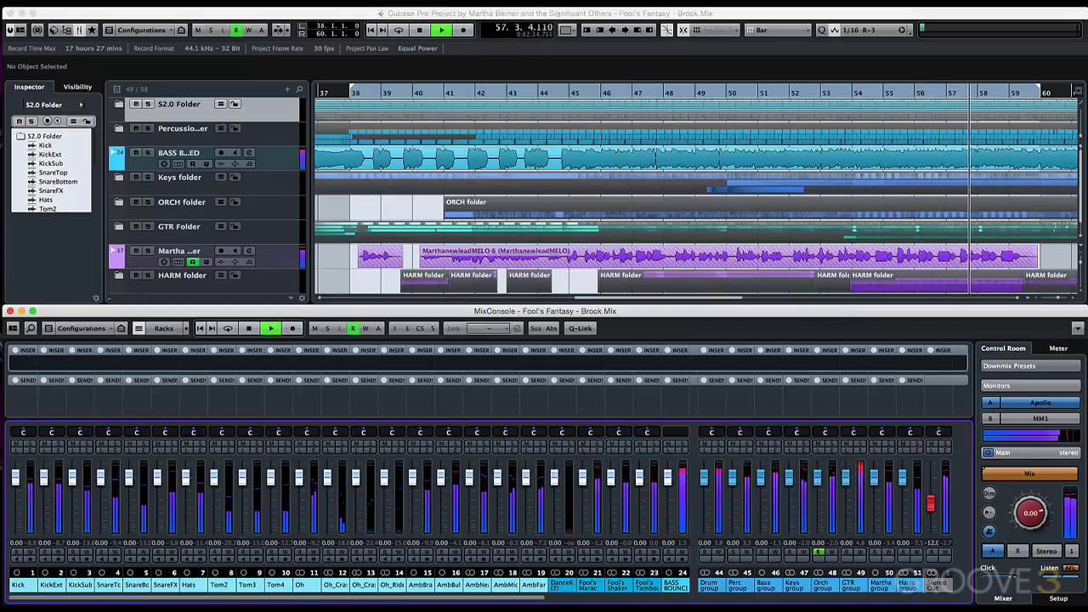
key(space)
key(KP_0)
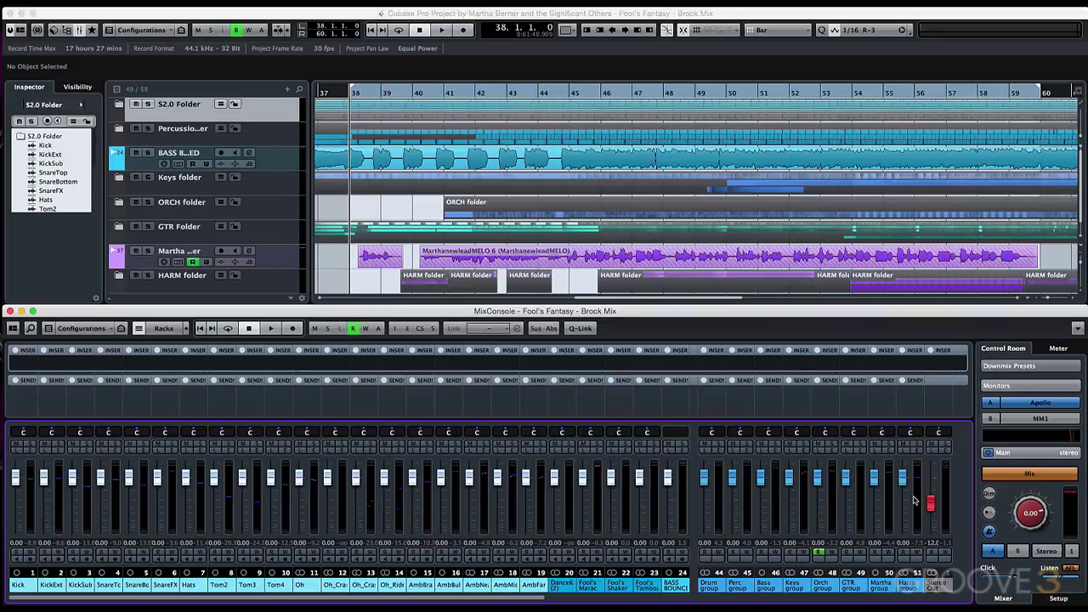
Solo the Drum group and expand the S2.0 Folder with its drum tracks enlarged vertically to show their waveforms.
click(721, 446)
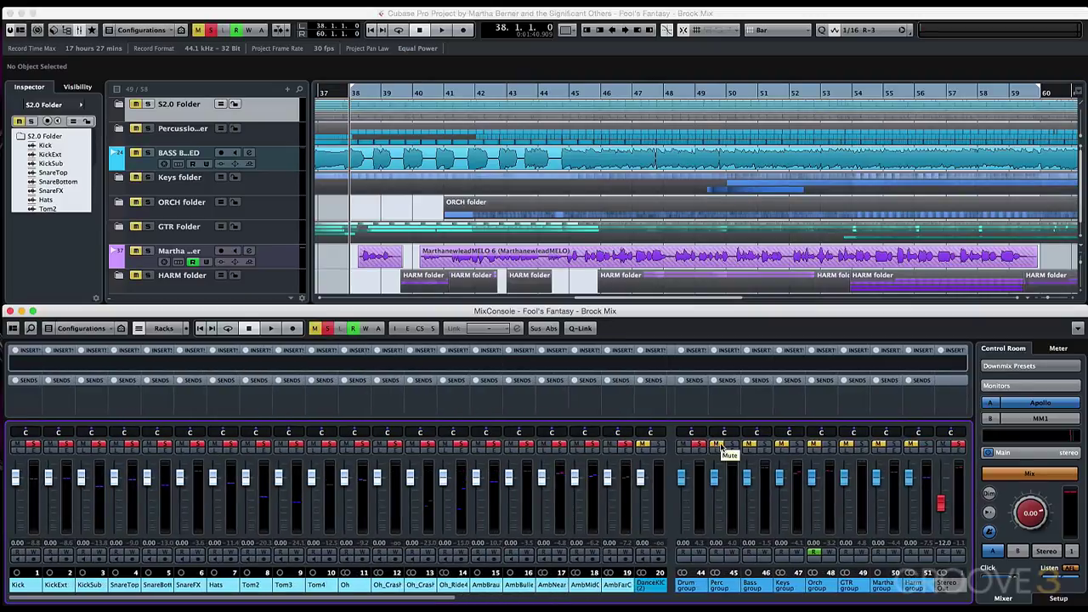
click(118, 104)
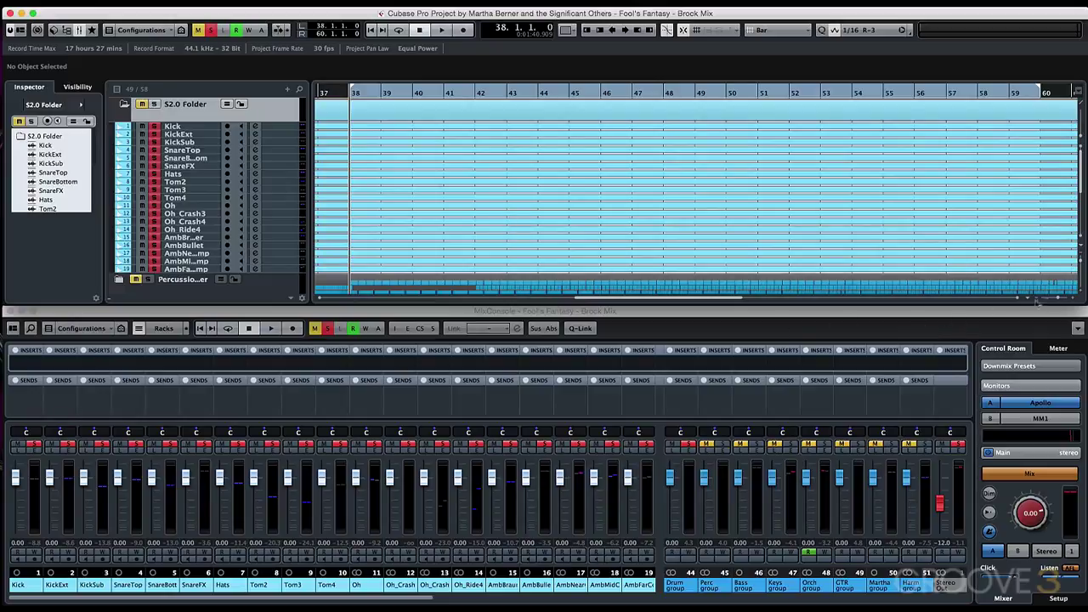
key(shift+h)
key(shift+h)
key(shift+h)
key(shift+h)
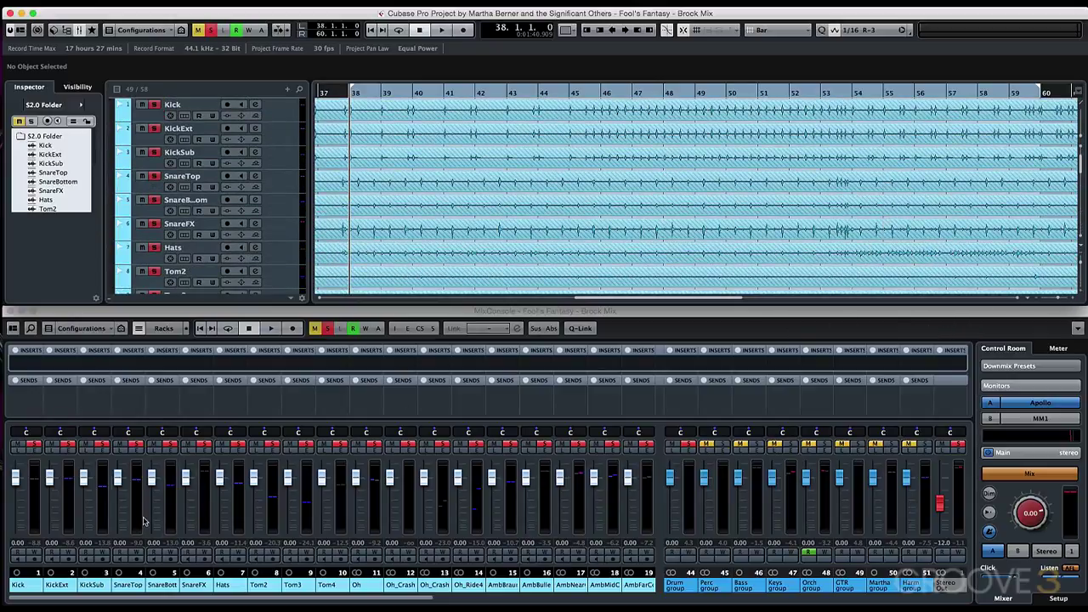
Select channels 4 to 19, from SnareTop to the last ambience channel, and lower their faders together to -oo using Q-Link.
click(142, 521)
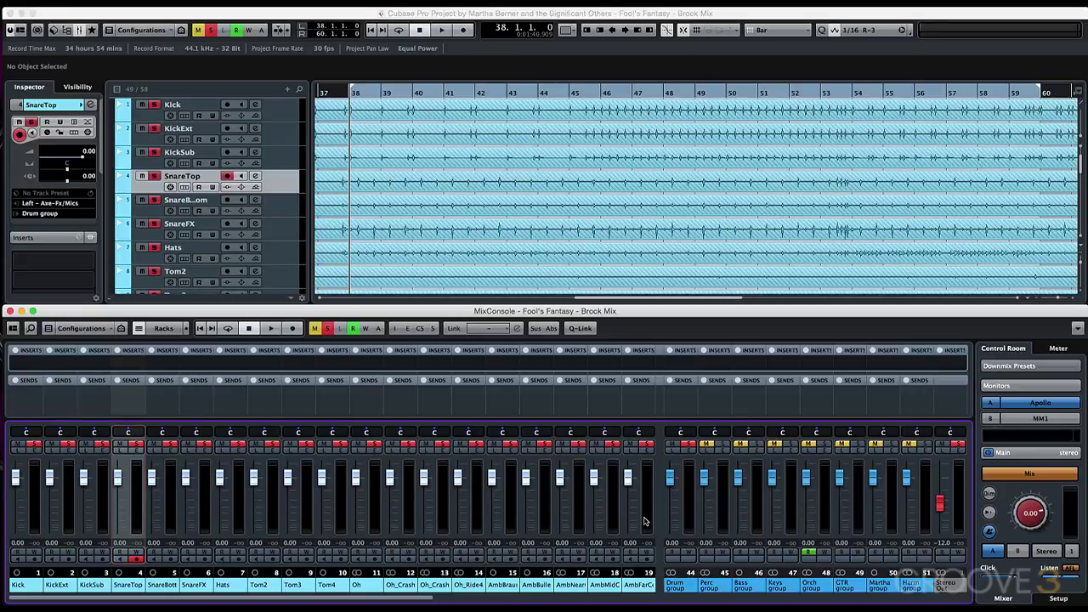
shift+click(643, 520)
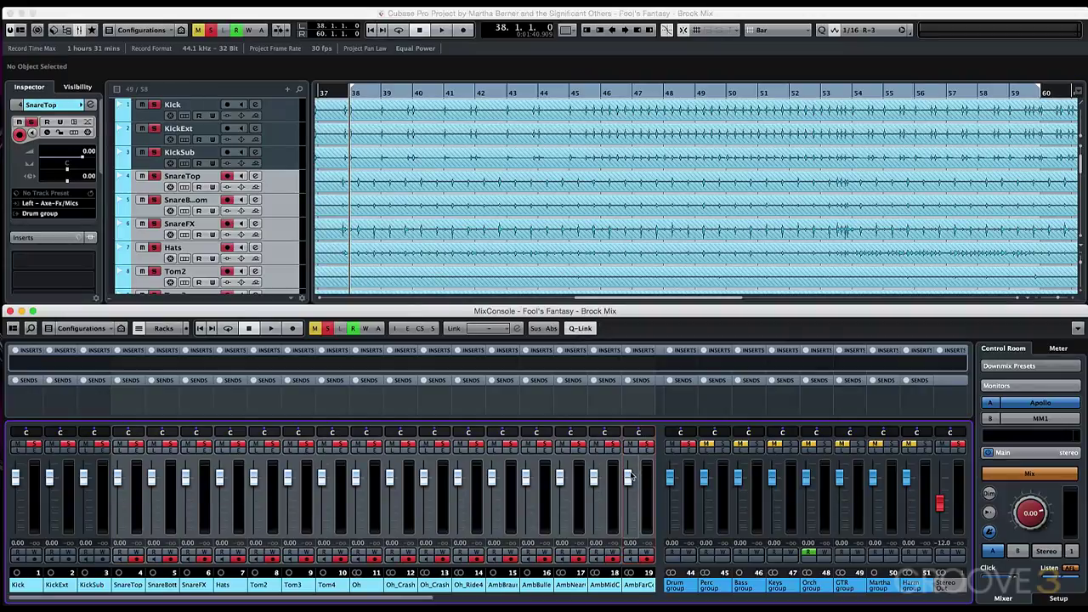
drag(630, 476, 630, 530)
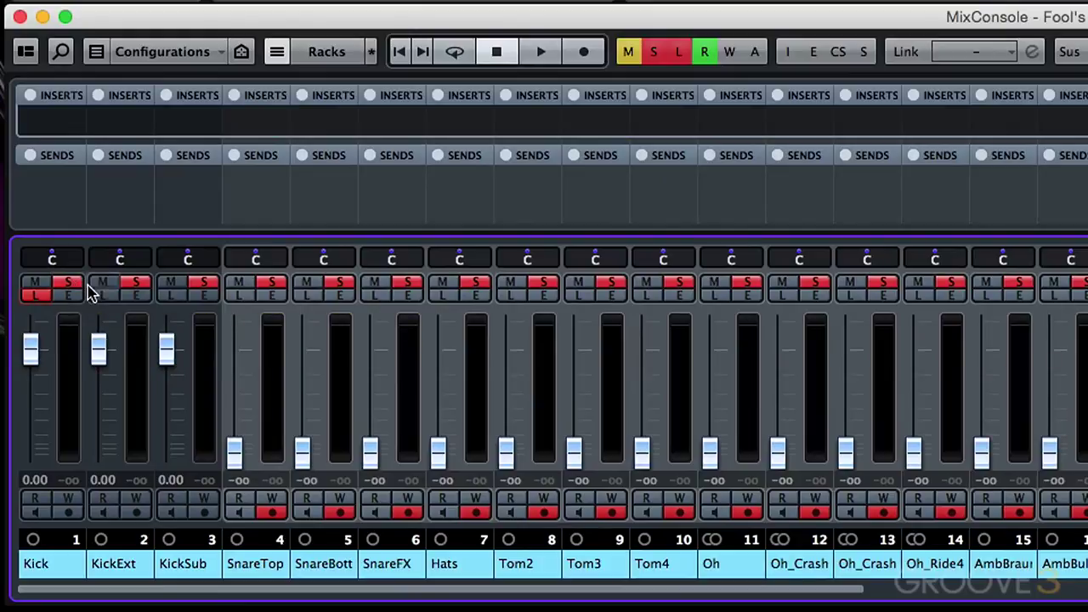
Audition the Kick, KickExt and KickSub channels one at a time in Listen mode with short playbacks, leaving Listen off.
key(space)
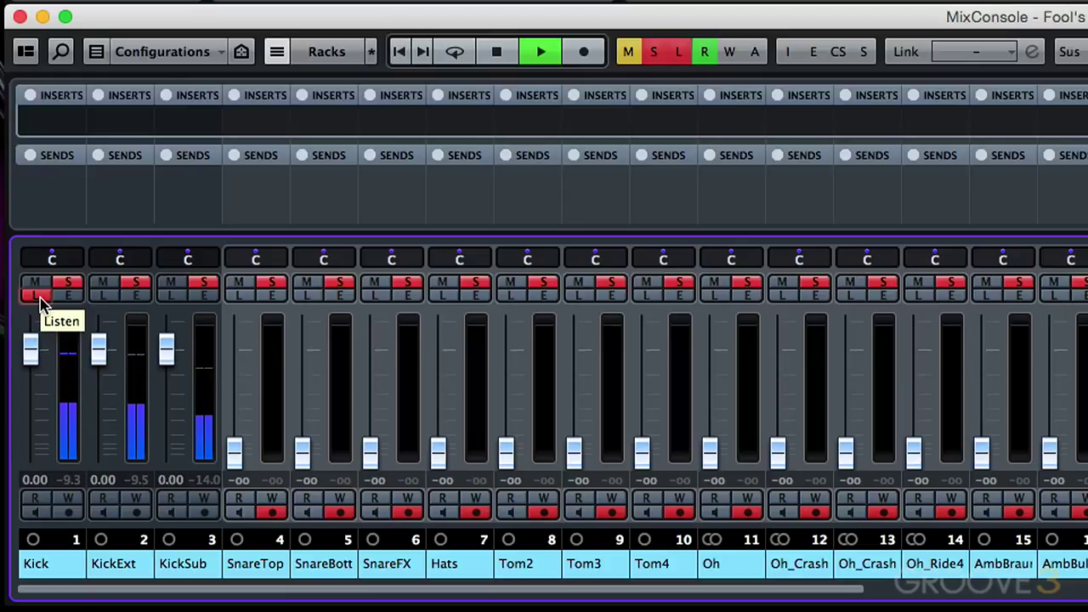
key(space)
click(37, 296)
click(98, 297)
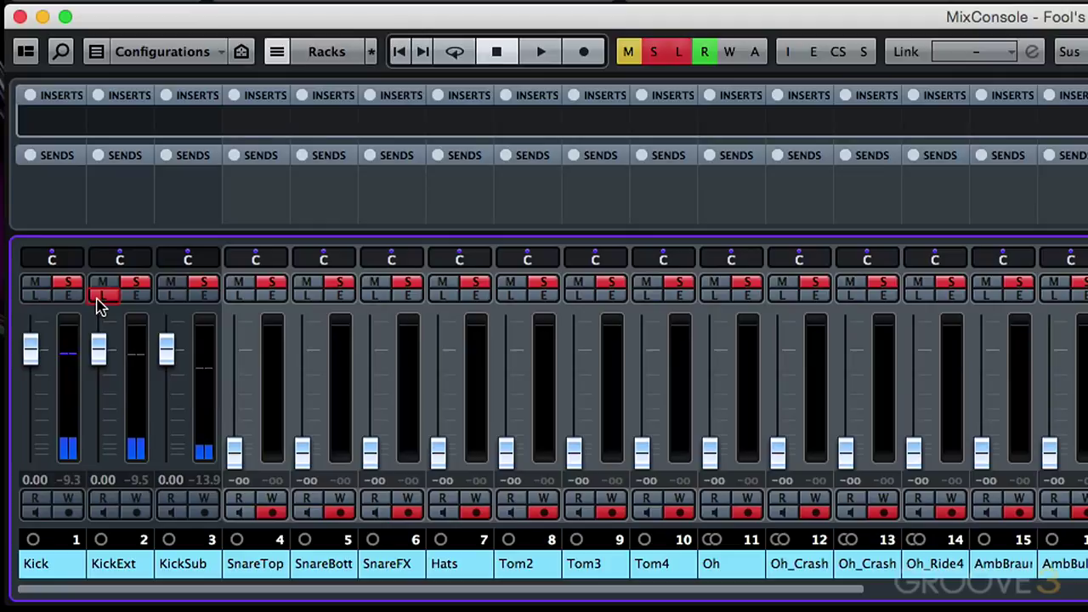
key(space)
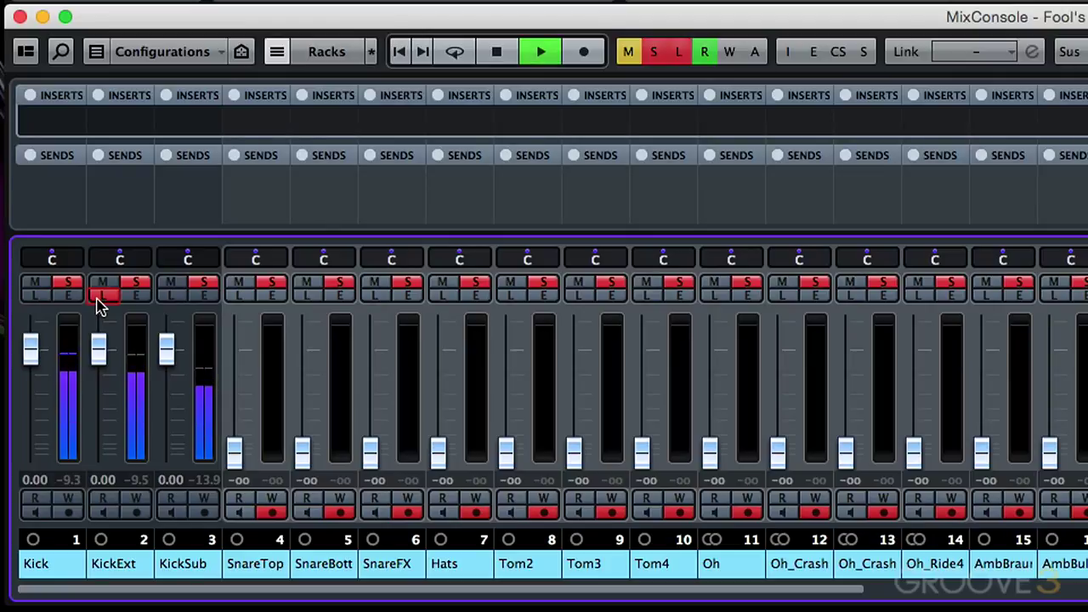
key(space)
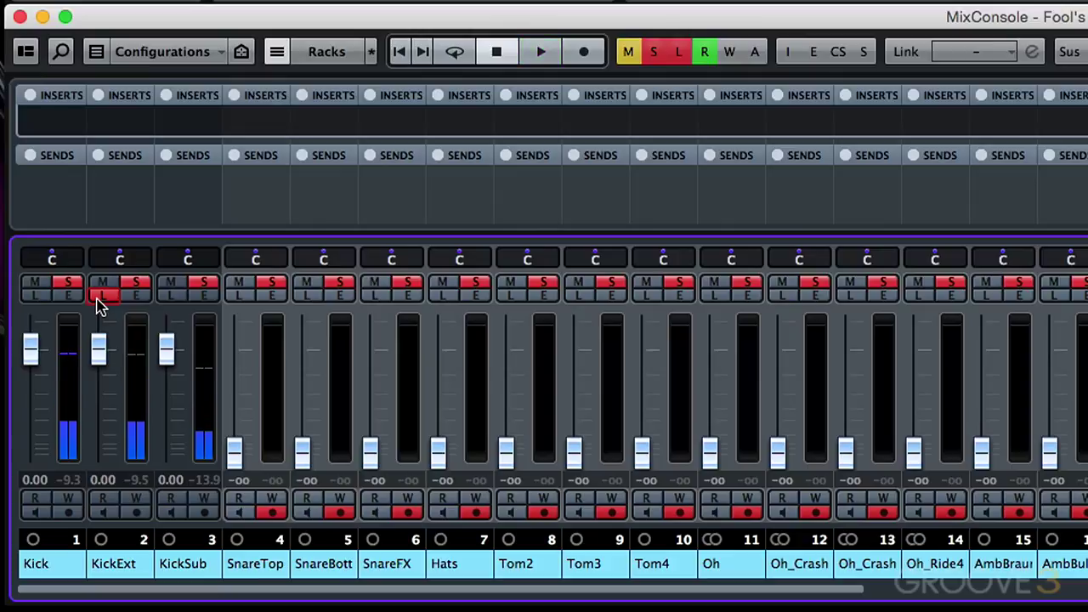
click(101, 297)
click(171, 296)
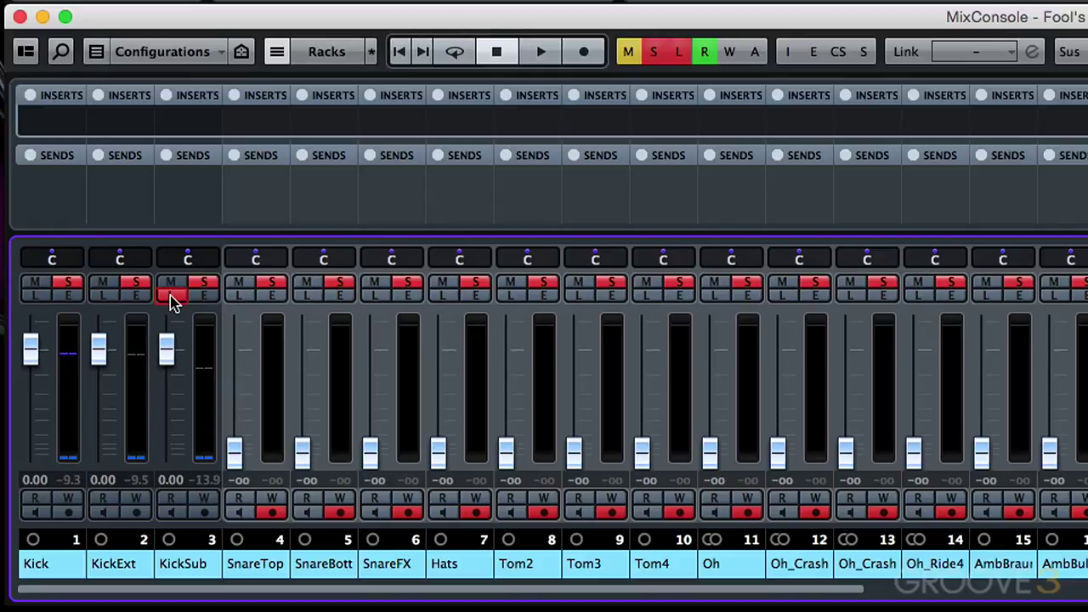
key(space)
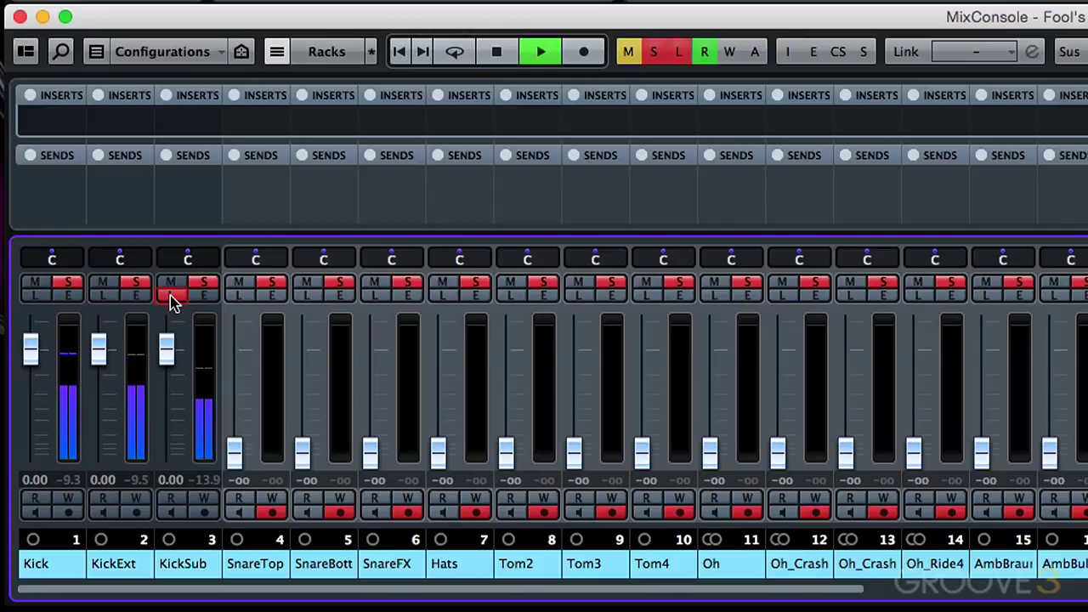
key(space)
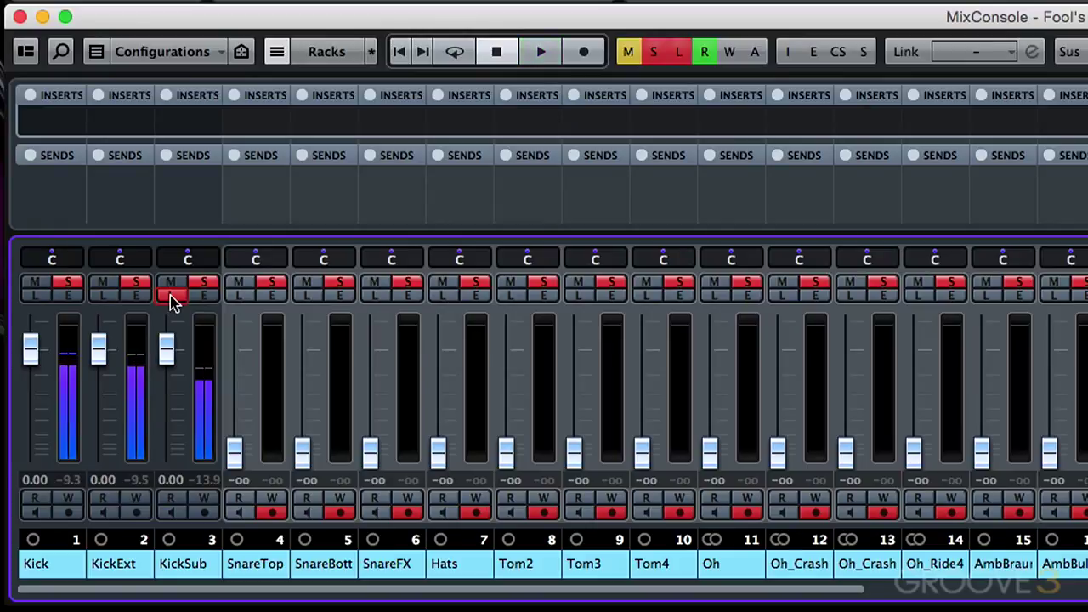
click(171, 296)
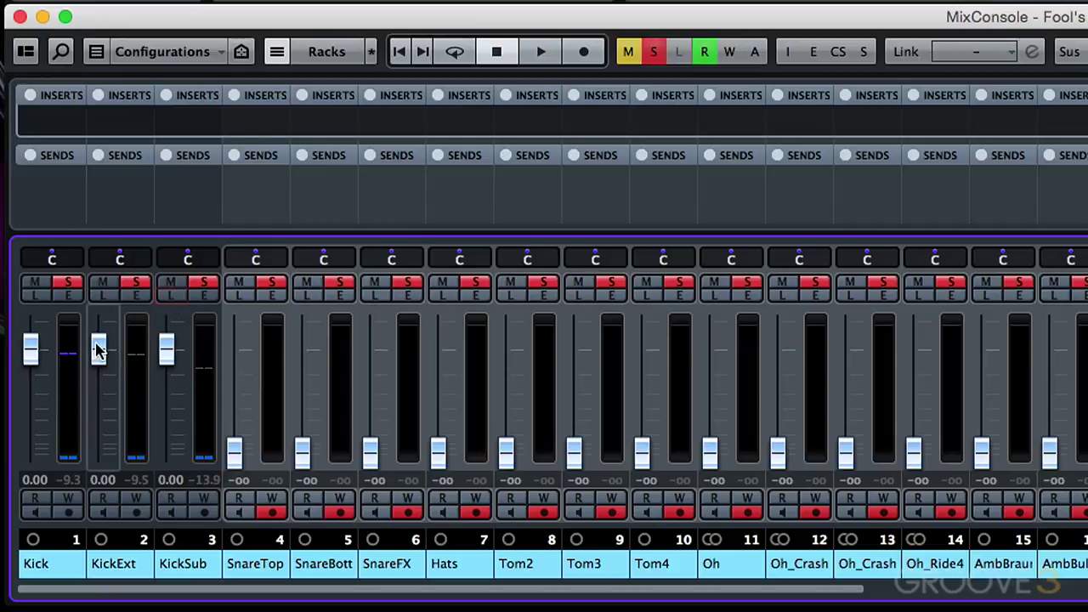
Lower the KickExt and KickSub faders to -oo, and raise them against the Kick during playback to -1.93 and -4.50.
click(77, 402)
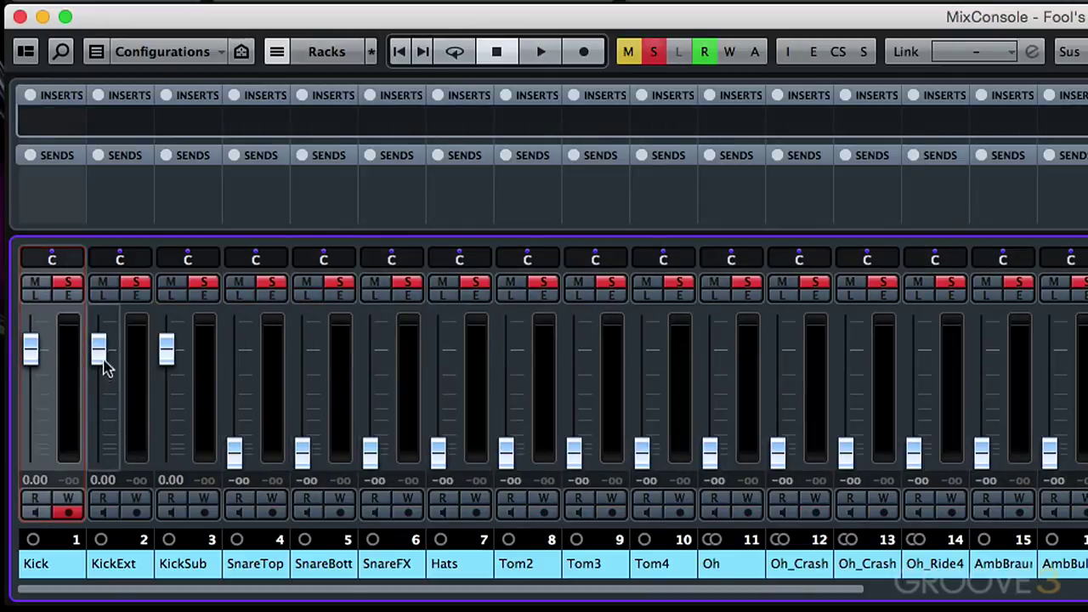
drag(103, 355, 101, 447)
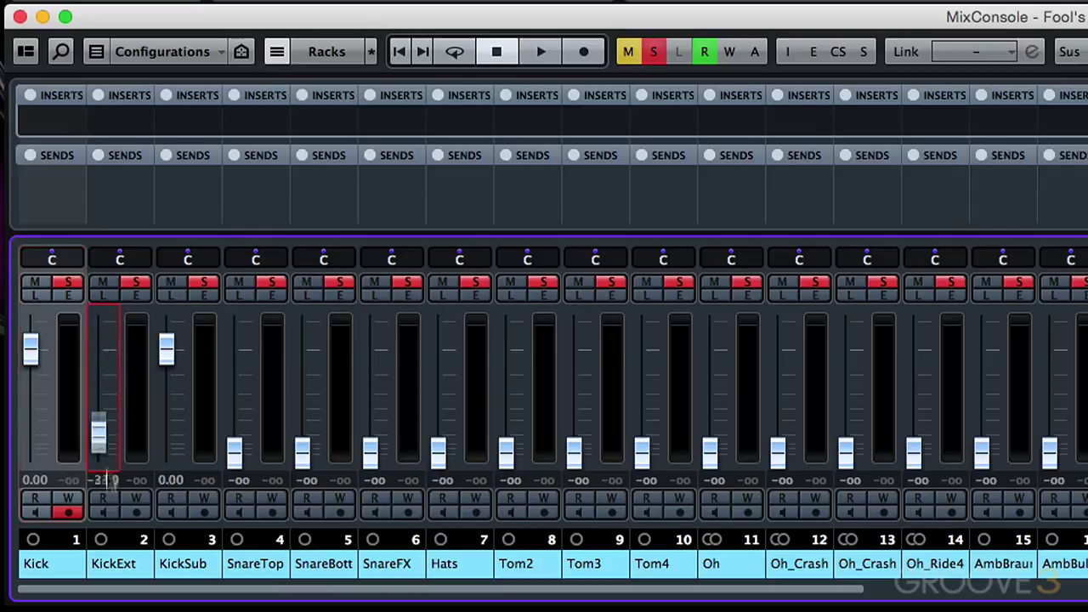
drag(165, 352, 155, 459)
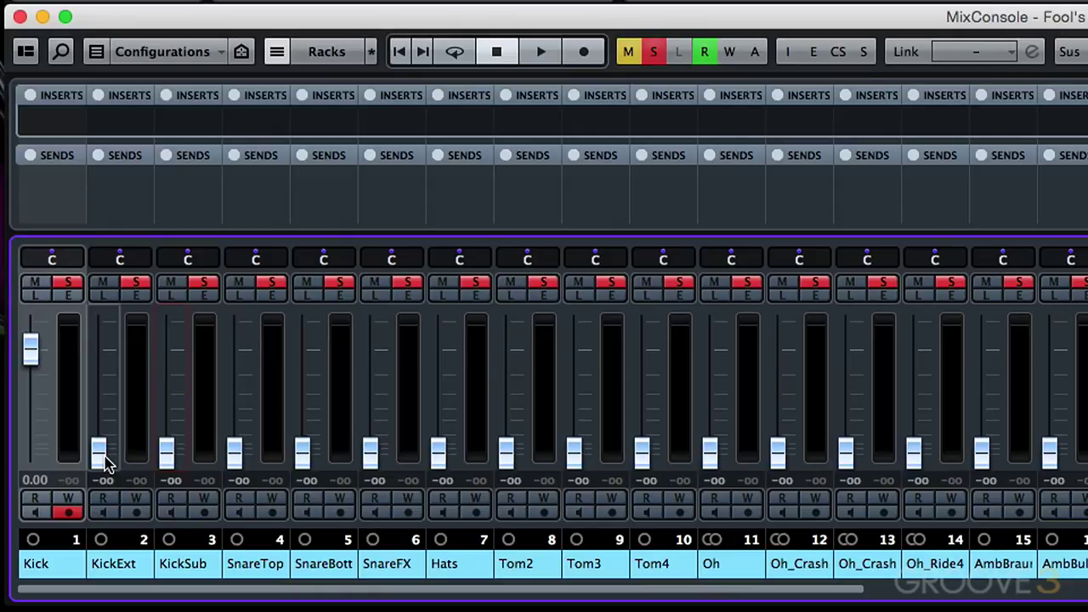
key(space)
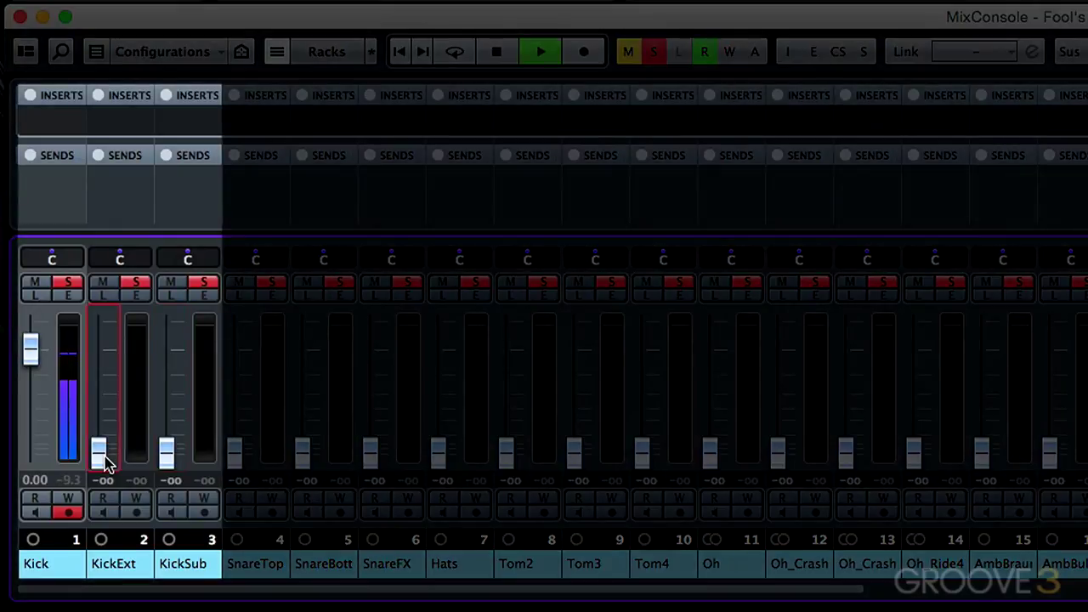
drag(102, 459, 110, 367)
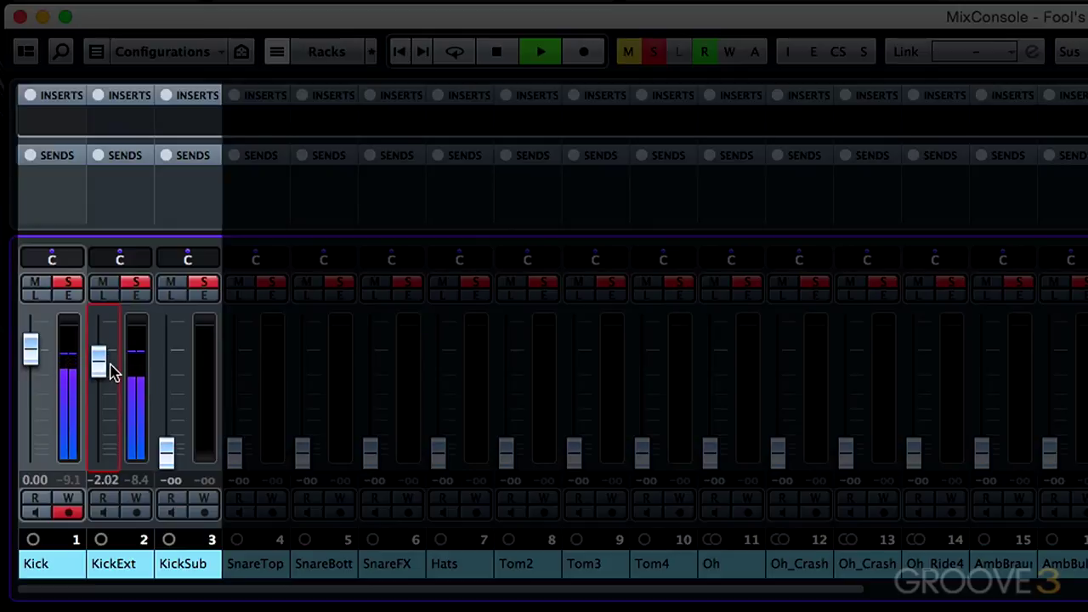
drag(112, 372, 111, 369)
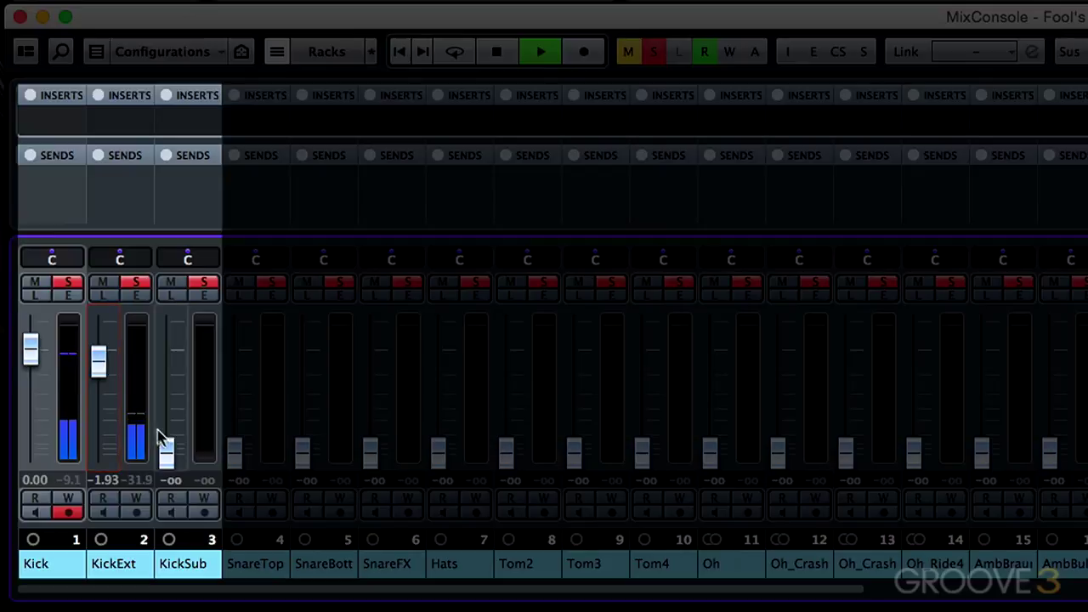
drag(166, 446, 189, 380)
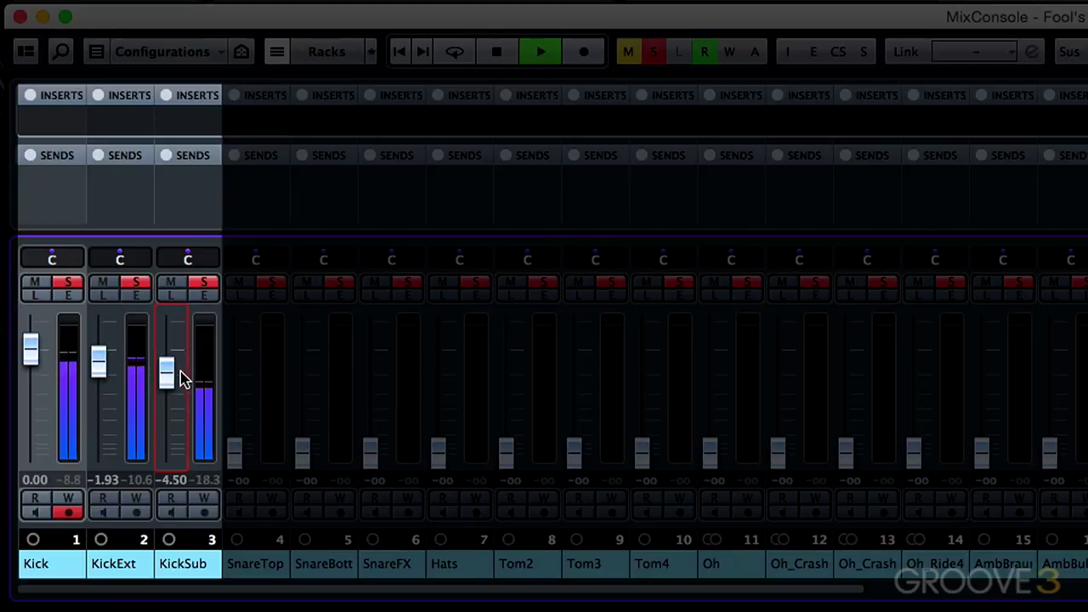
key(space)
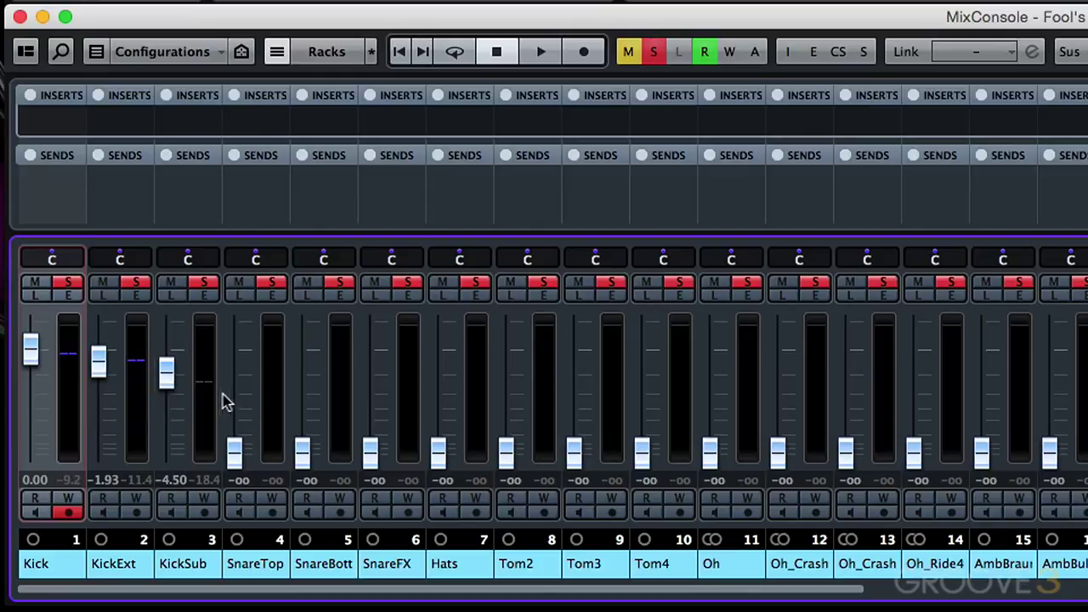
Mute the Kick, KickExt and KickSub channels.
click(35, 284)
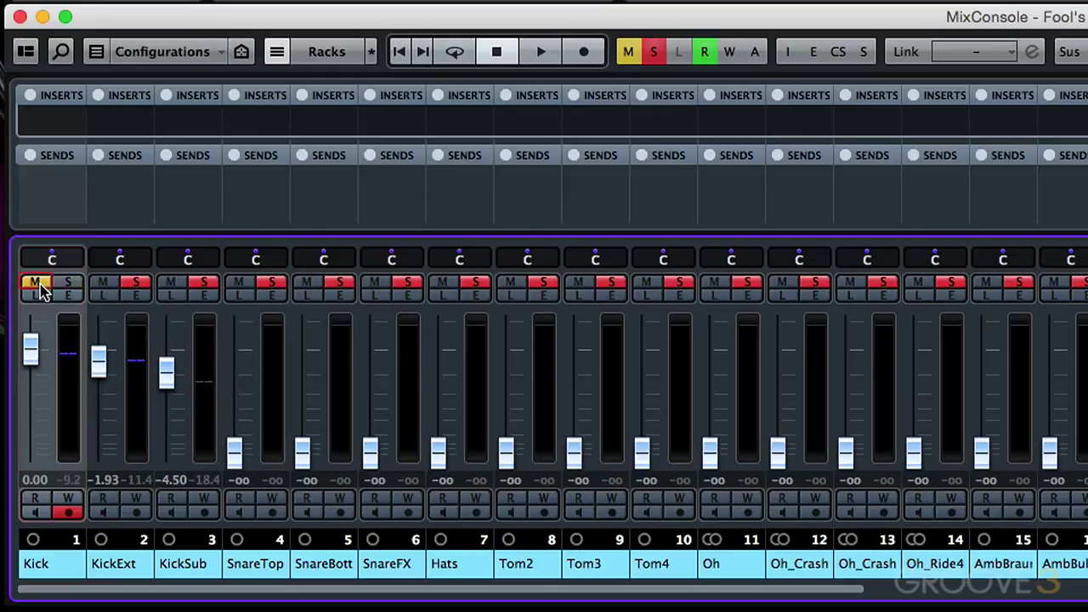
click(102, 283)
click(170, 283)
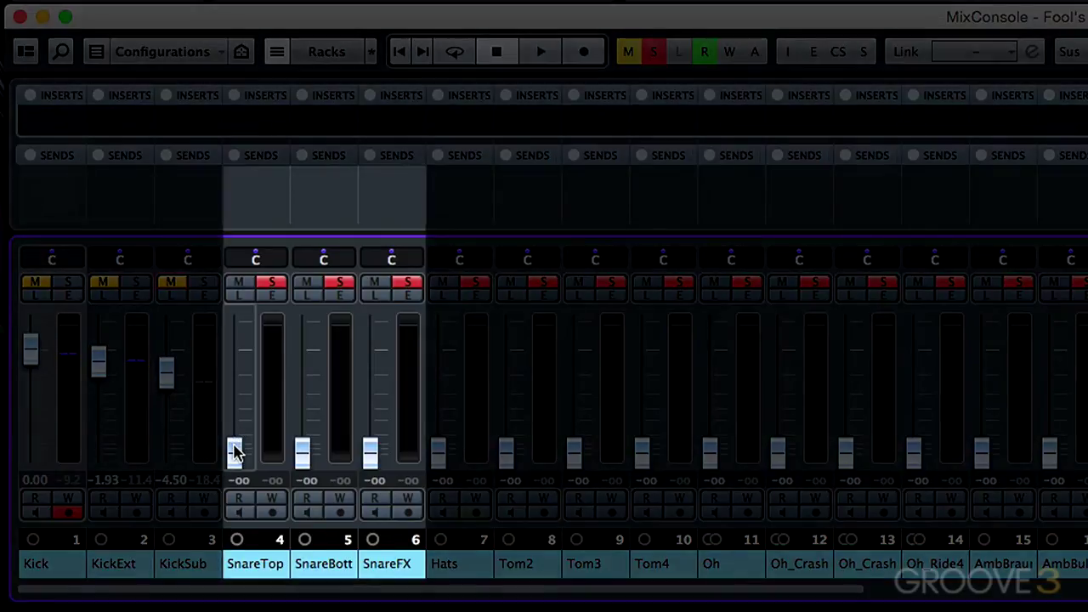
Reset the SnareTop fader to 0.00 and audition it with a short playback.
super+click(235, 451)
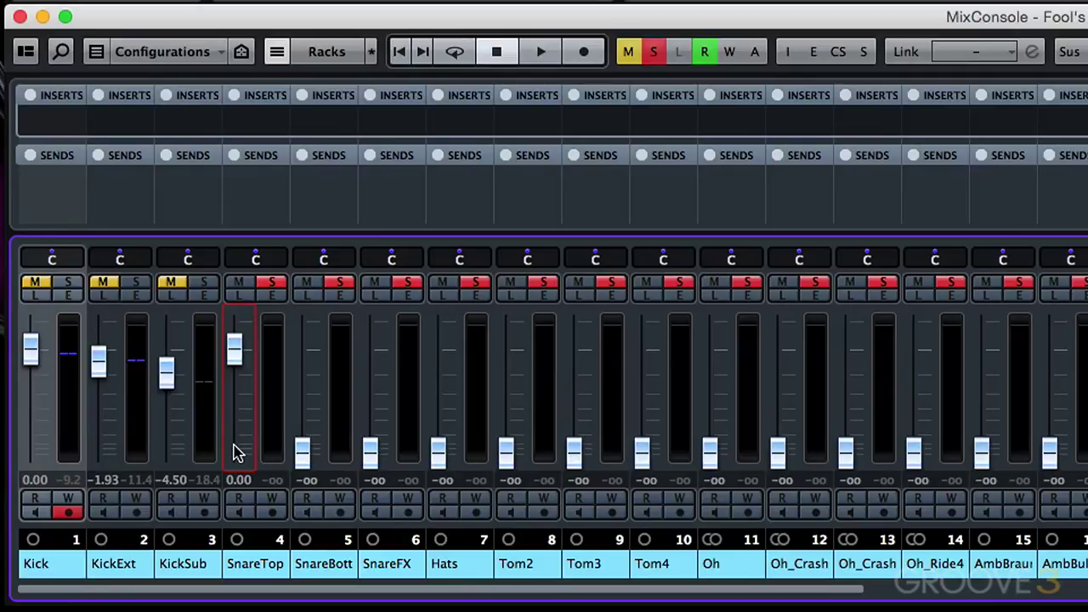
key(space)
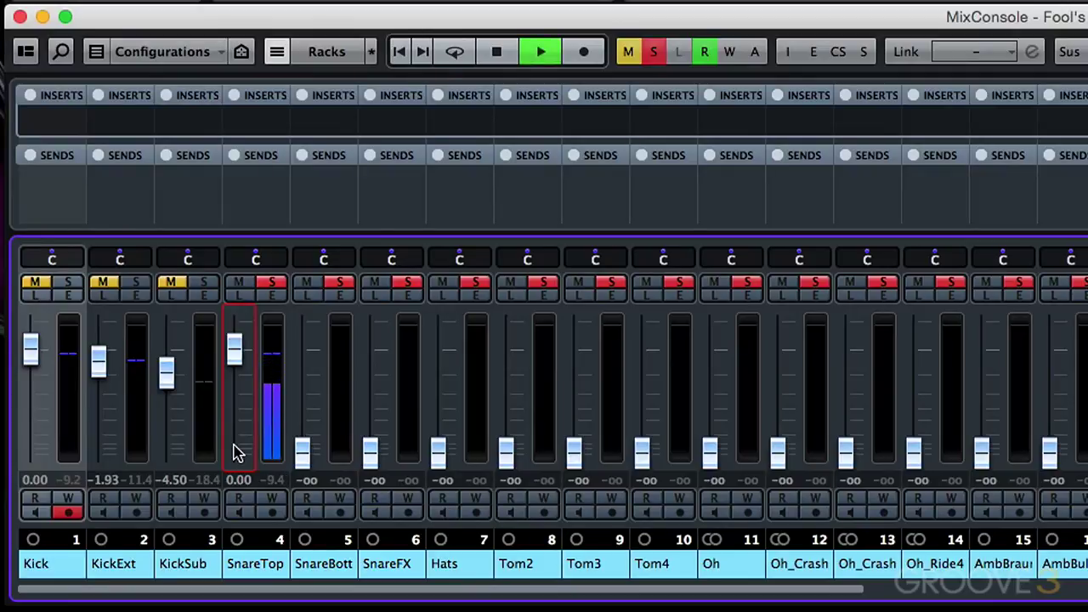
key(space)
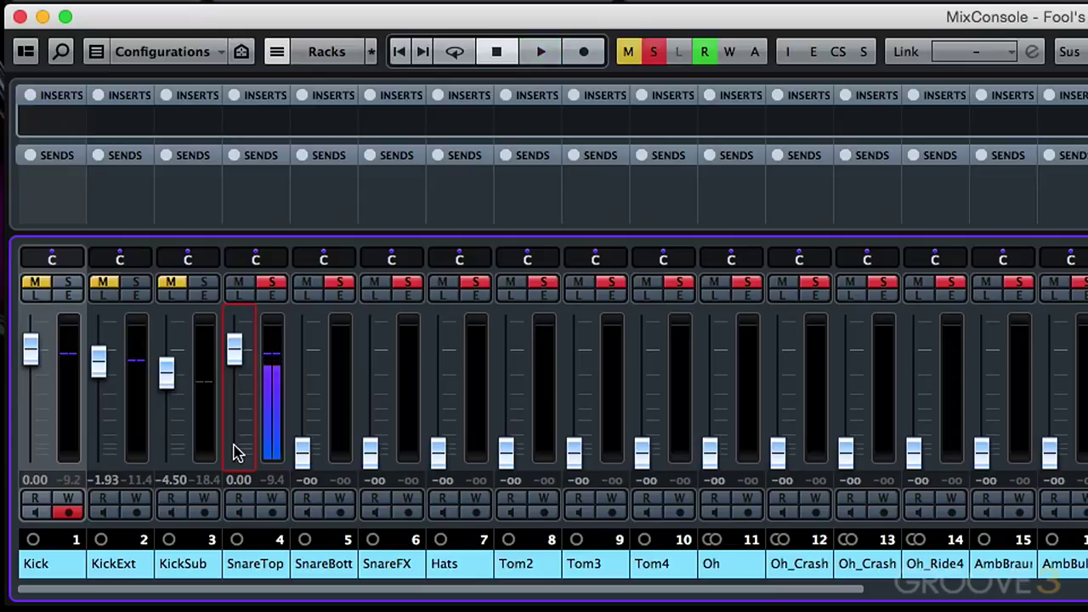
Reset the SnareBott fader to 0.00 and audition the channel alone in Listen mode, leaving Listen off.
super+click(302, 453)
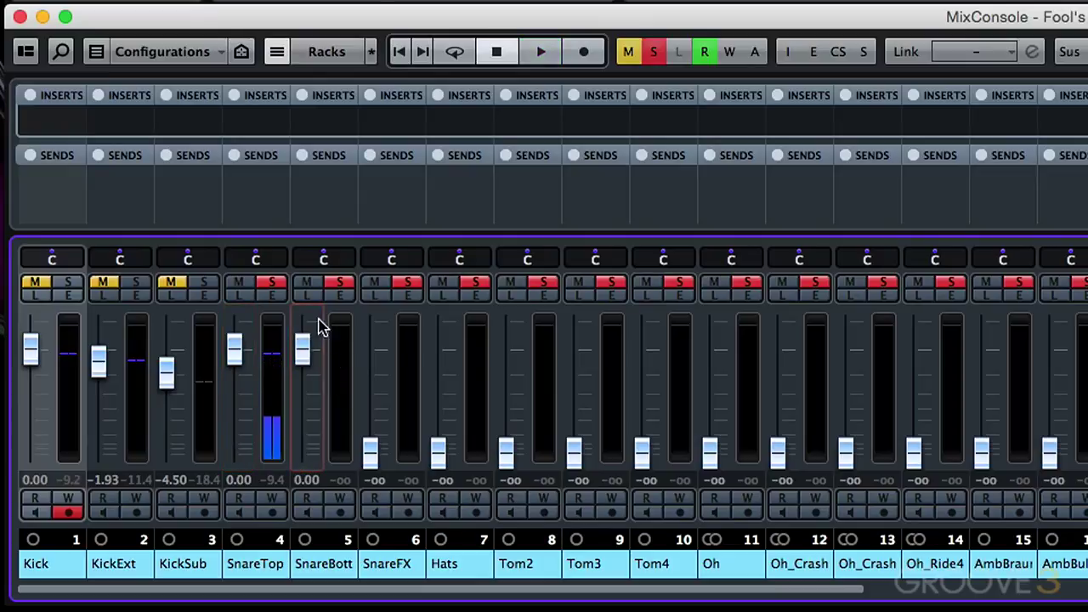
click(308, 296)
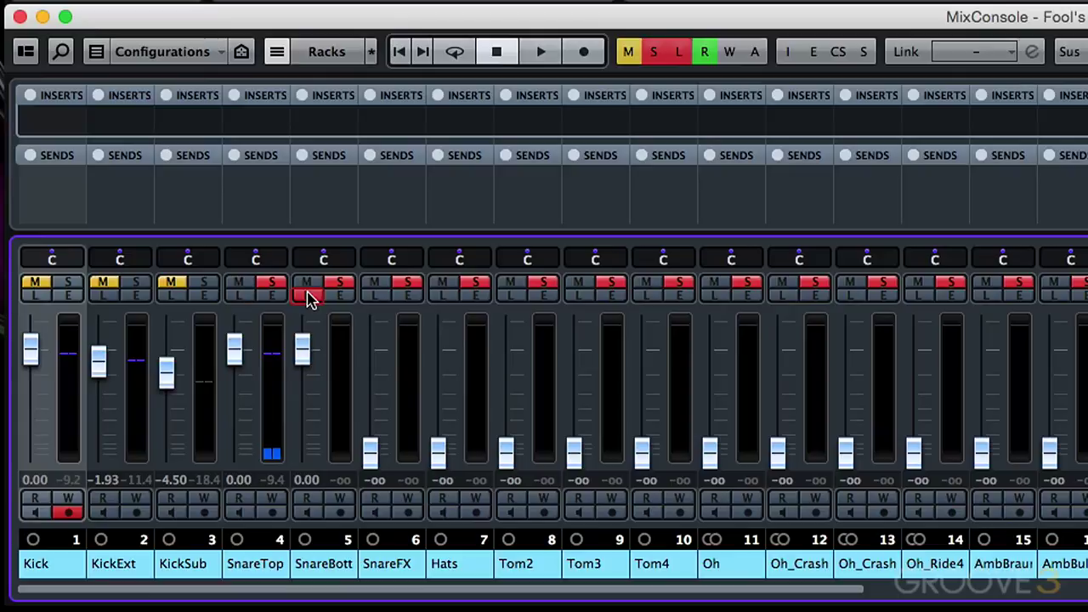
key(space)
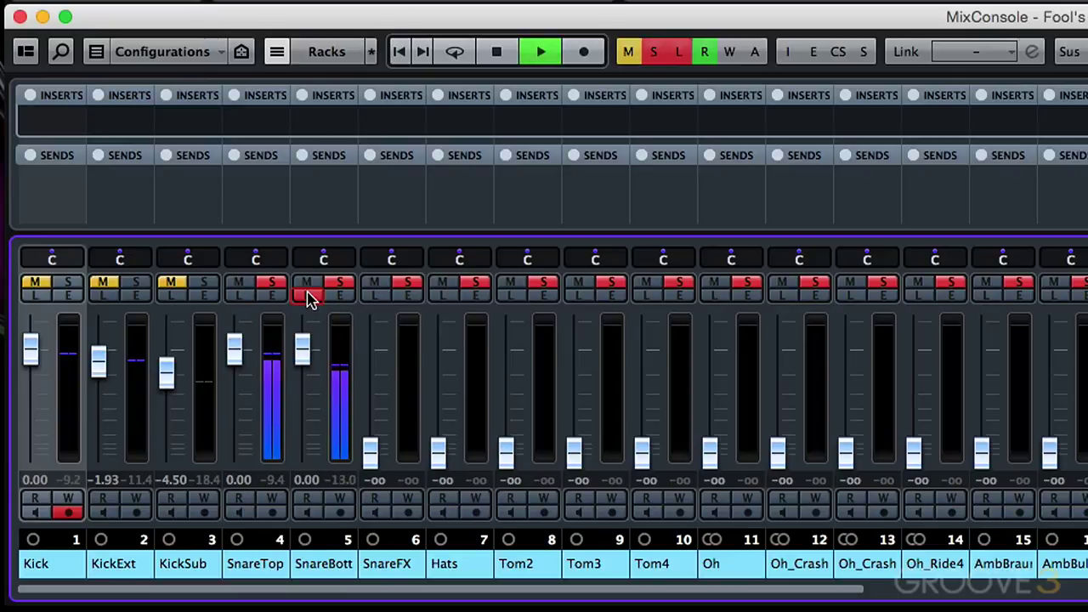
key(space)
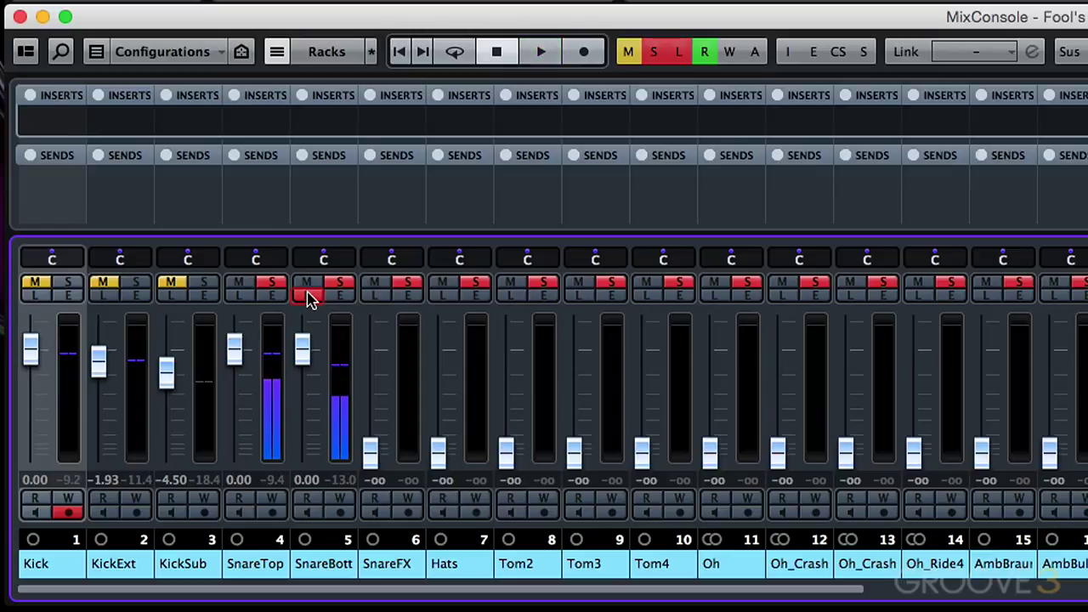
click(308, 295)
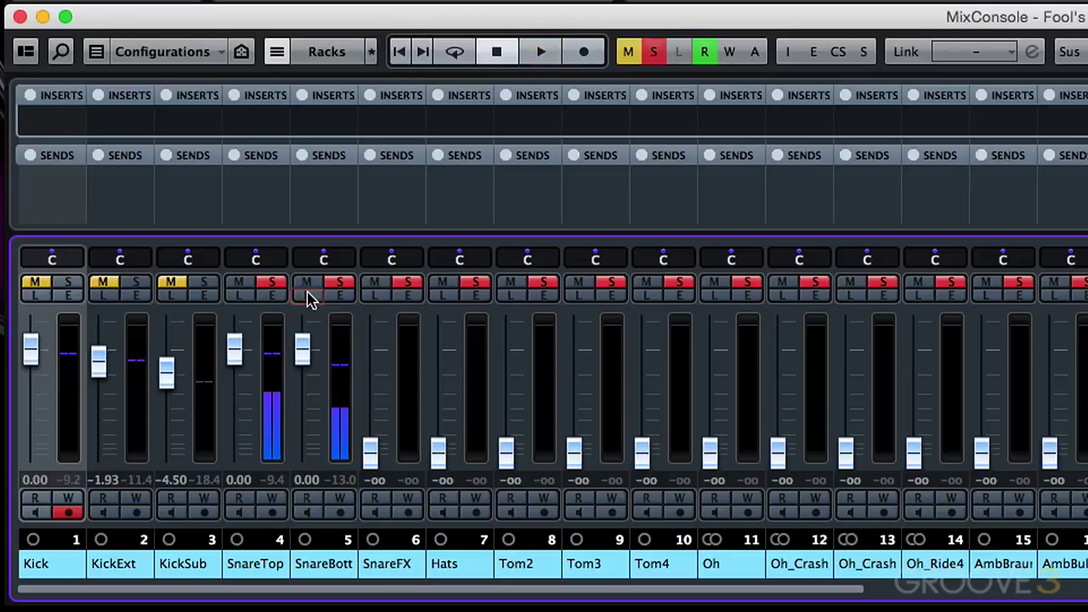
Reset the SnareFX fader to 0.00 and audition the channel alone in Listen mode, leaving Listen off.
super+click(370, 452)
click(375, 295)
key(space)
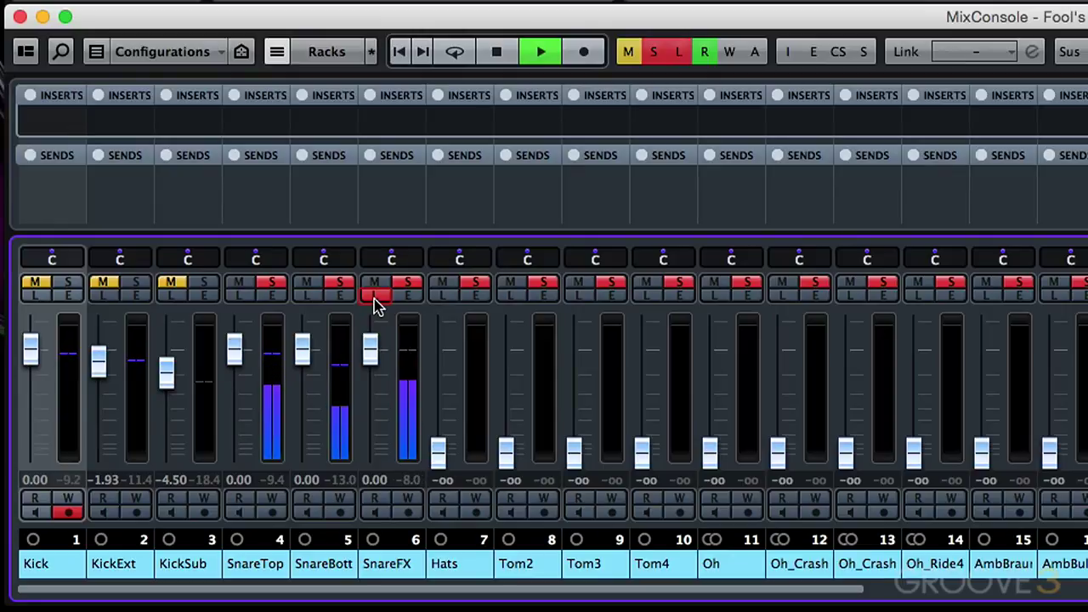
key(space)
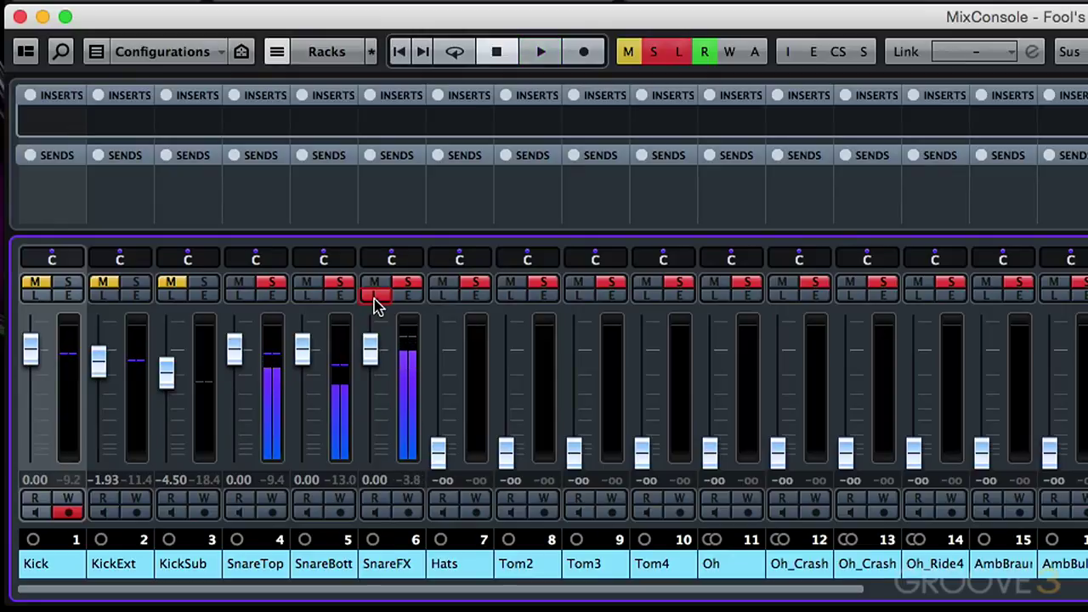
click(374, 295)
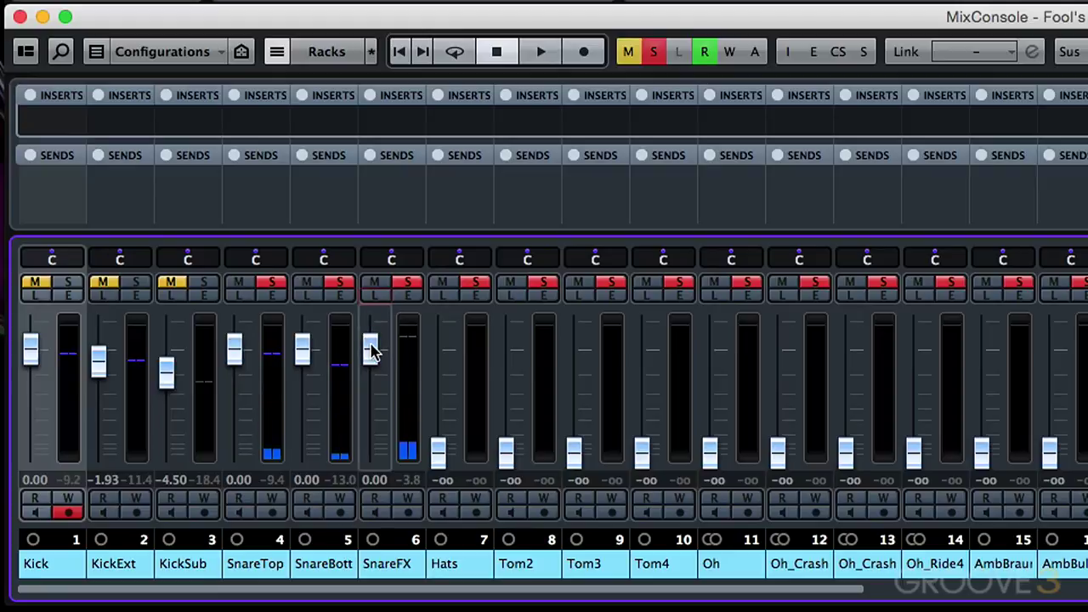
Pull the SnareFX and SnareBott faders down, and balance them against SnareTop during playback with SnareBott at -9.55 and SnareFX at -3.42.
drag(371, 349, 370, 493)
drag(303, 347, 304, 453)
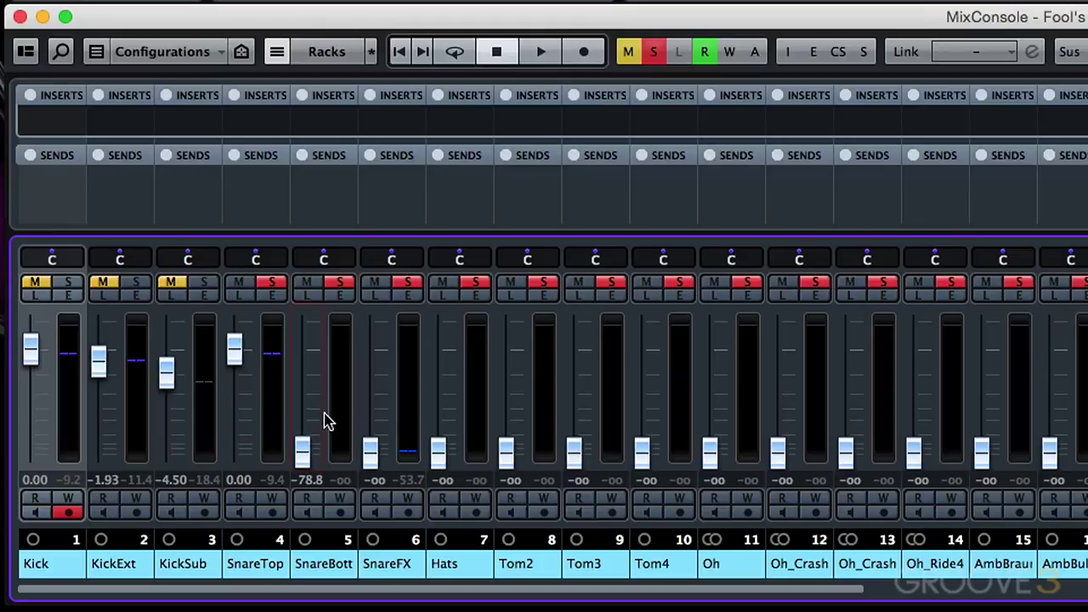
key(space)
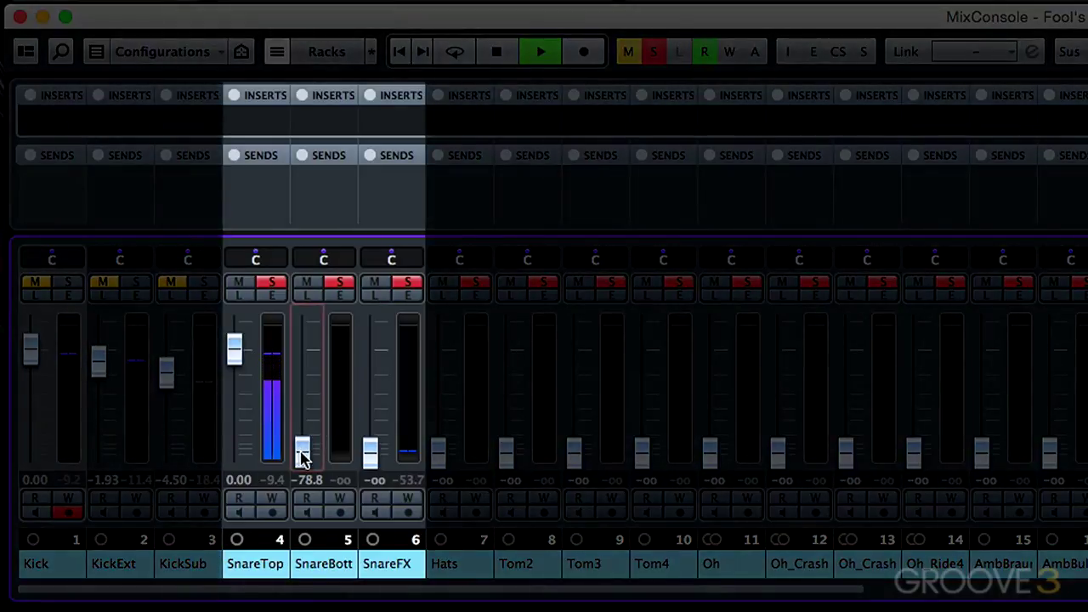
drag(304, 458, 308, 389)
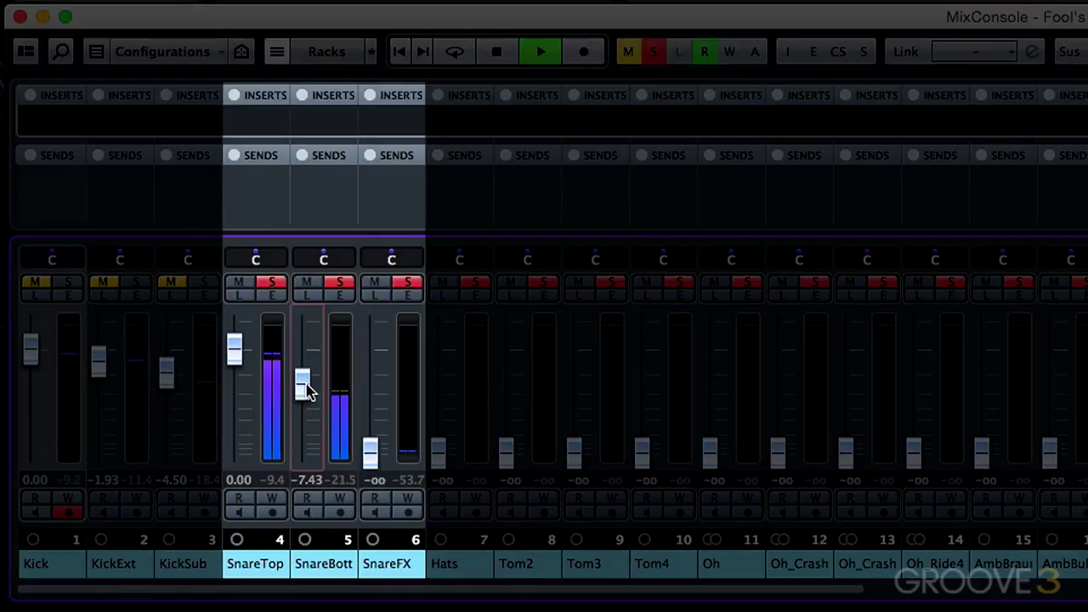
drag(308, 389, 308, 400)
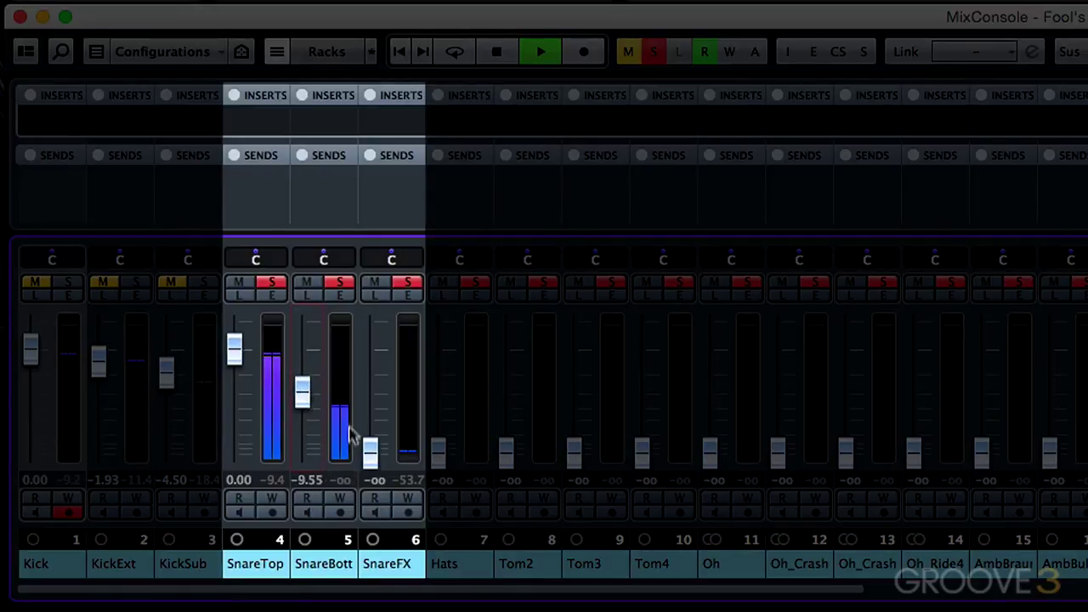
drag(370, 449, 374, 399)
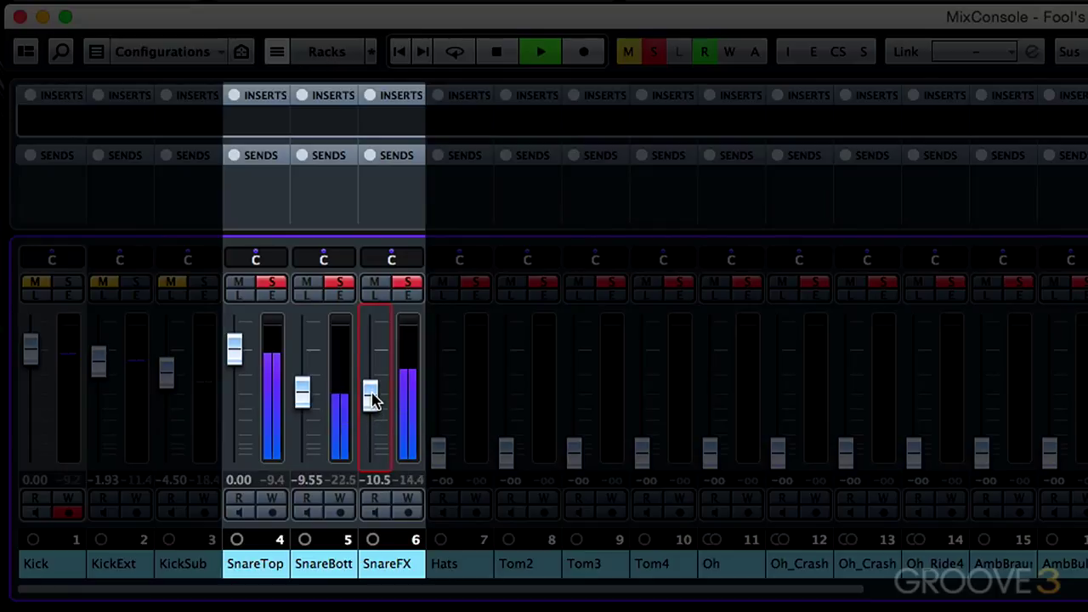
drag(374, 400, 376, 374)
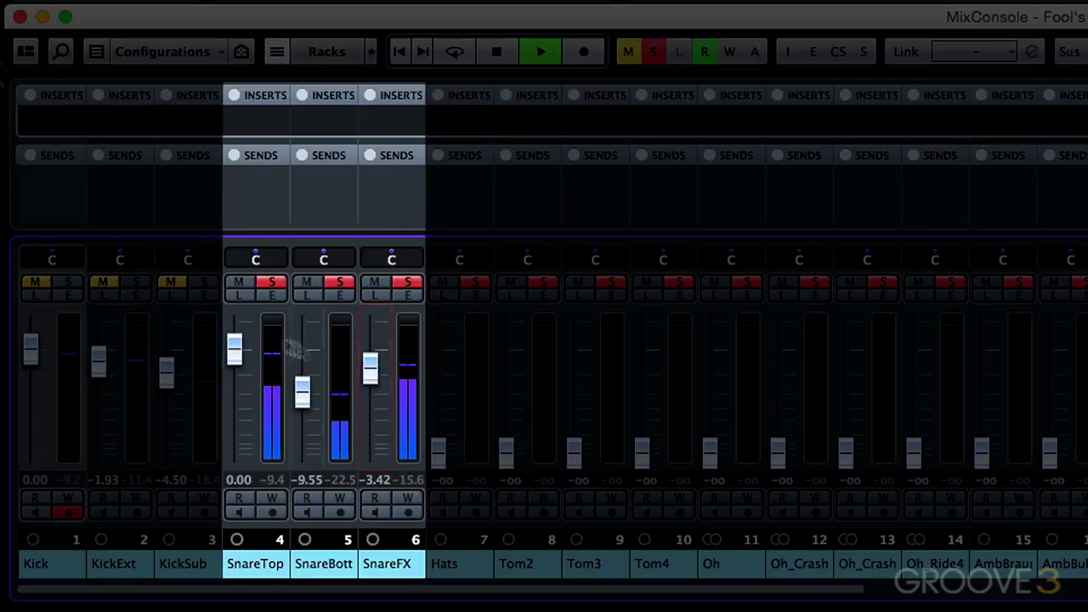
Bring the Kick, KickExt and KickSub channels back in by soloing them alongside the snare channels during playback.
click(67, 281)
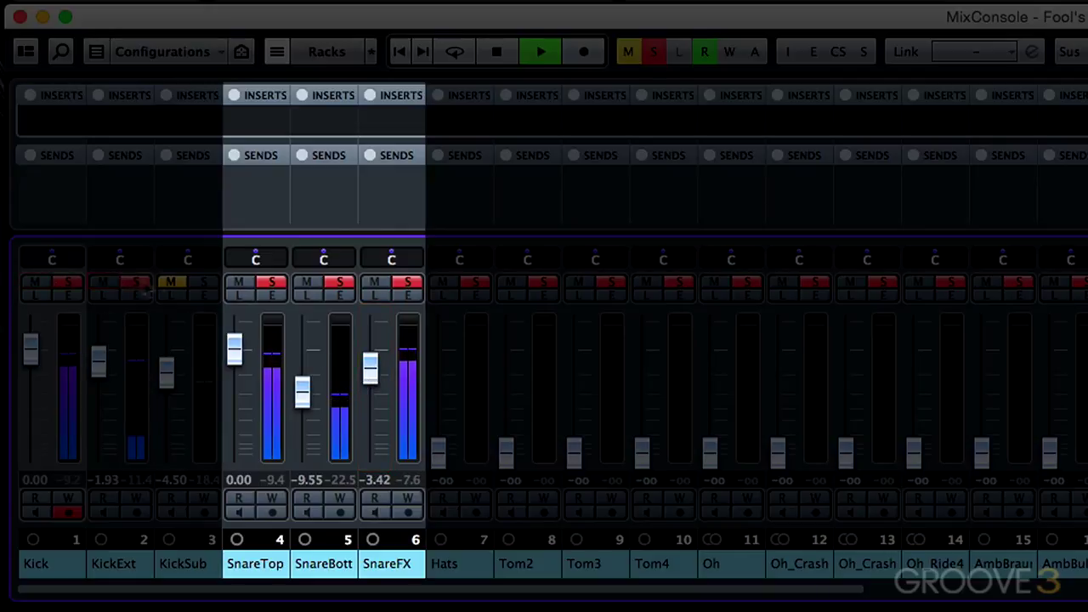
click(135, 281)
click(203, 282)
Select SnareTop through SnareFX and raise them together to 1.63, -7.91 and -1.79 against the kick, and stop playback.
click(270, 413)
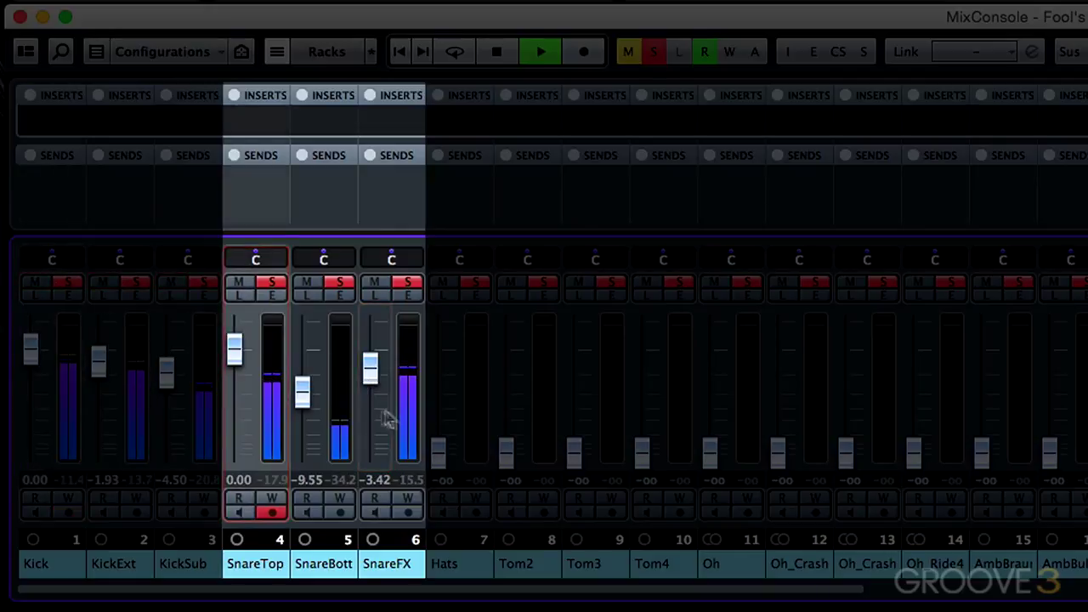
shift+click(417, 420)
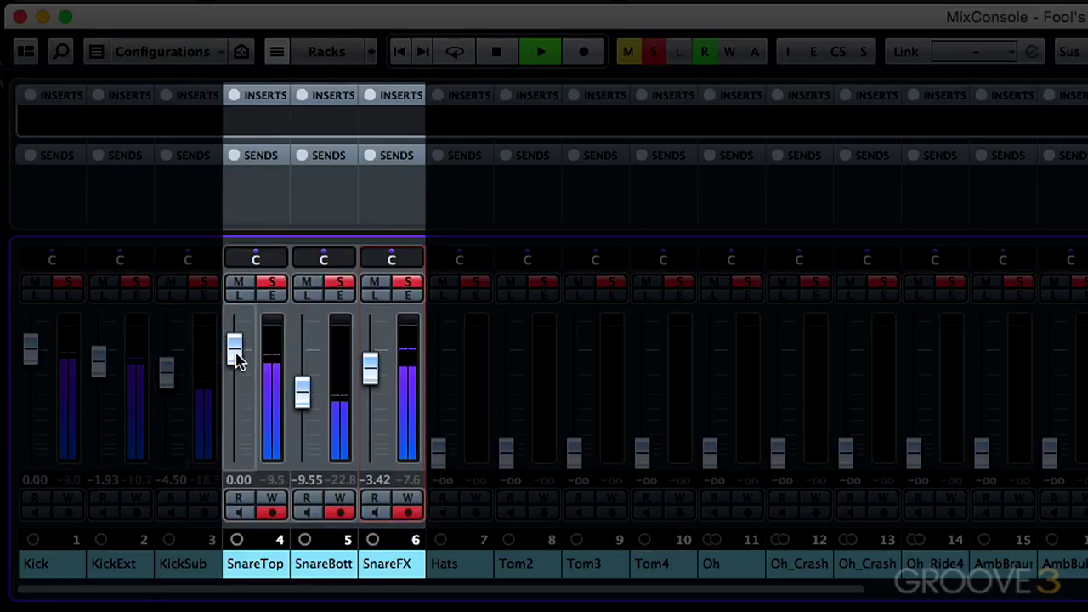
mouse_move(237, 360)
mouse_down()
mouse_move(237, 339)
mouse_move(235, 353)
mouse_up()
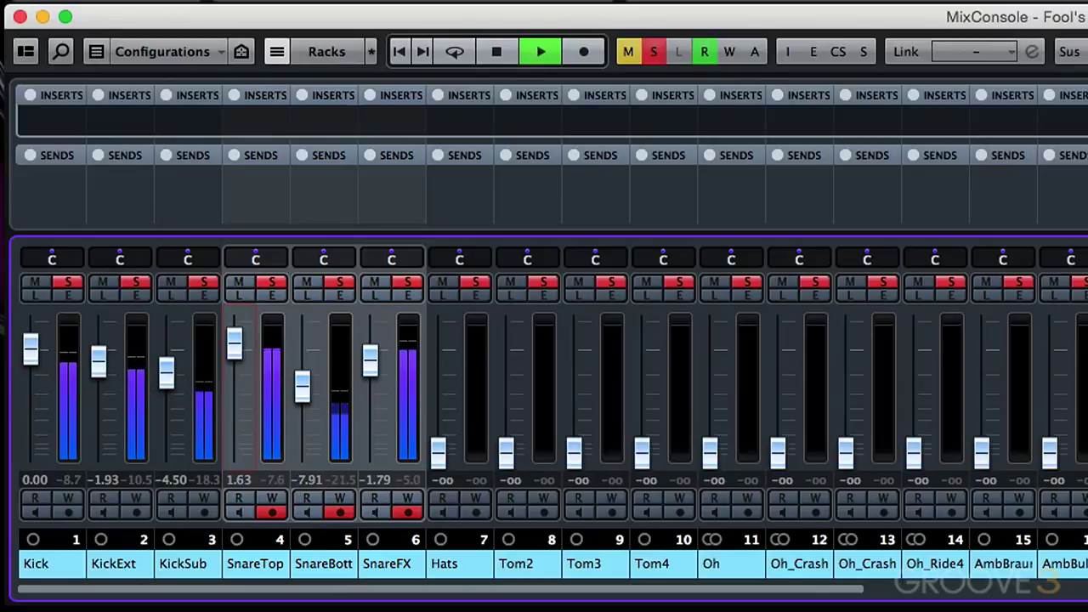
key(space)
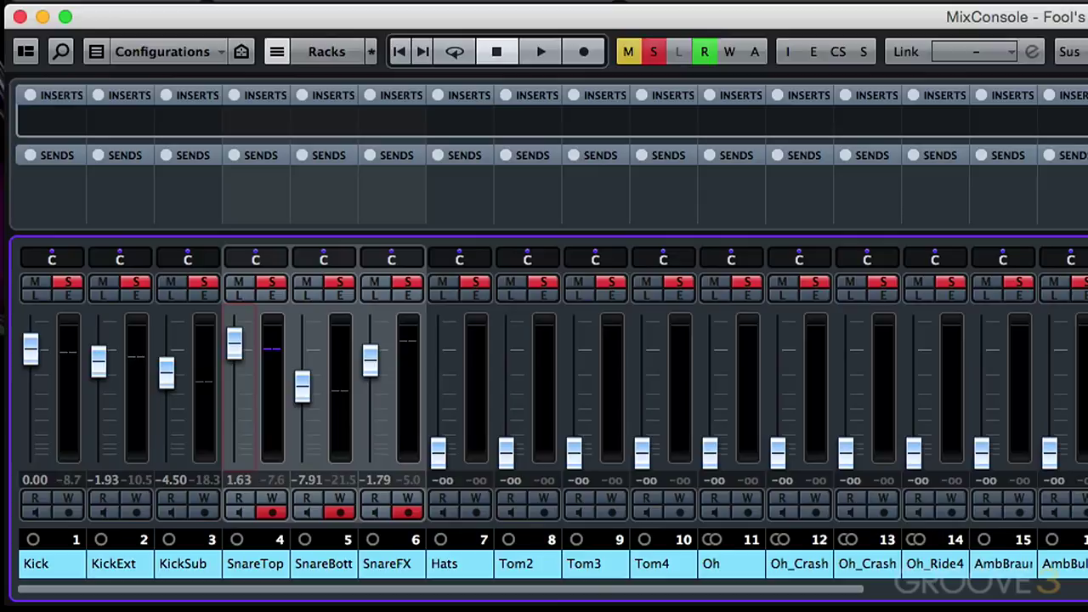
Loop the short S2.0 Folder section from bar 80 to 81, and expand the folder to show its drum tracks.
key(KP_Divide)
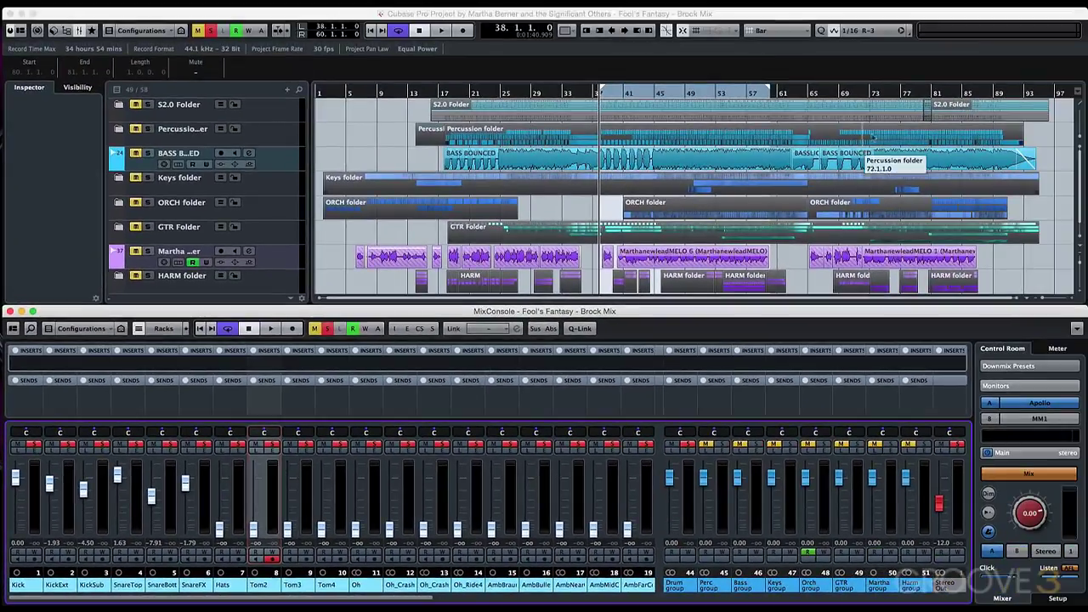
click(928, 113)
click(928, 112)
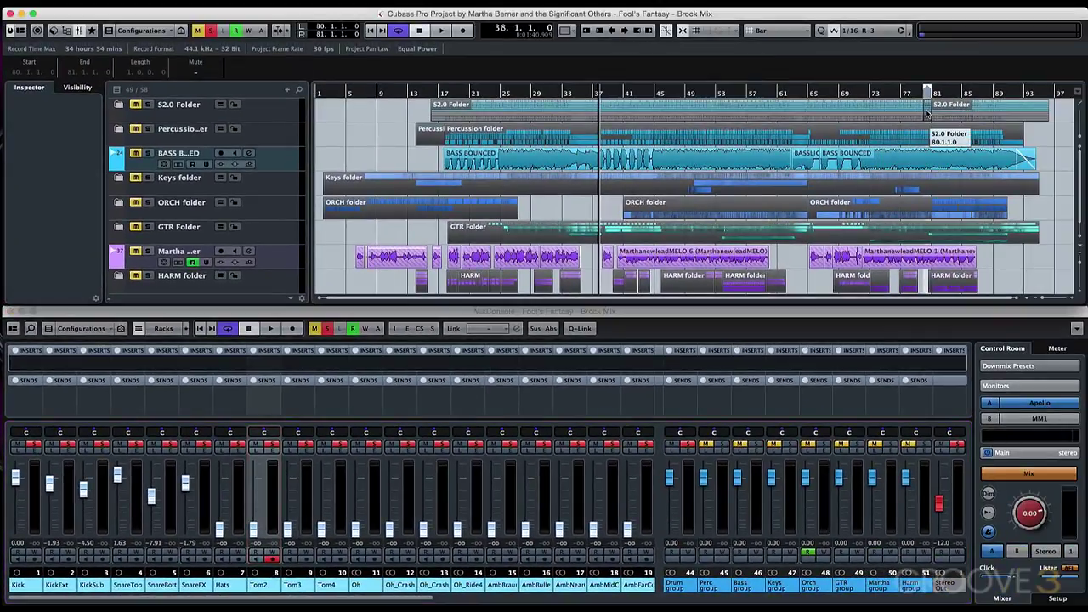
key(alt+s)
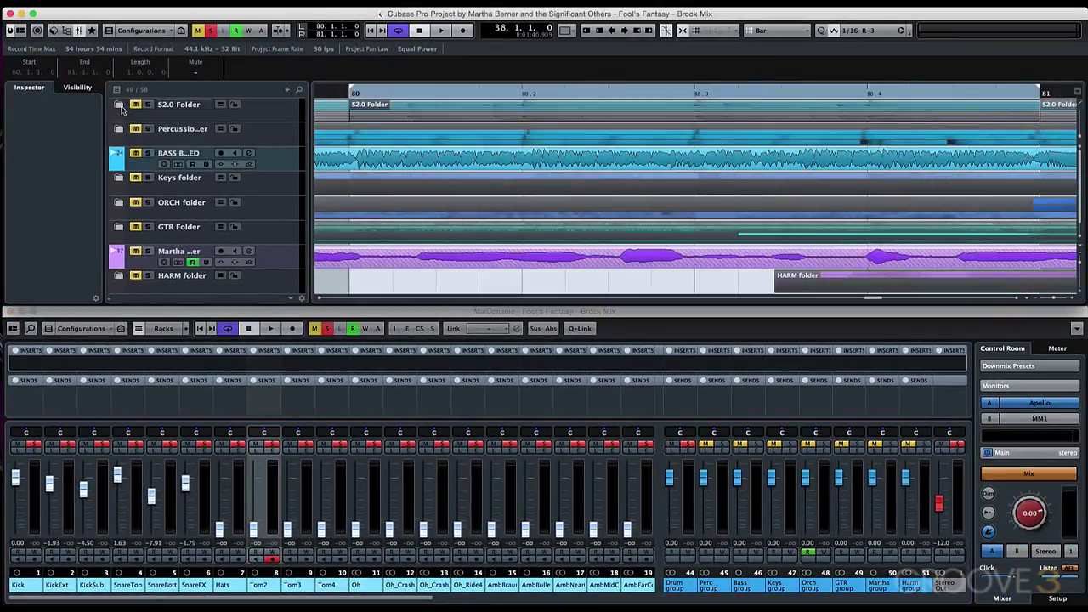
click(119, 105)
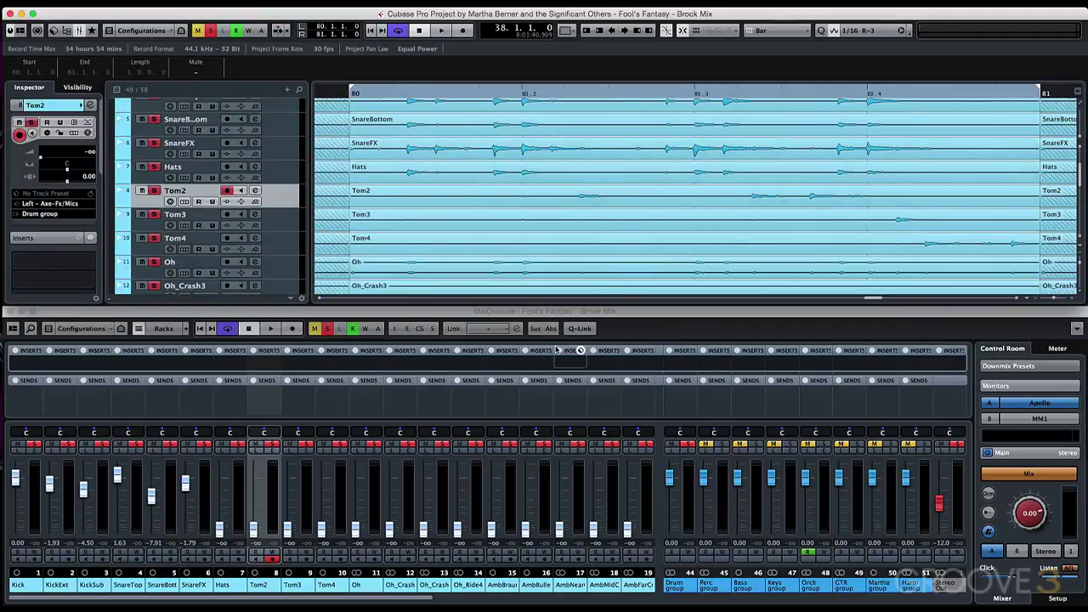
Move playback to the start of the loop and raise the Tom2, Tom3 and Tom4 faders together to 4.38.
key(KP_1)
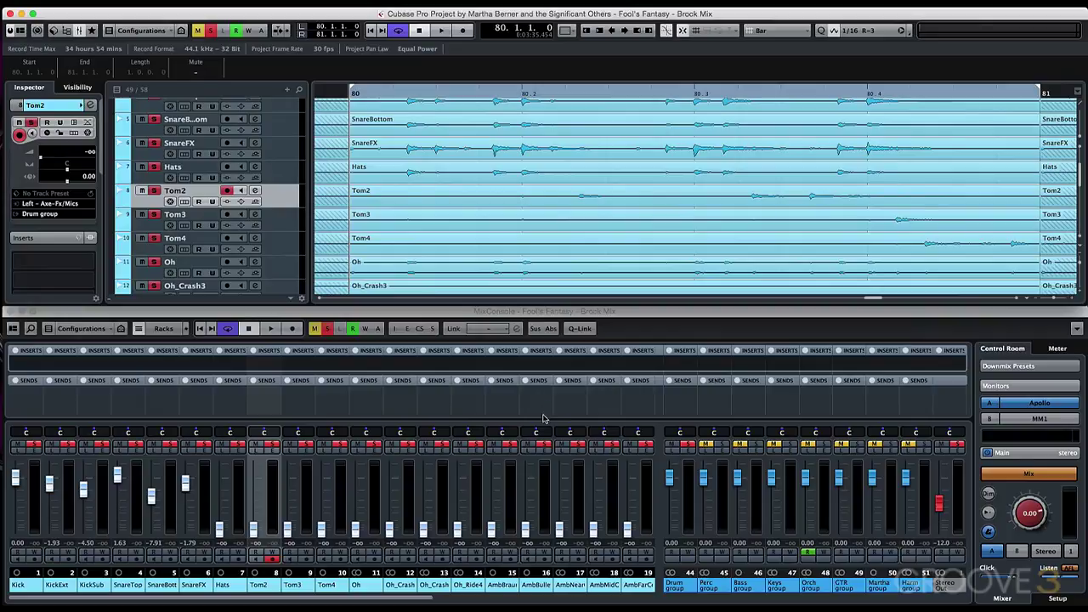
shift+click(326, 521)
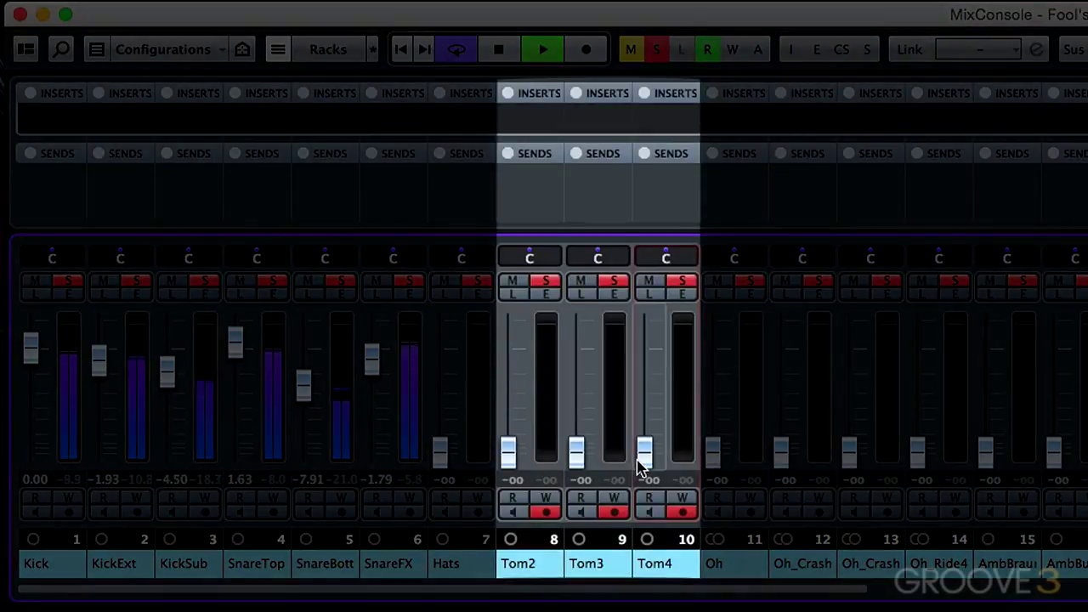
drag(644, 455, 648, 361)
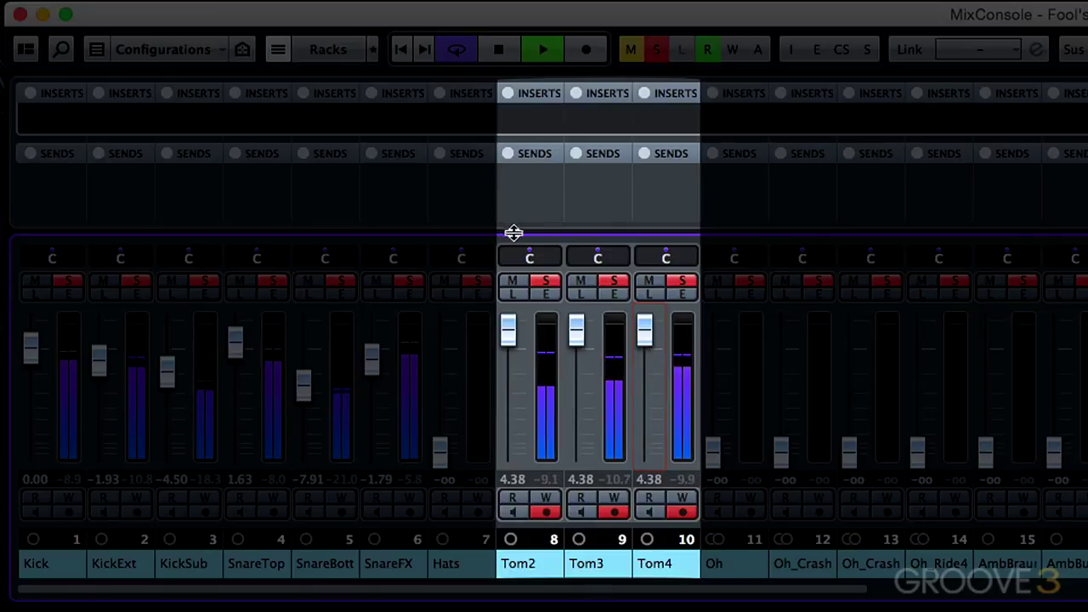
Pan Tom2 to L36, Tom3 to R12 and Tom4 to R61 during playback, and stop the transport.
drag(493, 256, 463, 253)
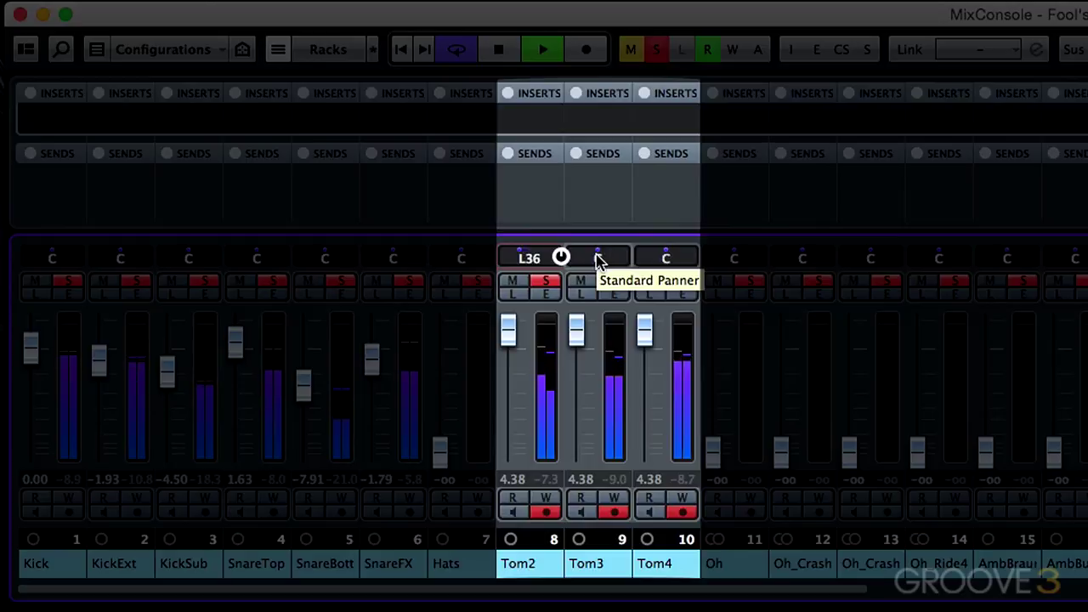
drag(595, 256, 609, 257)
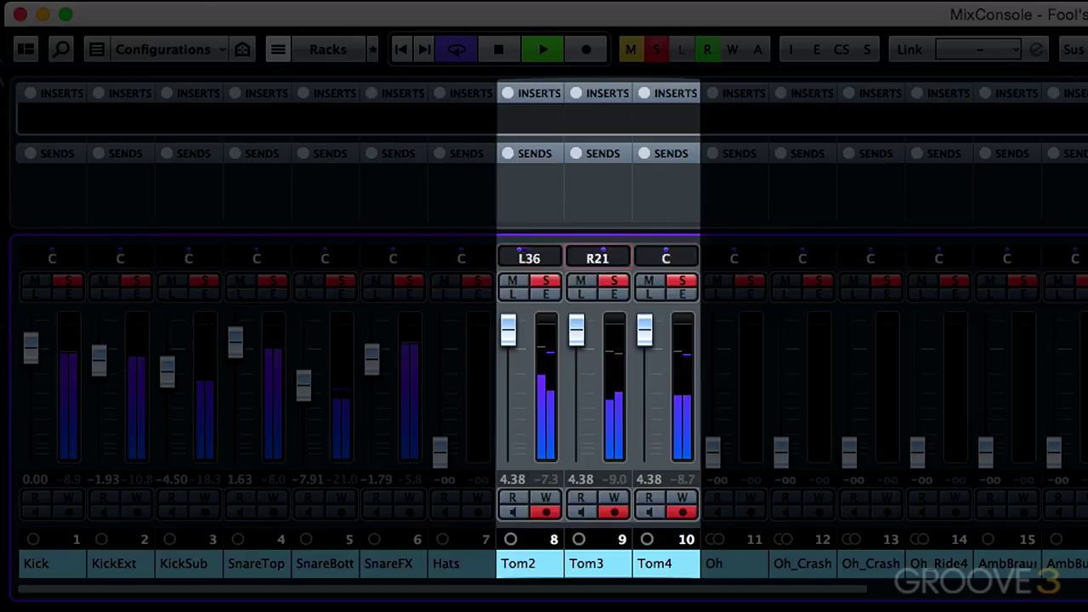
drag(598, 257, 594, 257)
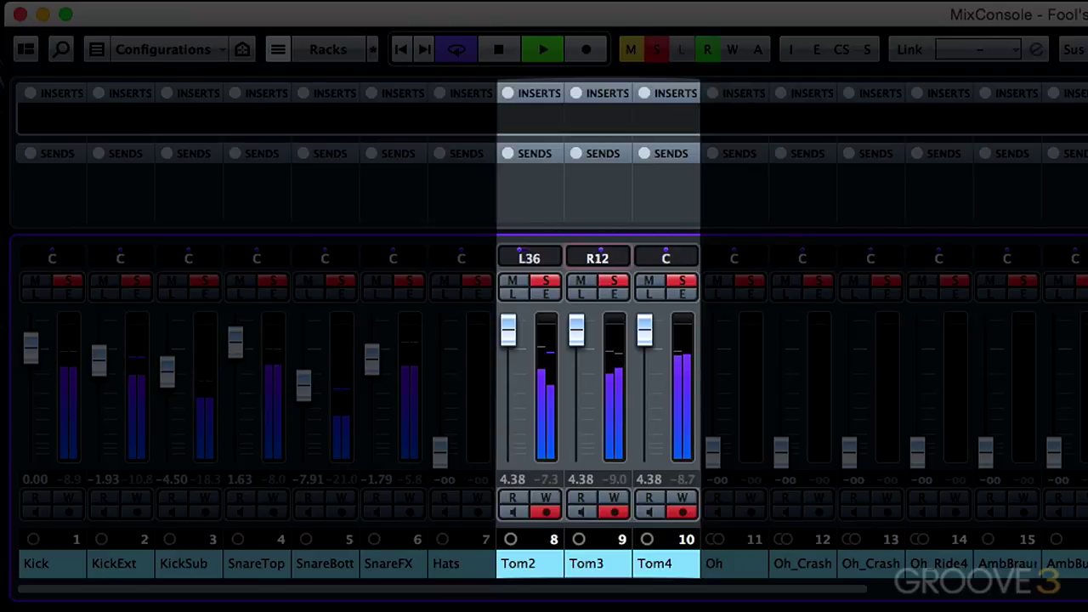
drag(667, 255, 670, 255)
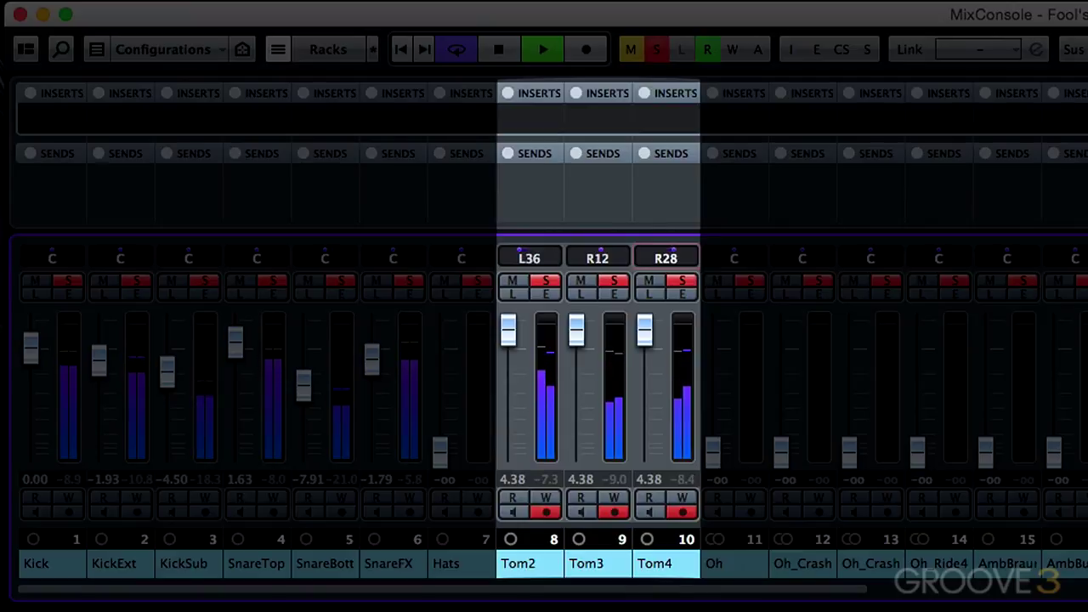
drag(666, 255, 672, 255)
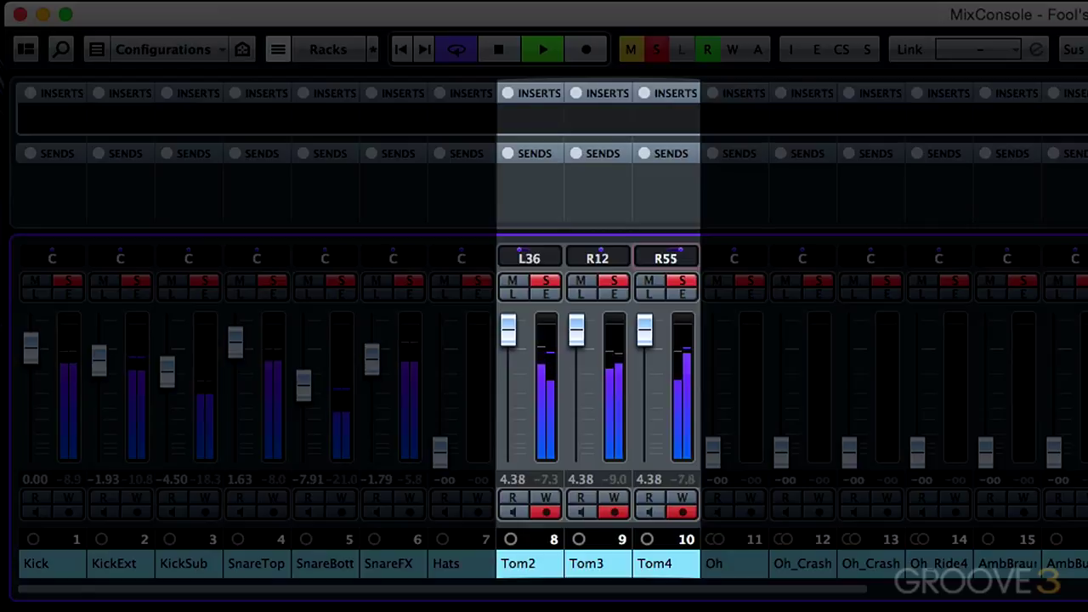
drag(629, 257, 629, 257)
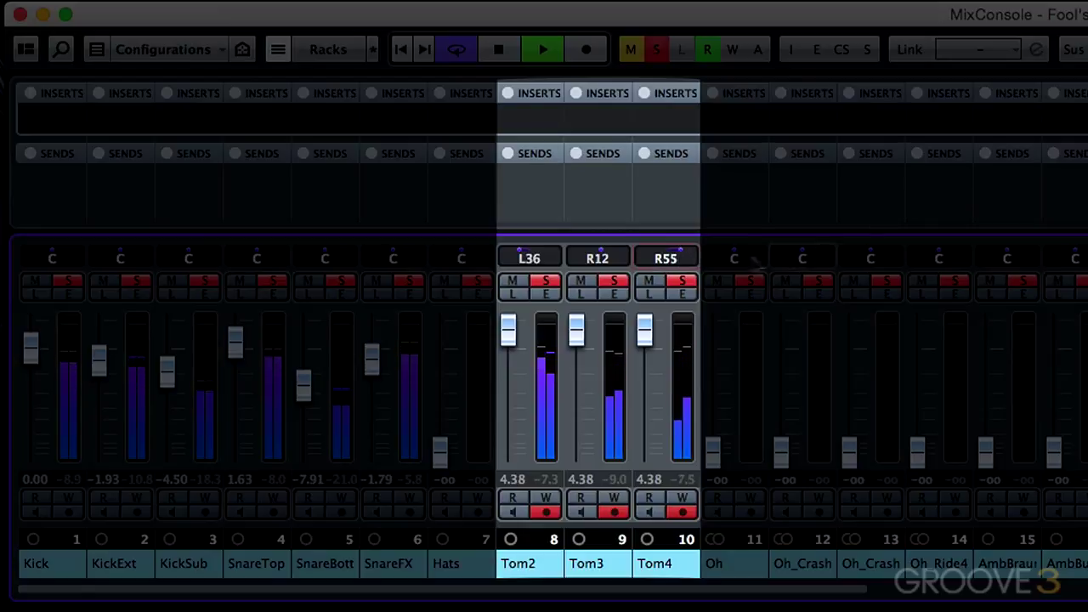
mouse_move(695, 253)
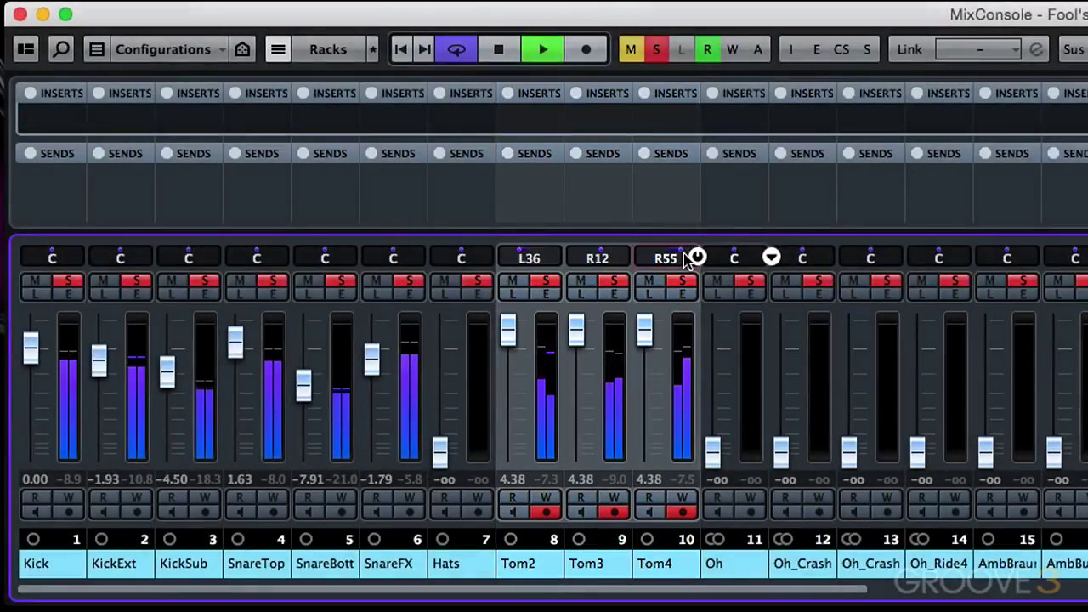
key(space)
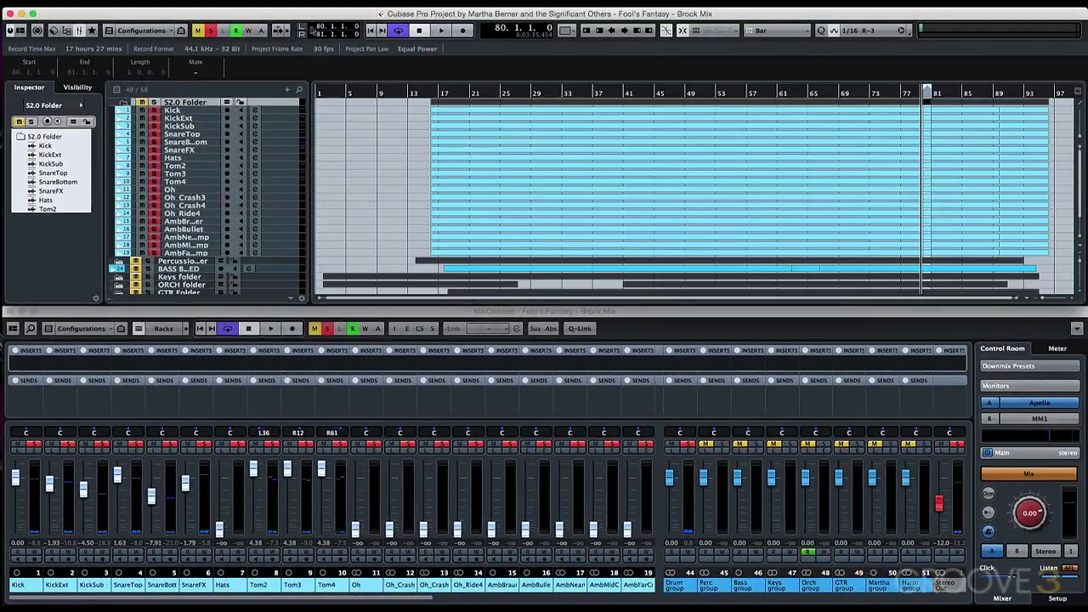
Set the cycle range from bar 38 to bar 60, and return the playhead to its start.
key(Return)
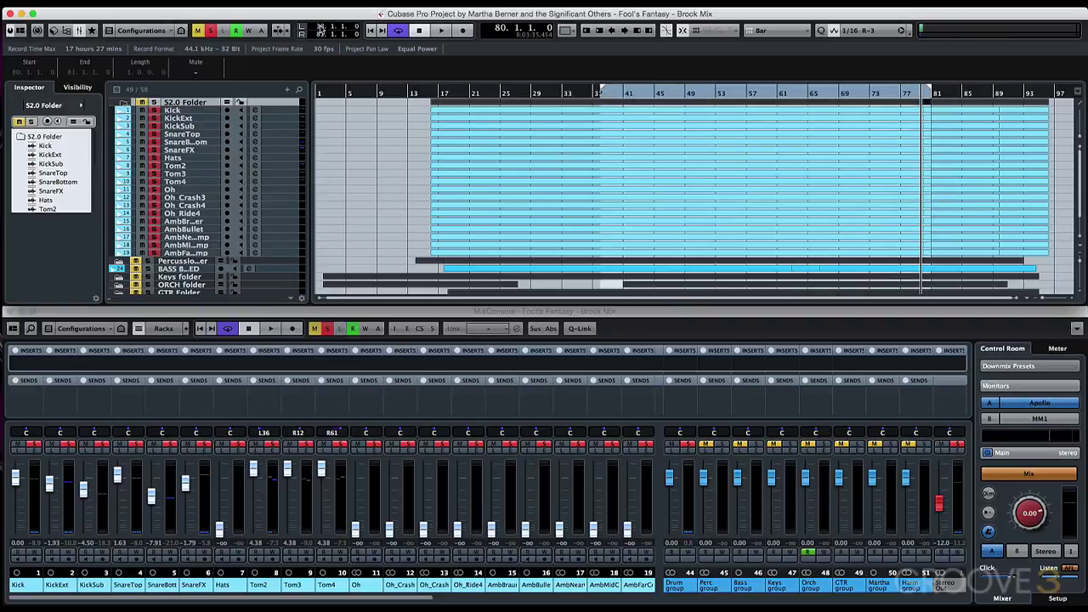
text(60)
key(Return)
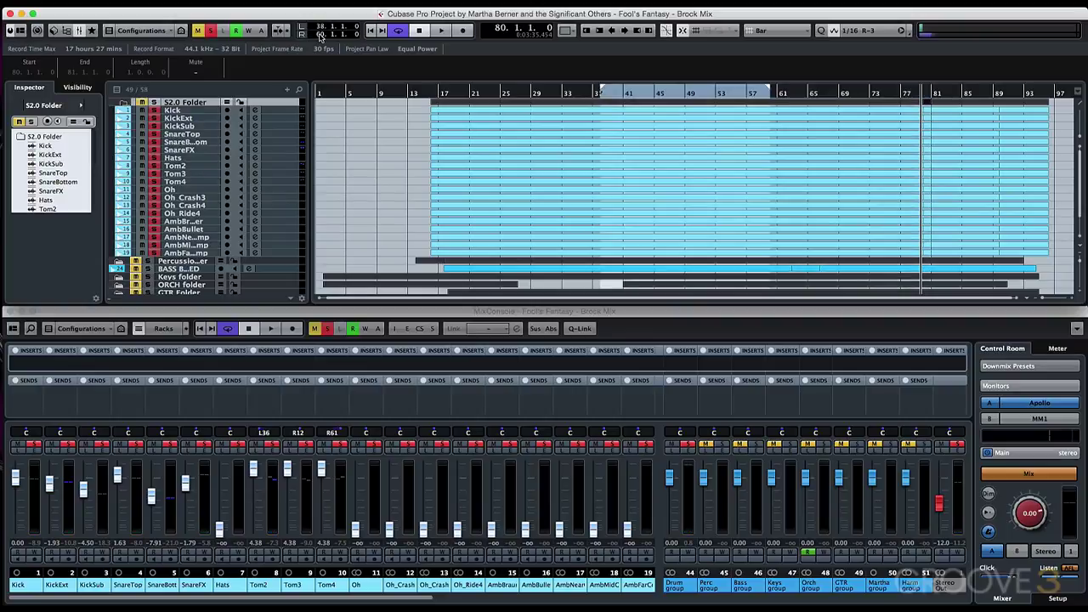
key(shift+z)
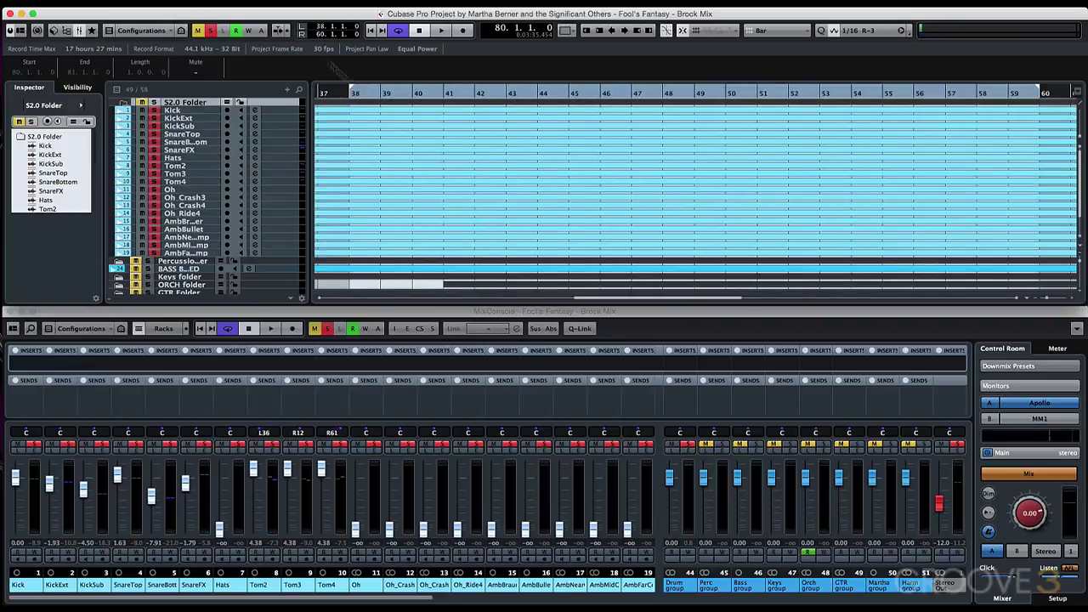
click(1080, 293)
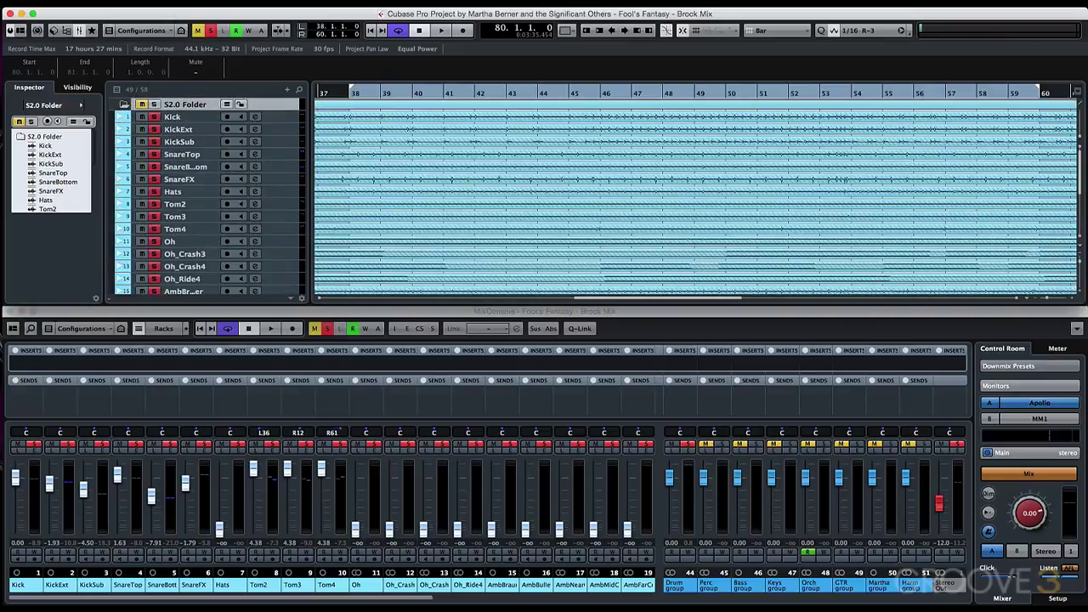
key(KP_1)
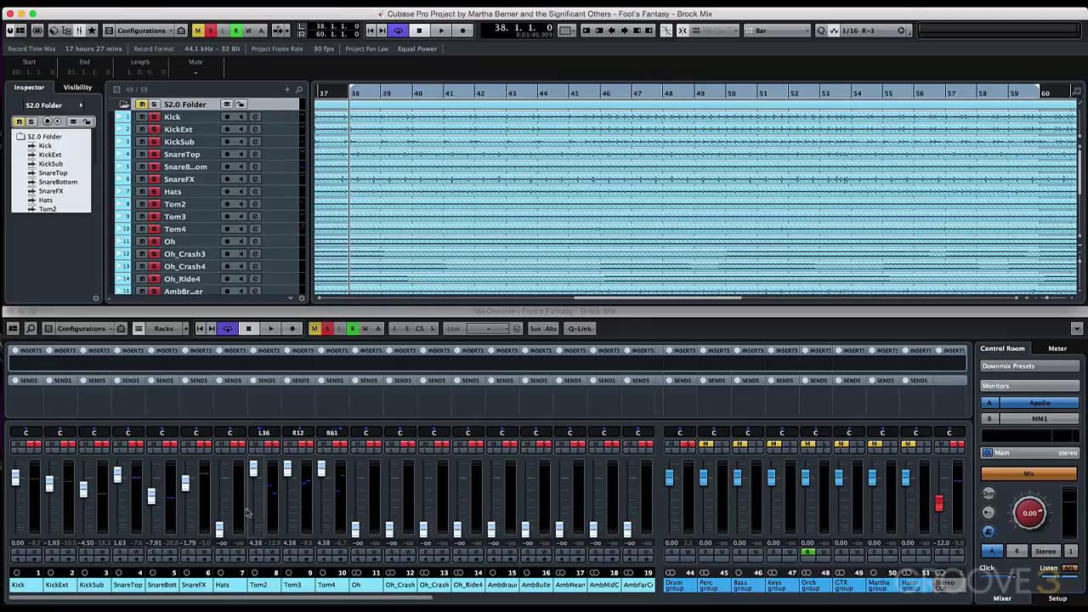
Reset the Hats, Oh, Oh_Crash3, Oh_Crash4 and Oh_Ride4 faders to 0.00.
super+click(217, 531)
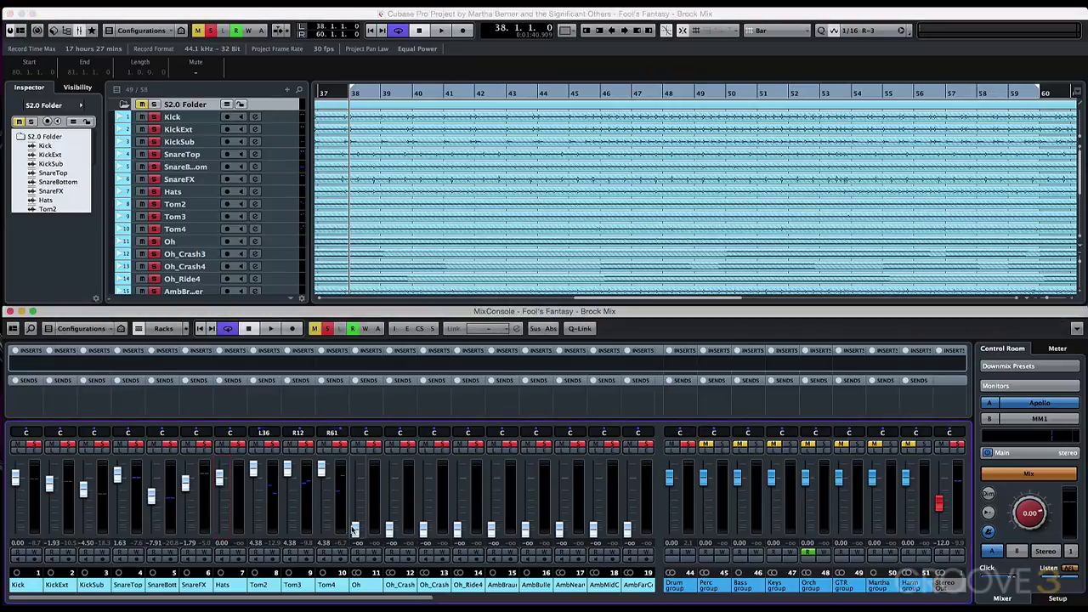
super+click(355, 527)
super+click(391, 528)
super+click(423, 528)
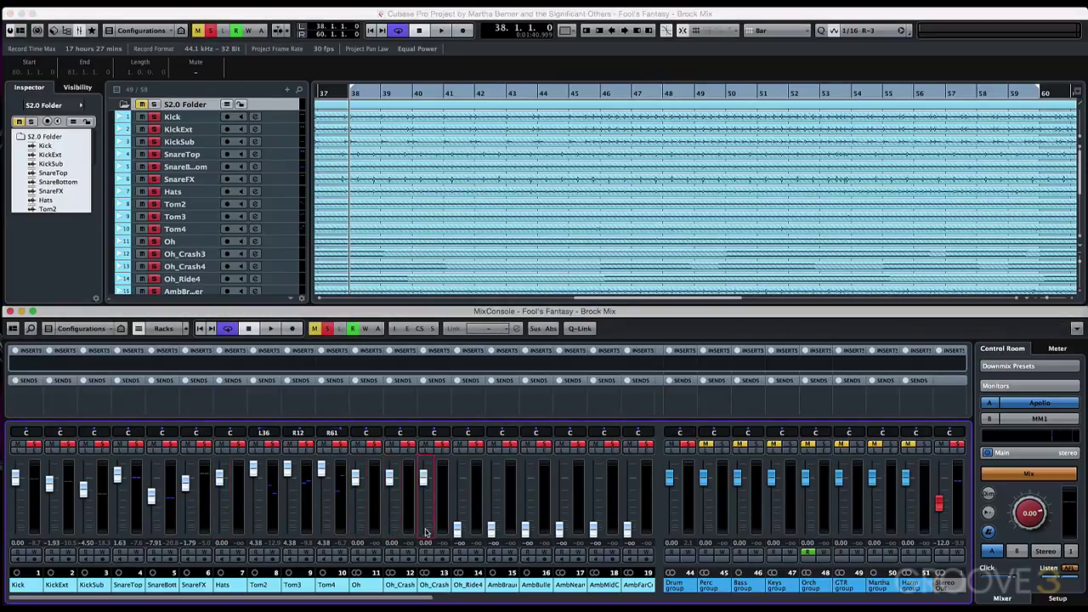
super+click(457, 529)
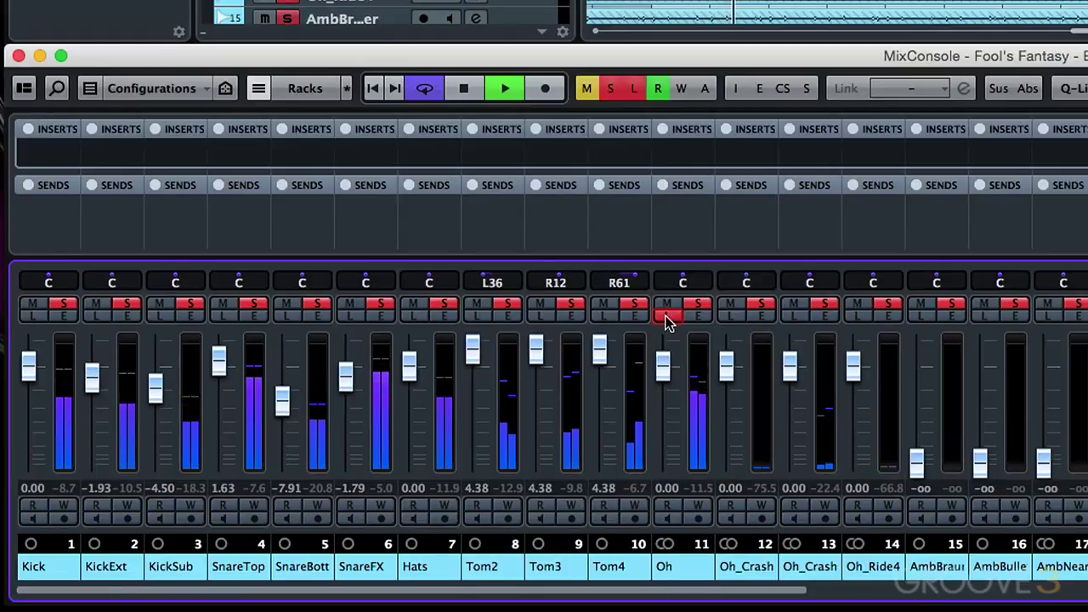
End the Oh audition and audition the two Oh_Crash channels together in Listen mode, leaving Listen off on both.
key(space)
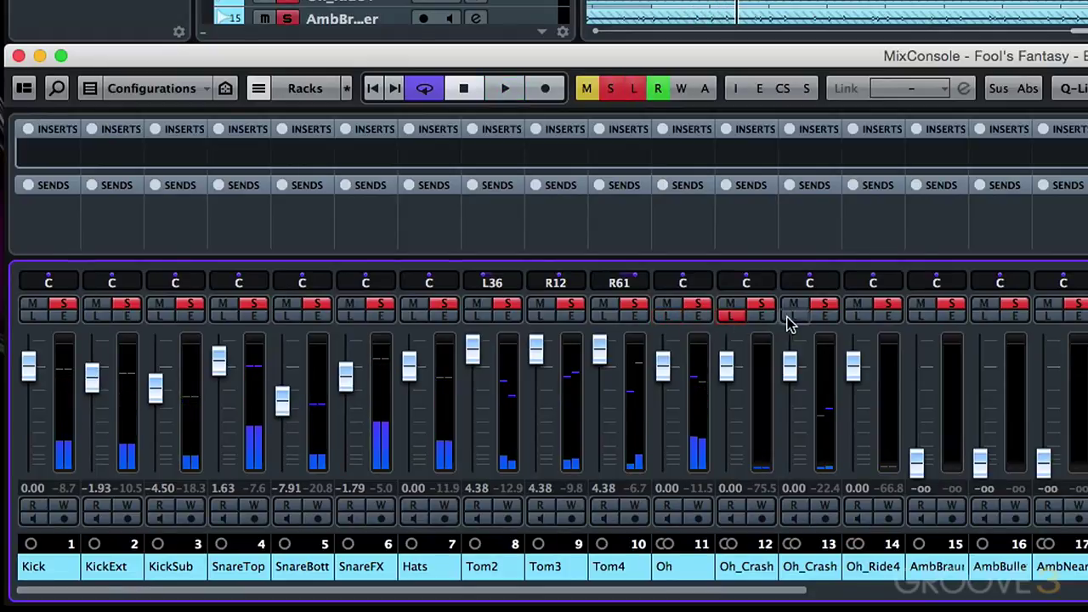
click(790, 315)
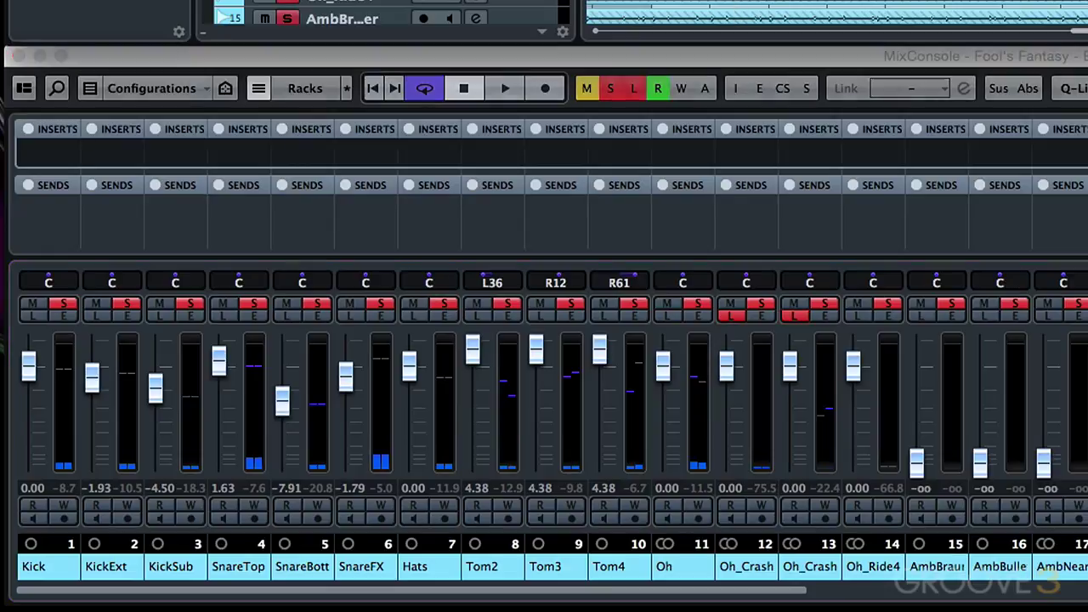
key(space)
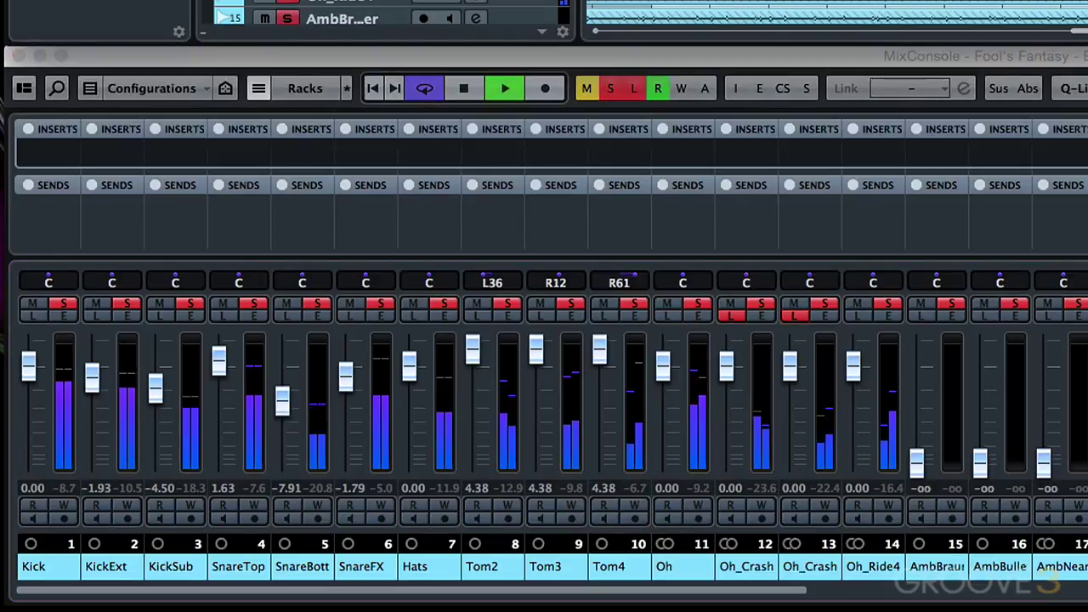
click(794, 314)
key(space)
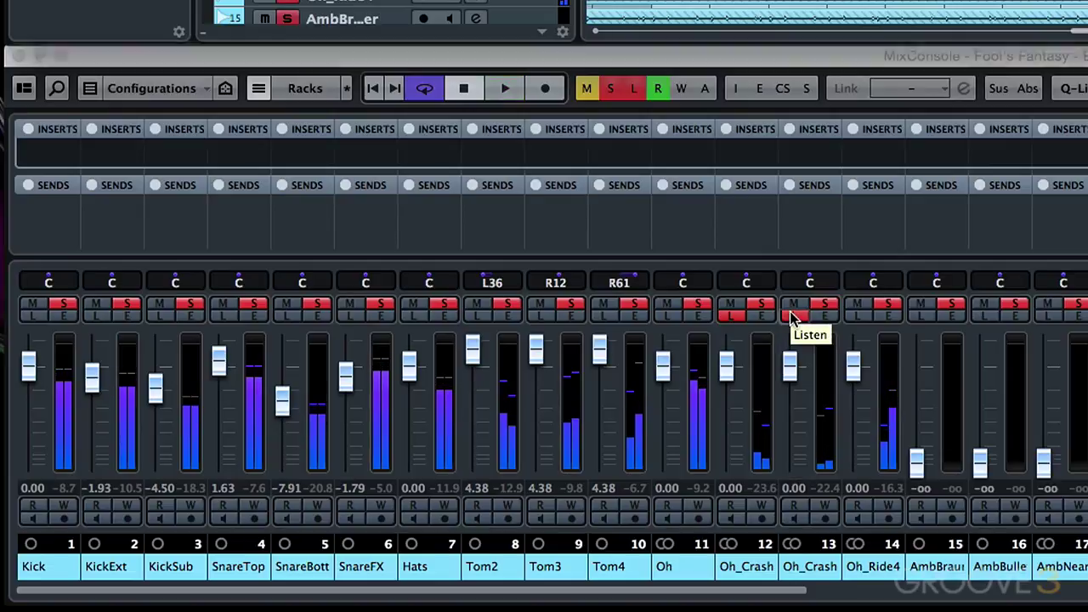
click(738, 316)
Audition the Oh_Ride4 channel alone in Listen mode with a short playback, leaving Listen off.
click(861, 315)
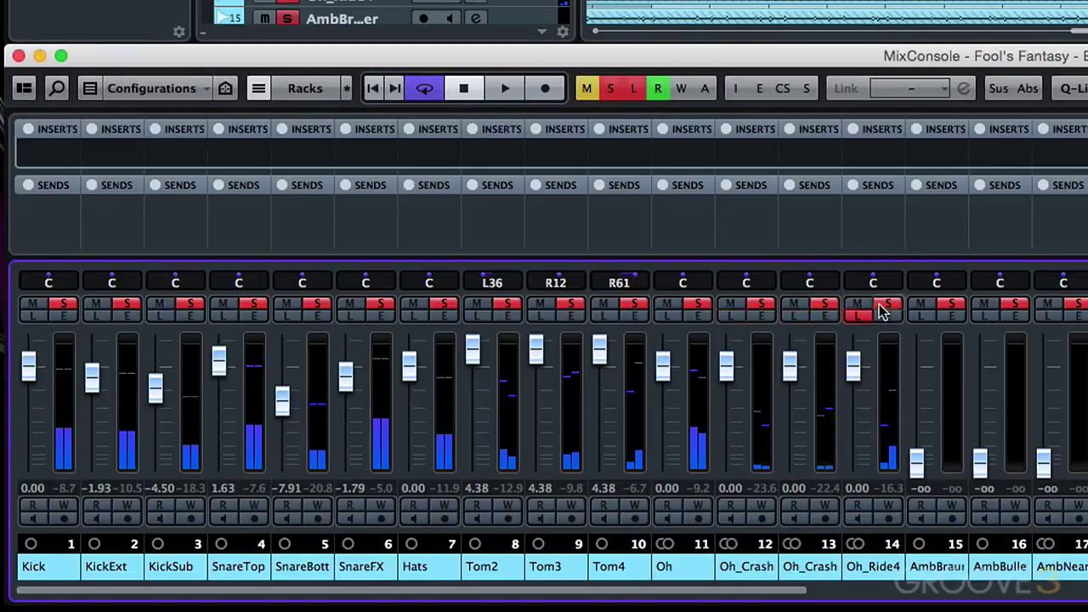
key(space)
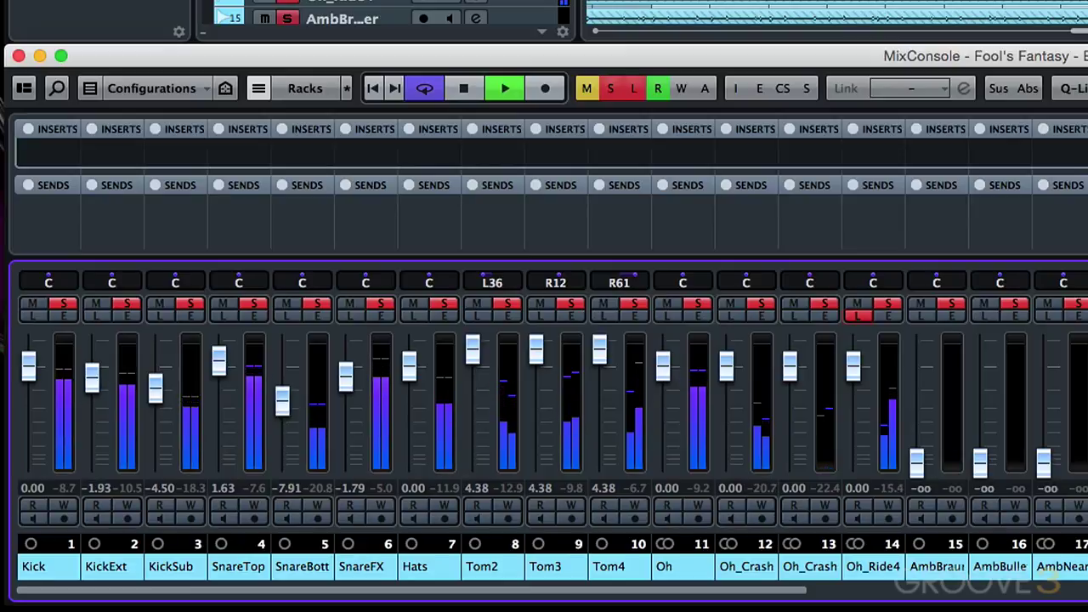
key(space)
click(857, 316)
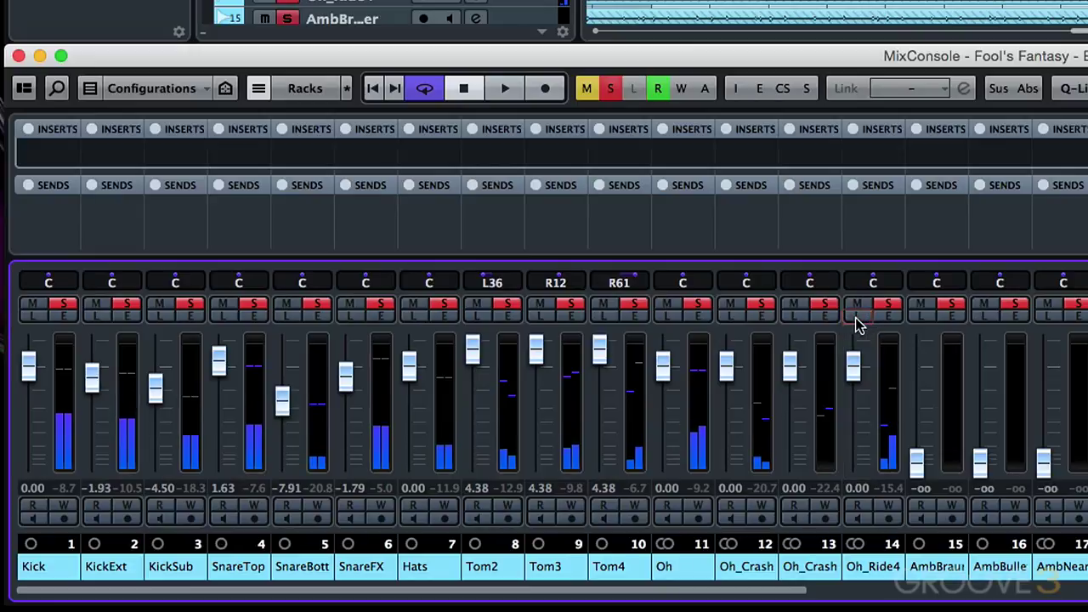
Pull the Oh_Ride4, Oh_Crash4, Oh_Crash3, Oh and Hats faders all the way down to minus infinity.
drag(852, 366, 853, 461)
drag(790, 367, 790, 462)
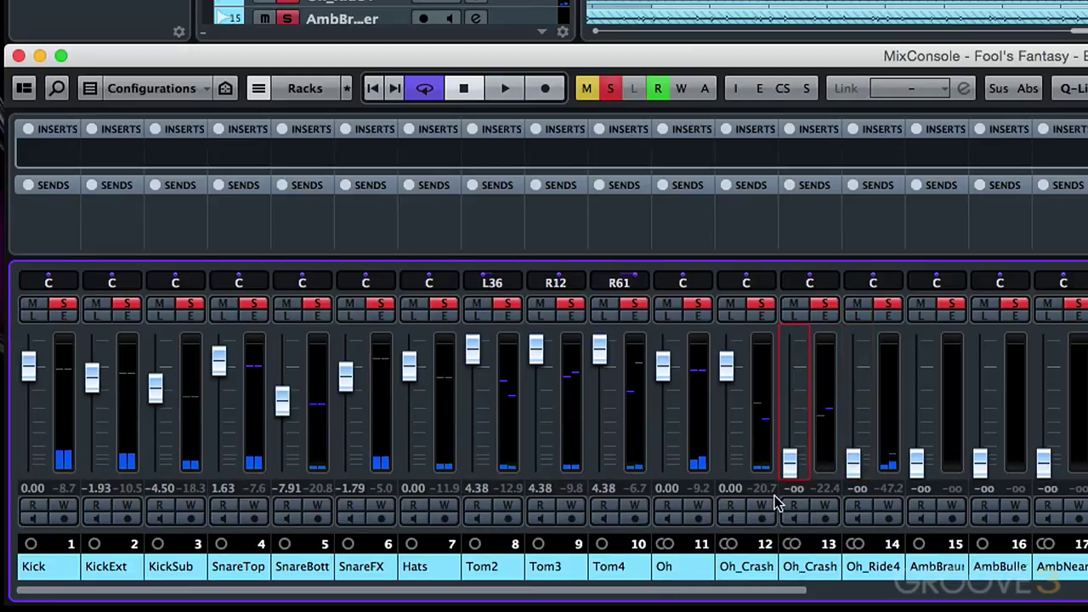
drag(723, 370, 724, 461)
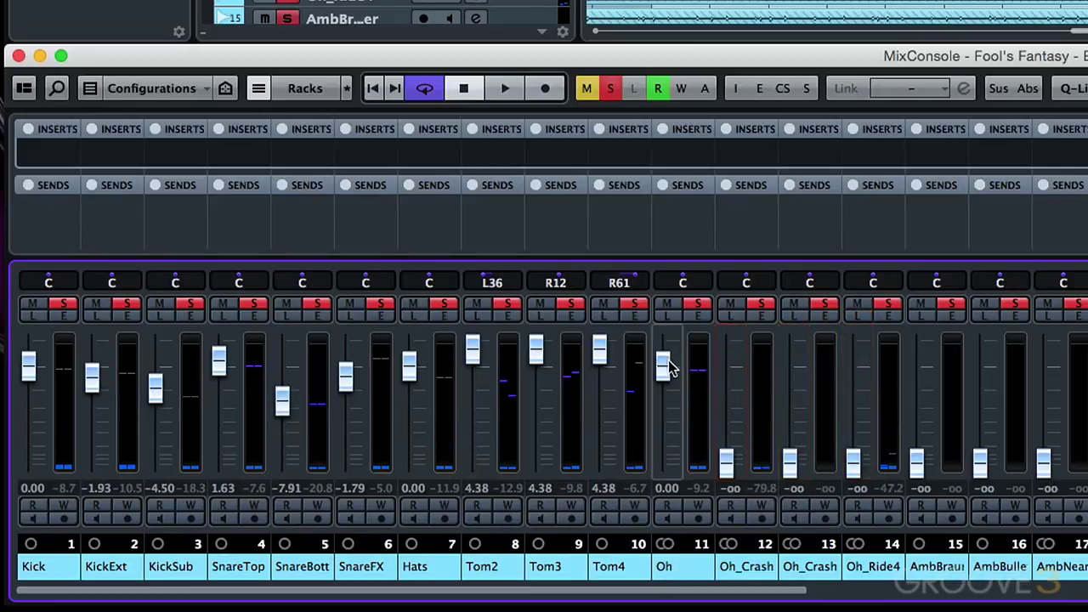
drag(663, 365, 662, 462)
drag(408, 370, 408, 462)
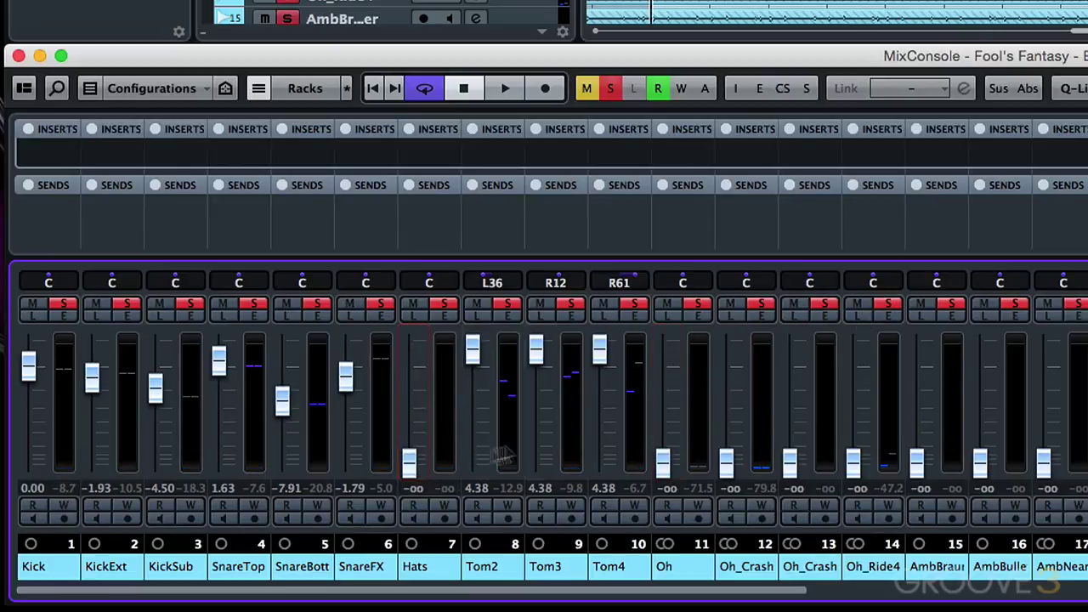
Start playback, set the Hats fader to -11.2 with its pan at L36, and raise the Oh fader to -3.53.
key(space)
drag(409, 461, 418, 423)
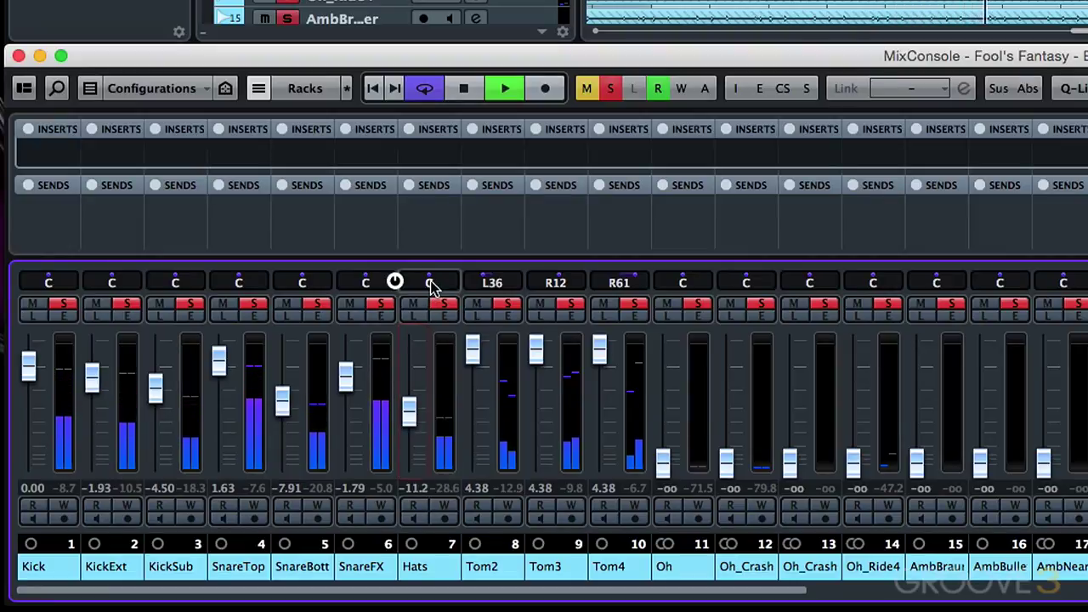
drag(429, 283, 406, 283)
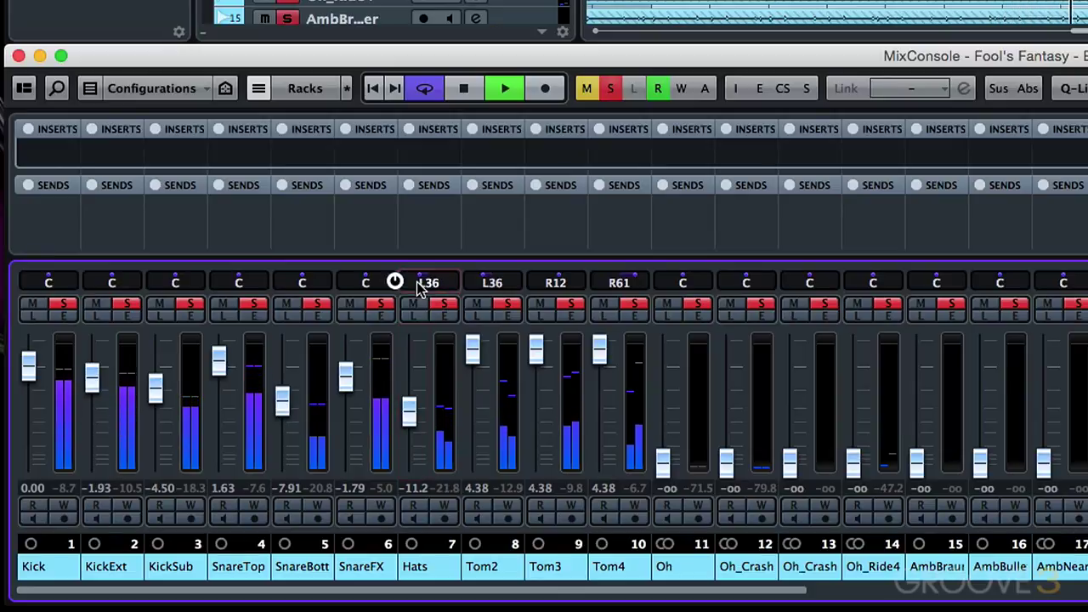
drag(663, 457, 664, 393)
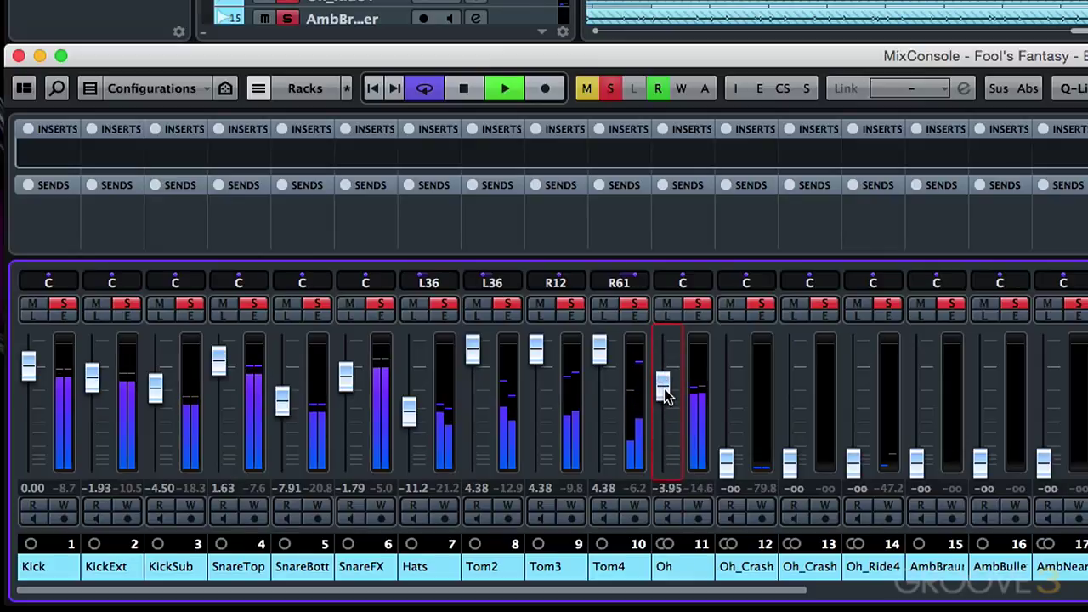
drag(665, 392, 664, 381)
Select the Oh_Crash3 and Oh_Crash4 channels together and raise their linked faders to 1.75.
click(727, 463)
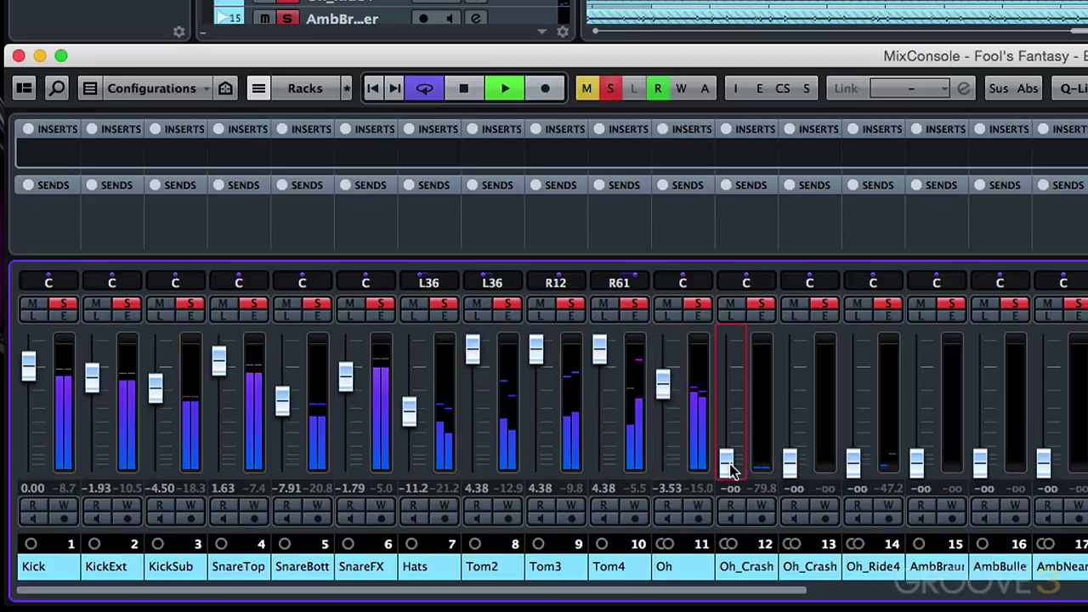
drag(731, 470, 746, 522)
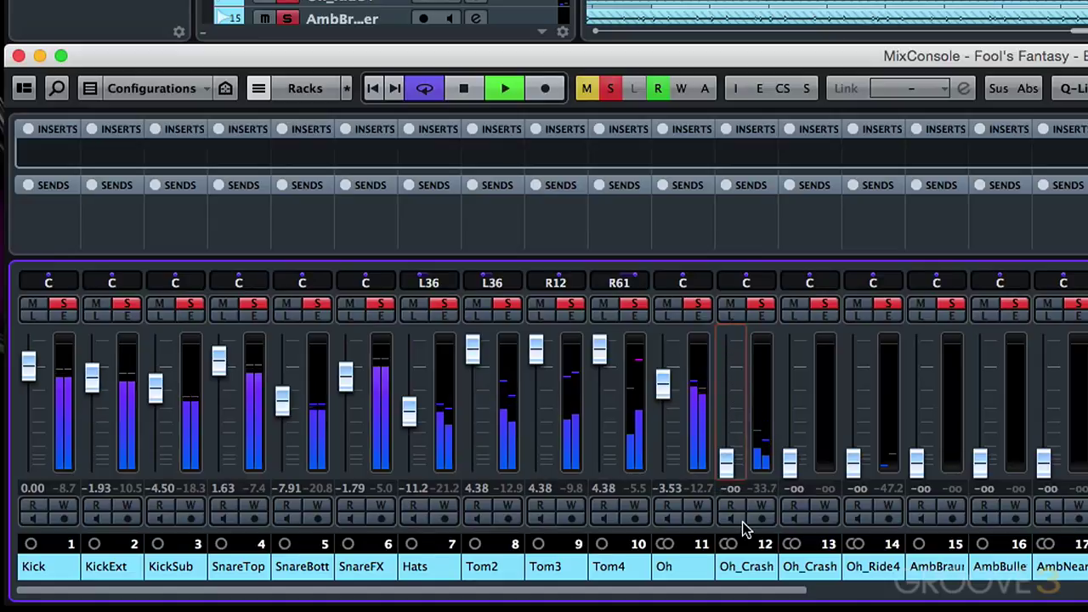
click(763, 448)
shift+click(811, 408)
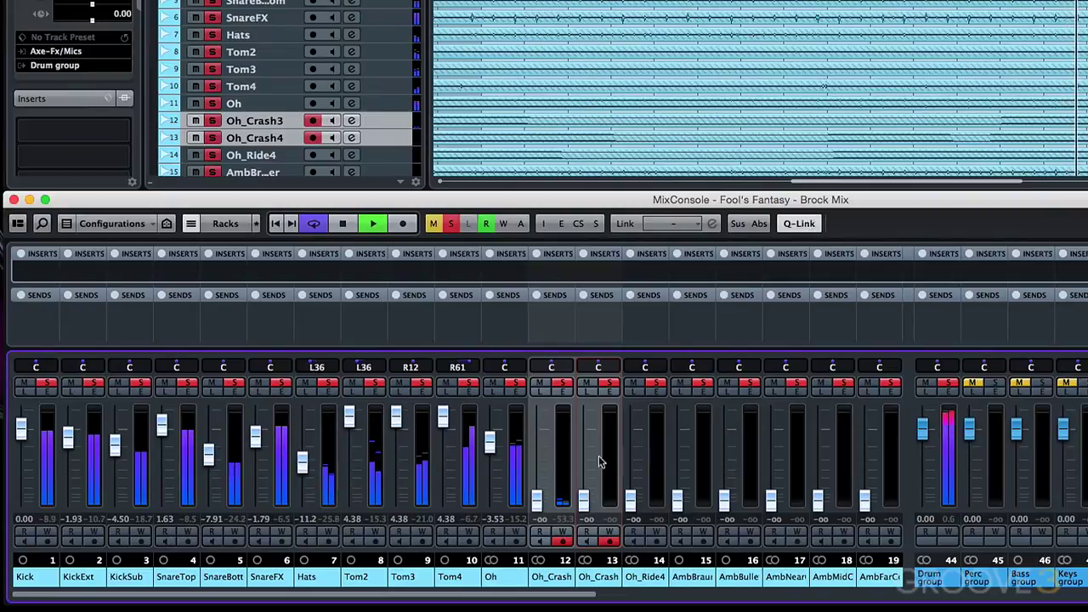
drag(578, 499, 585, 431)
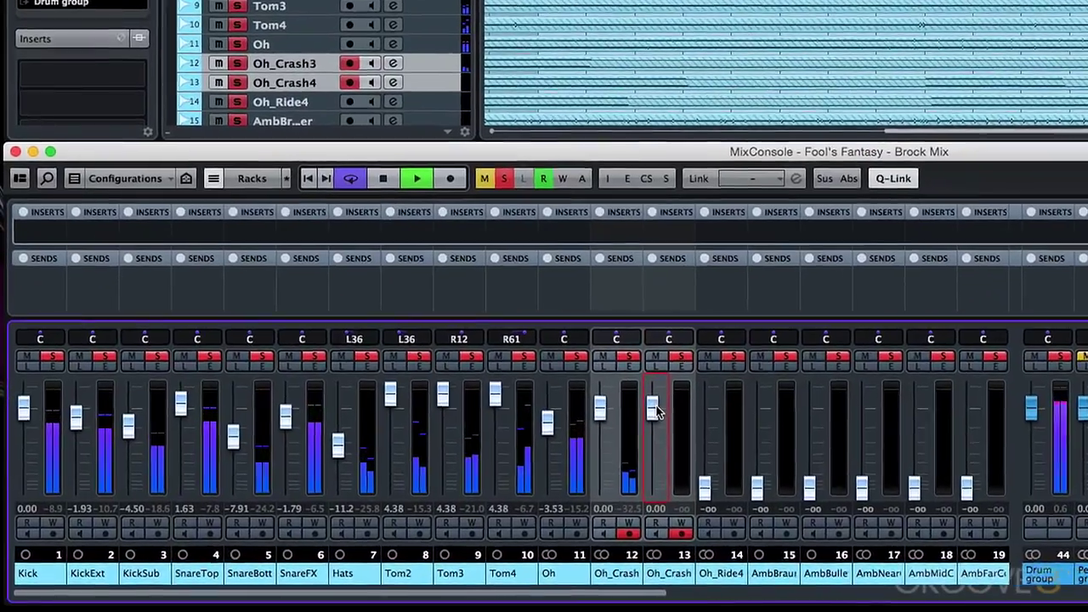
drag(655, 406, 689, 394)
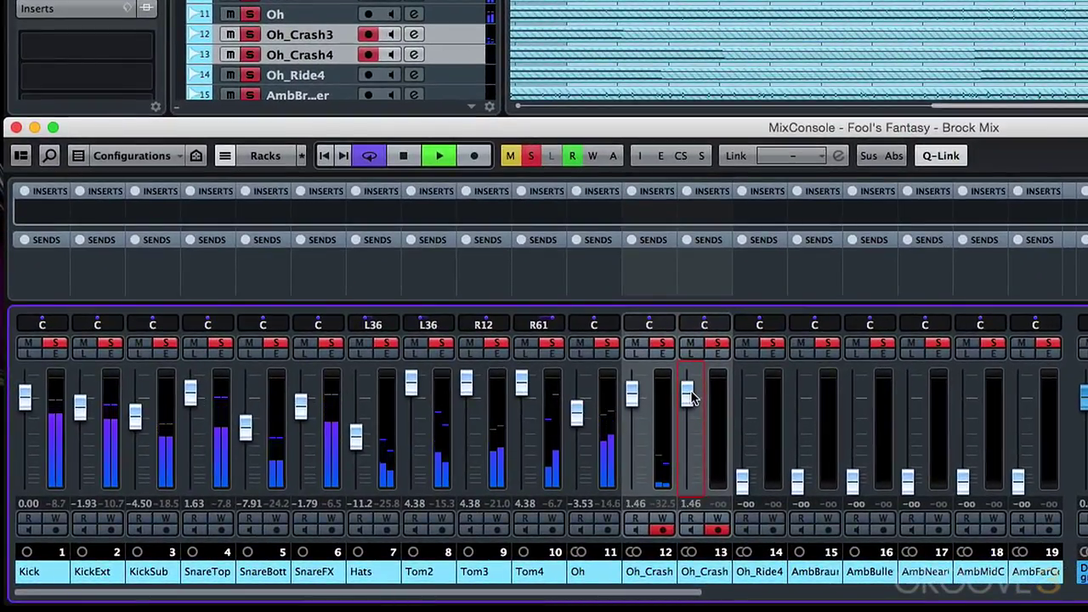
Raise the Oh_Ride4 fader to 0.51 and stop playback.
drag(741, 480, 749, 410)
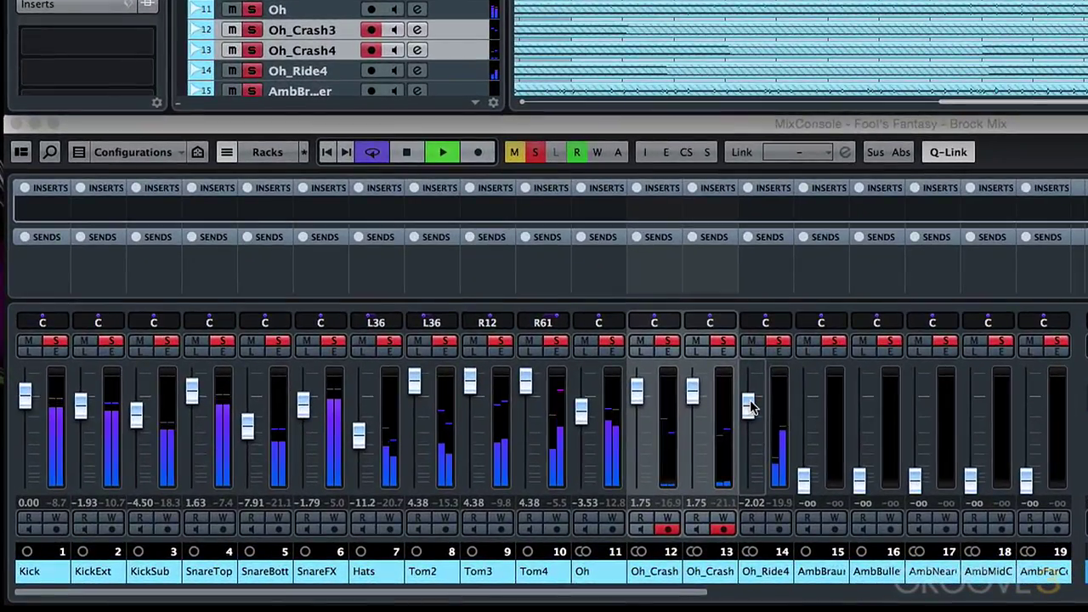
click(748, 405)
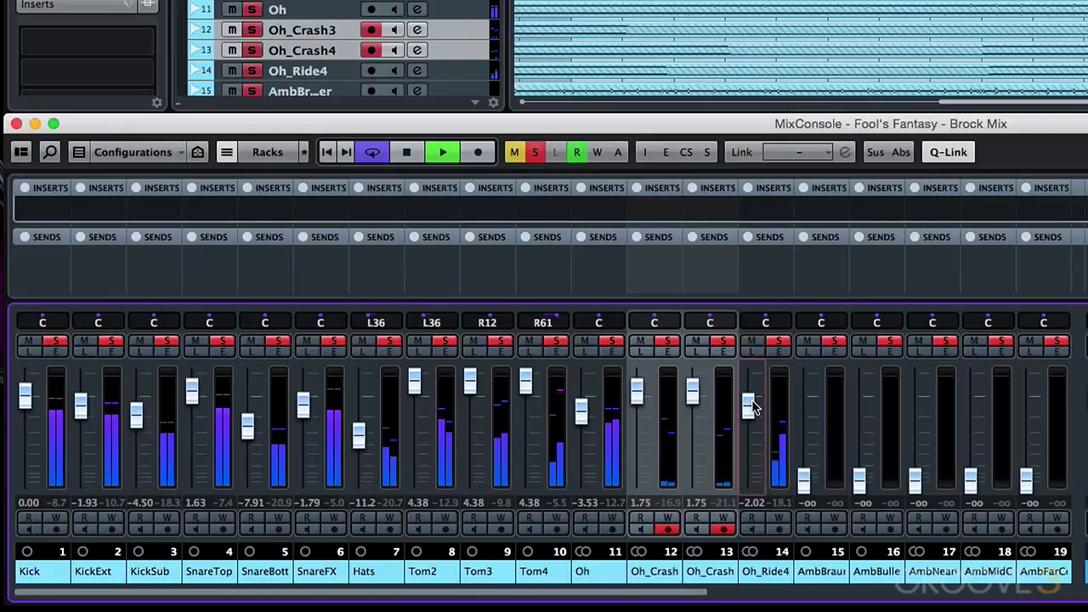
drag(753, 408, 756, 397)
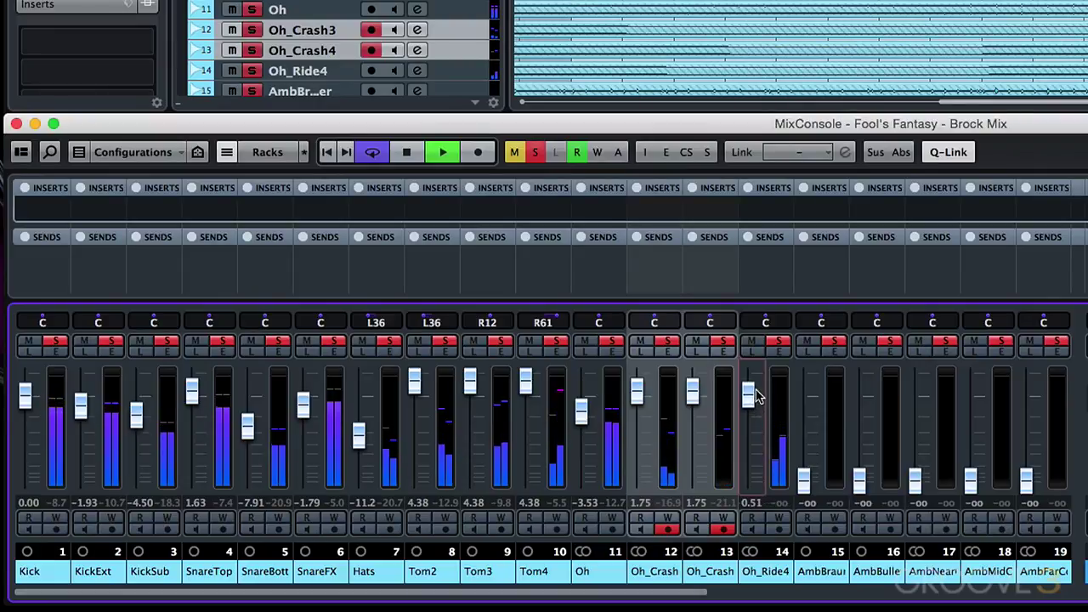
key(space)
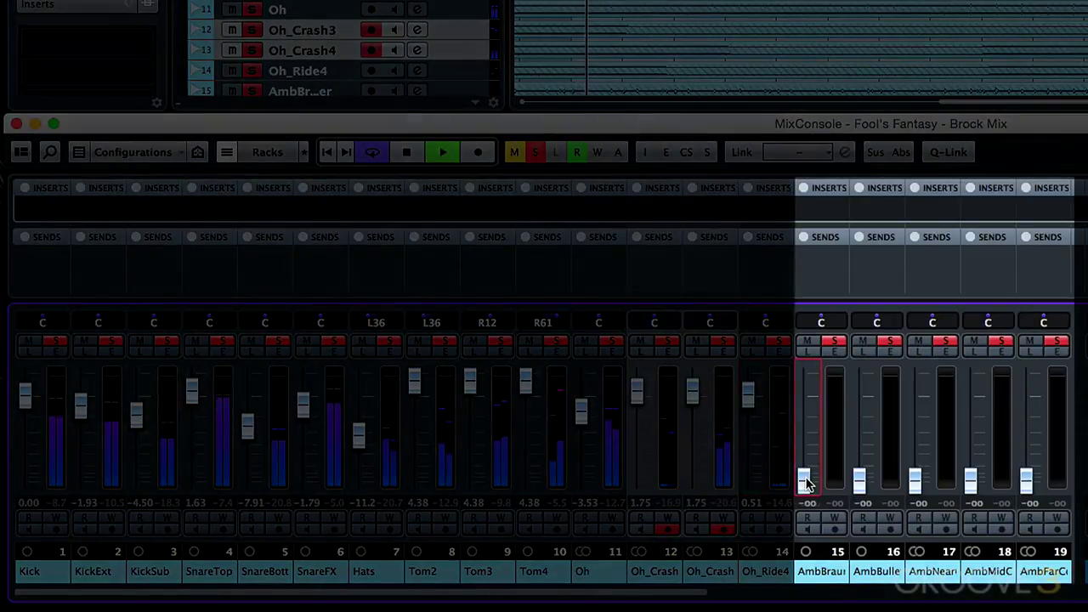
Set the channel 15 ambience fader to -4.62, and the channel 16 ambience fader to -13.8 after auditioning channel 16 in Listen mode.
drag(805, 480, 799, 392)
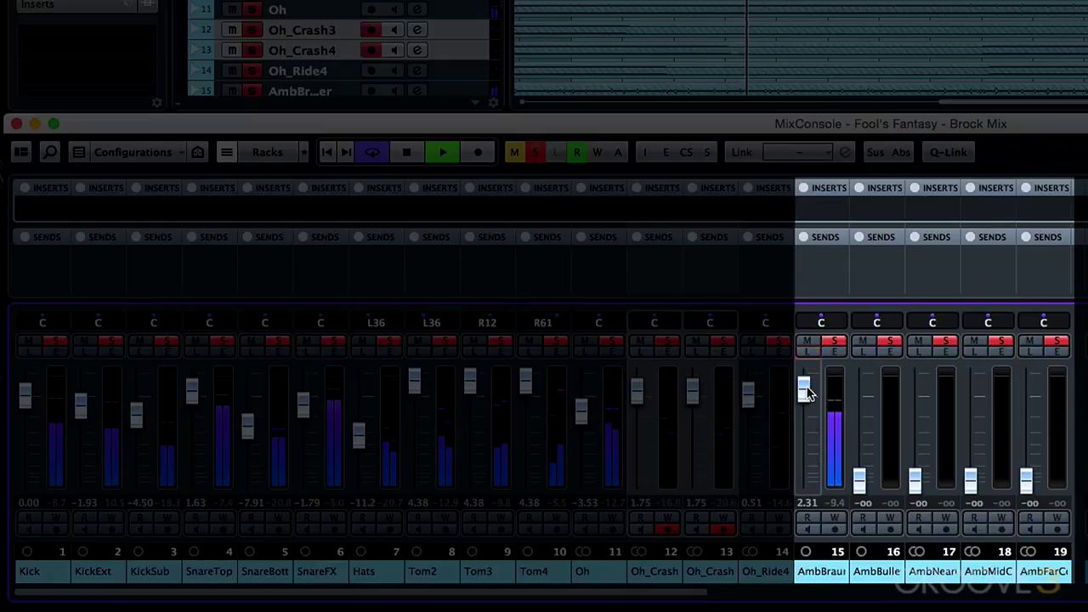
drag(805, 391, 807, 428)
drag(866, 485, 865, 412)
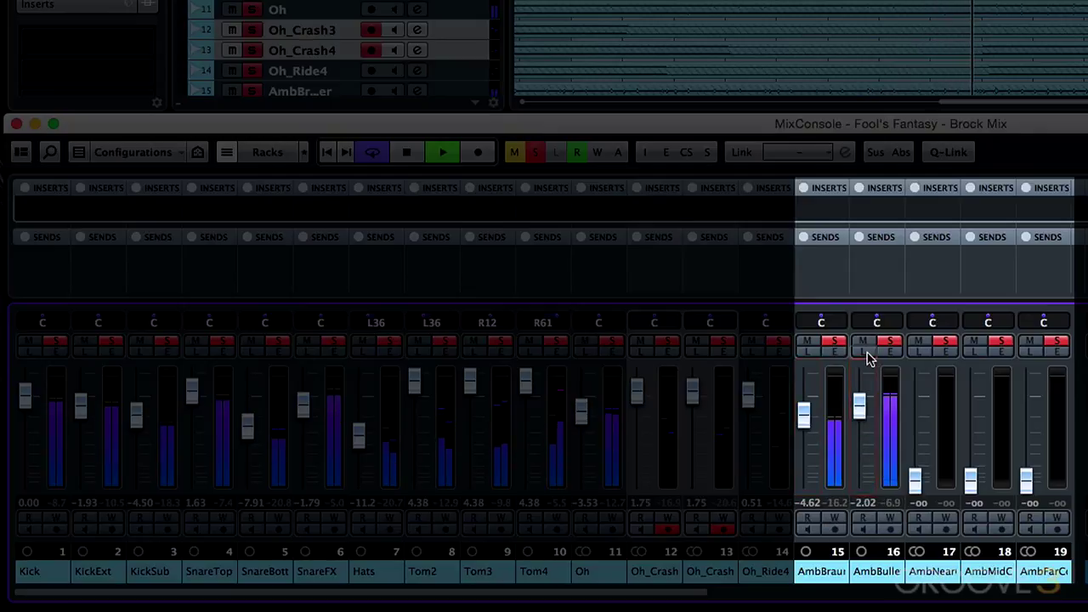
click(864, 352)
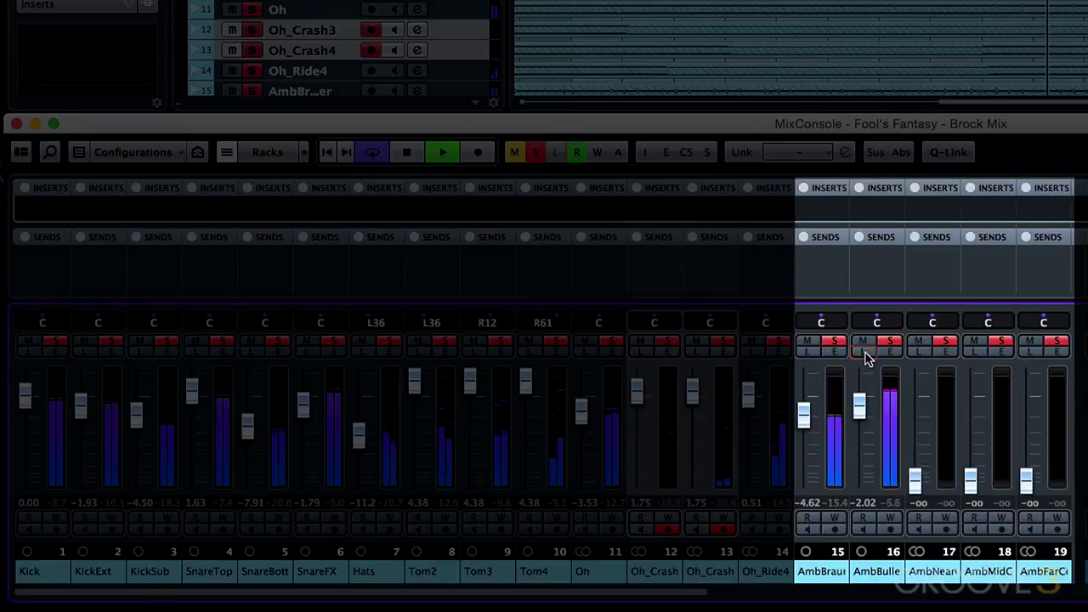
click(864, 351)
drag(857, 425, 861, 442)
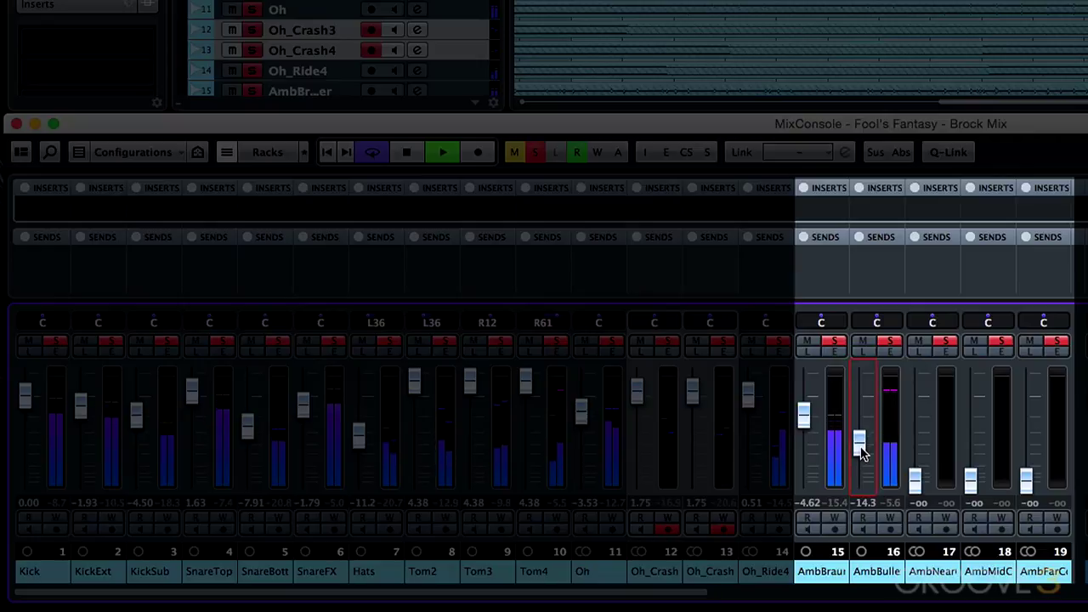
drag(862, 447, 860, 441)
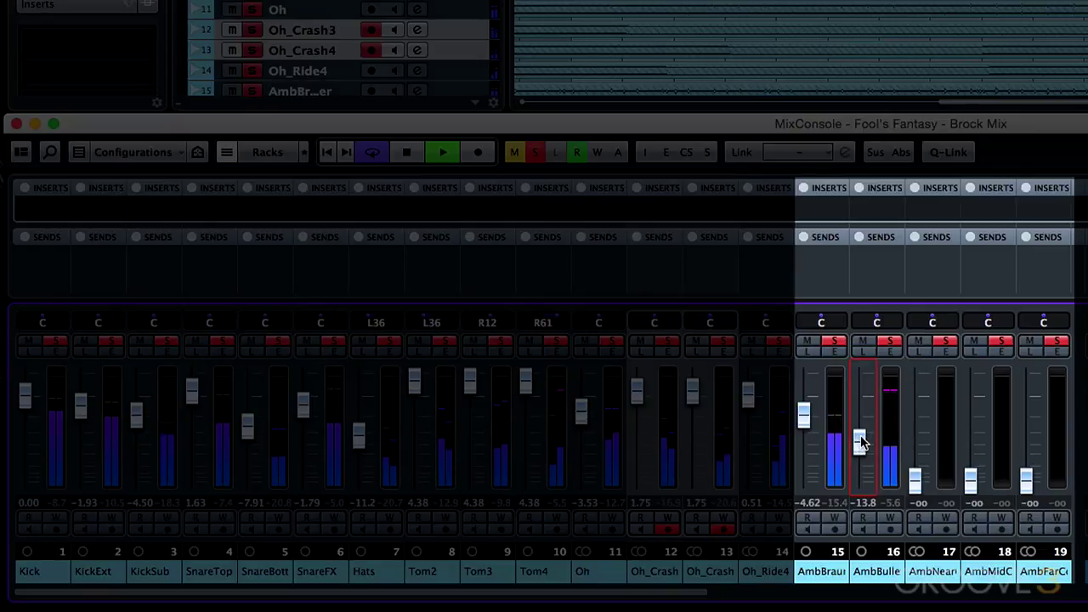
Raise the near ambience channel 17, audition it in Listen mode, and settle its fader at -3.12.
drag(916, 480, 918, 408)
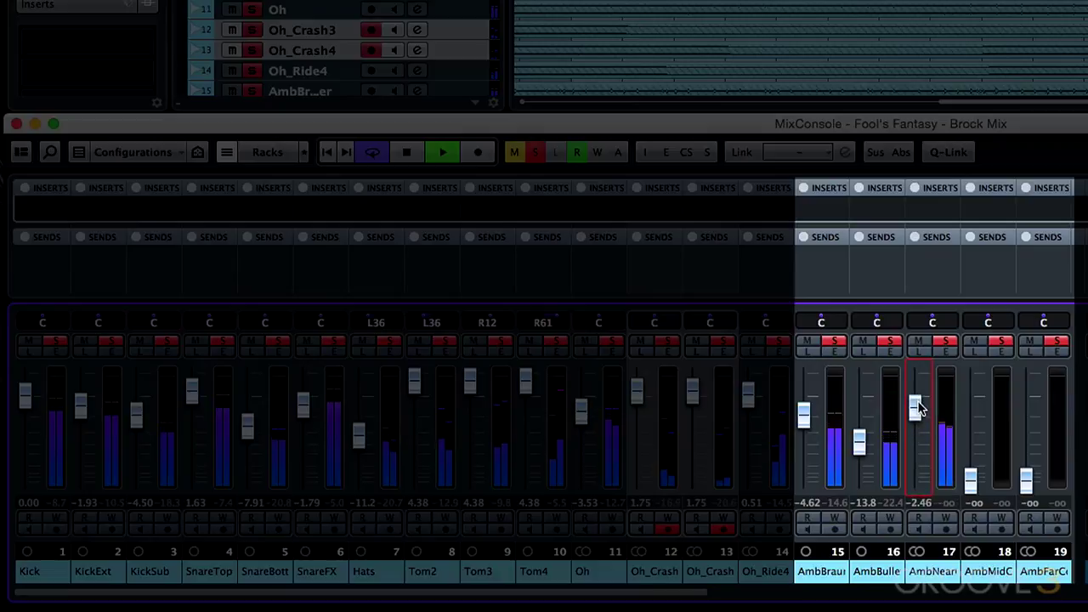
click(918, 351)
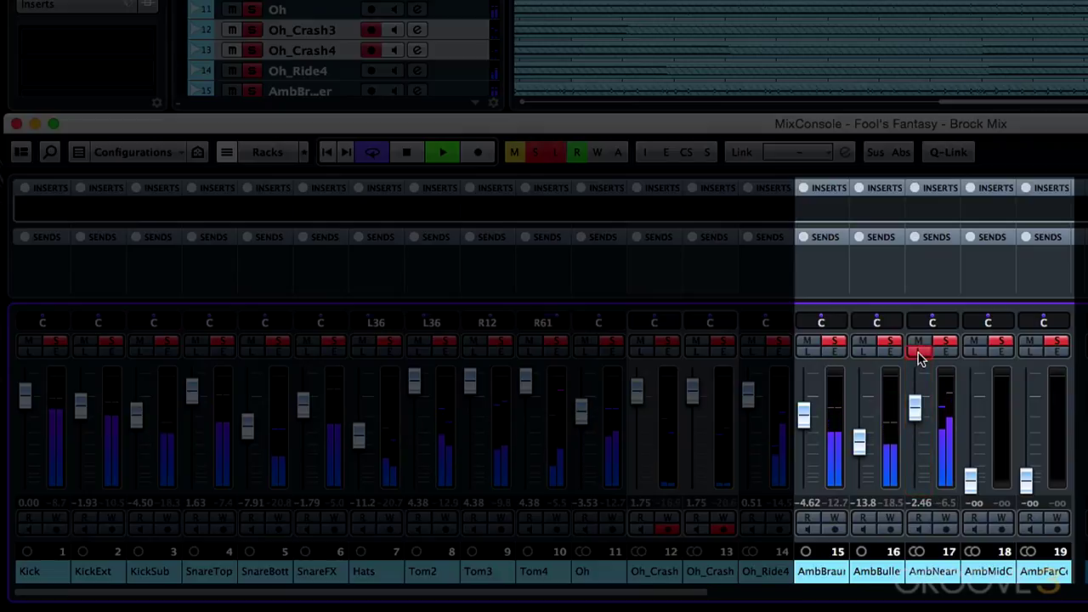
click(918, 352)
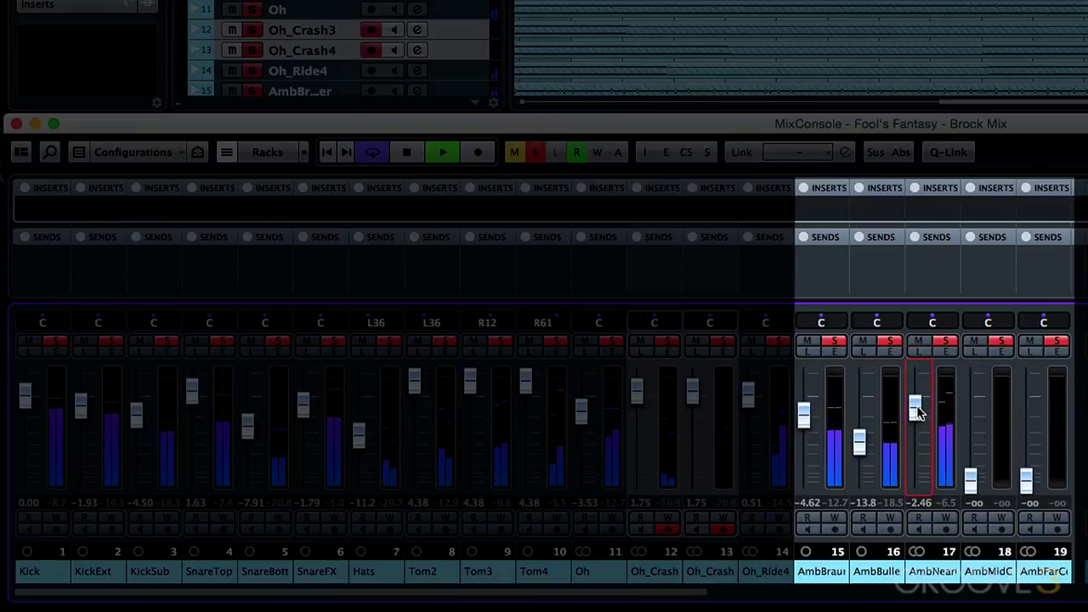
drag(917, 412, 918, 415)
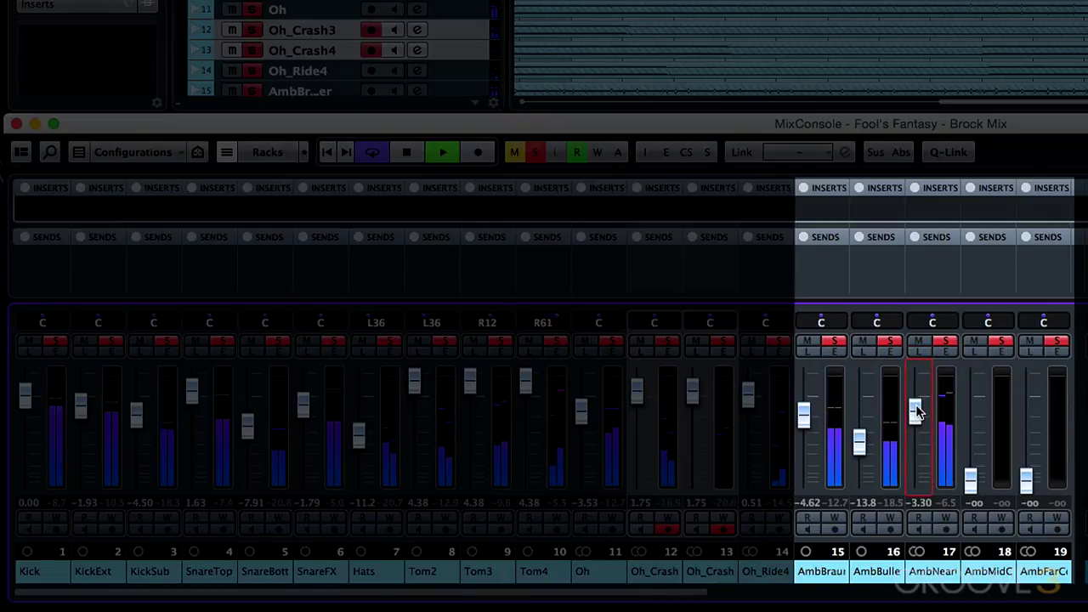
drag(919, 408, 919, 408)
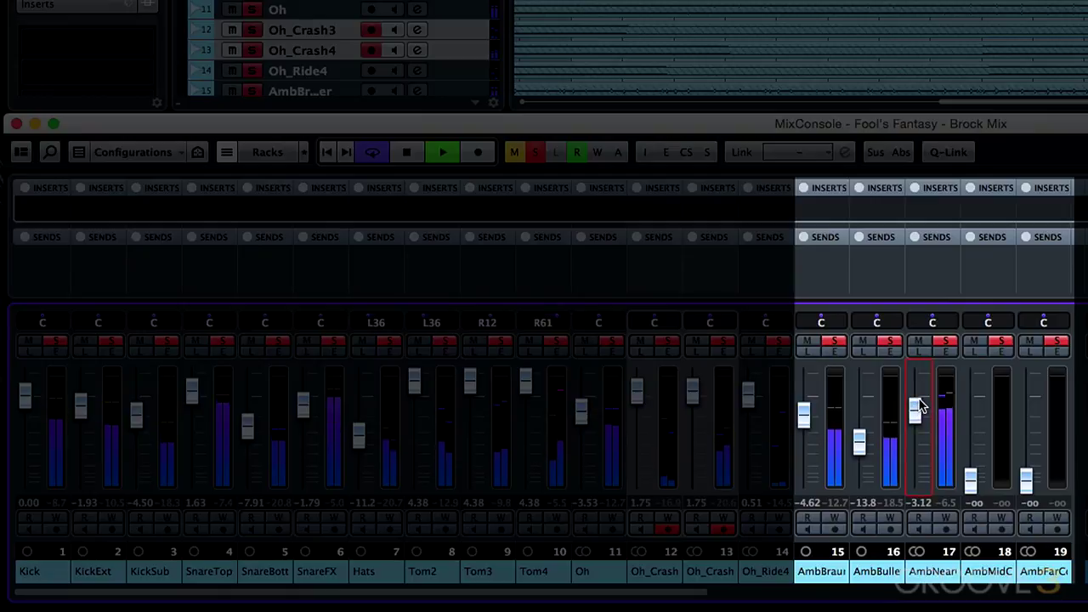
Raise the mid ambience channel 18, audition it in Listen mode, and settle its fader at -16.1.
drag(975, 481, 979, 422)
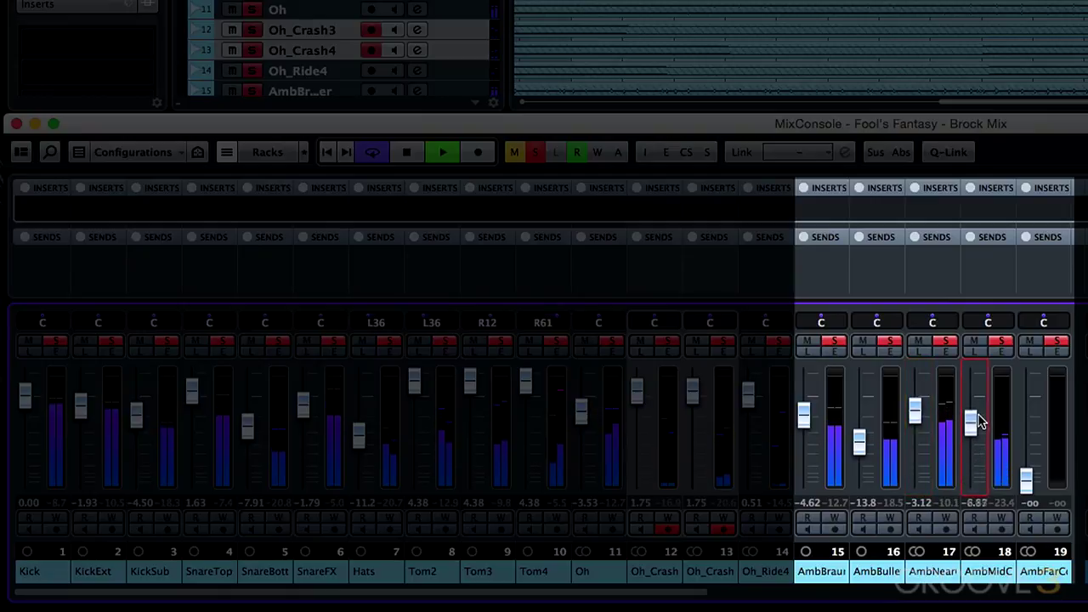
click(974, 352)
click(974, 354)
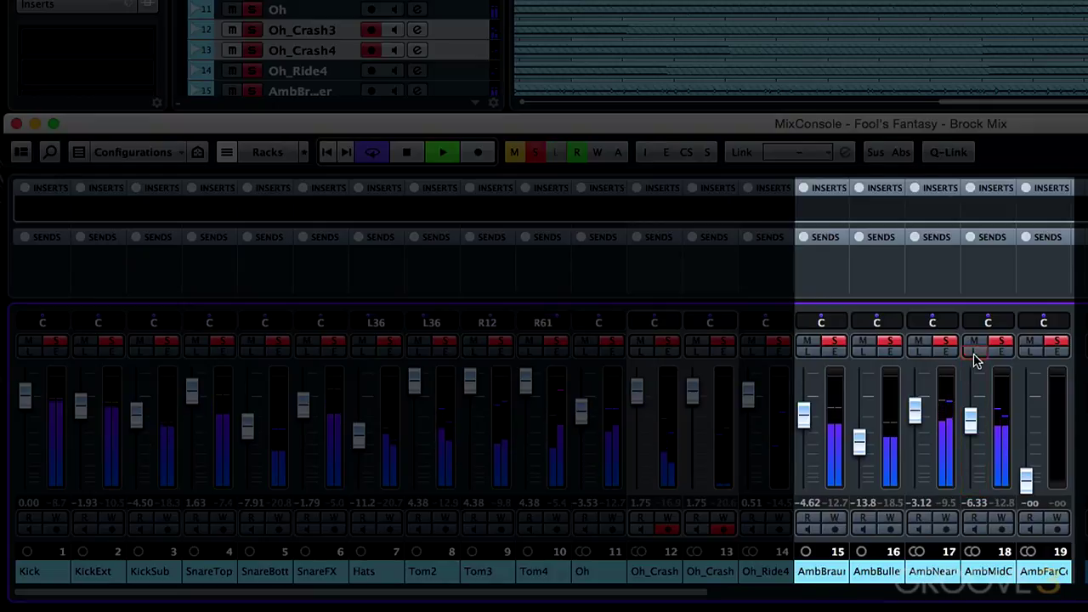
drag(973, 439, 973, 443)
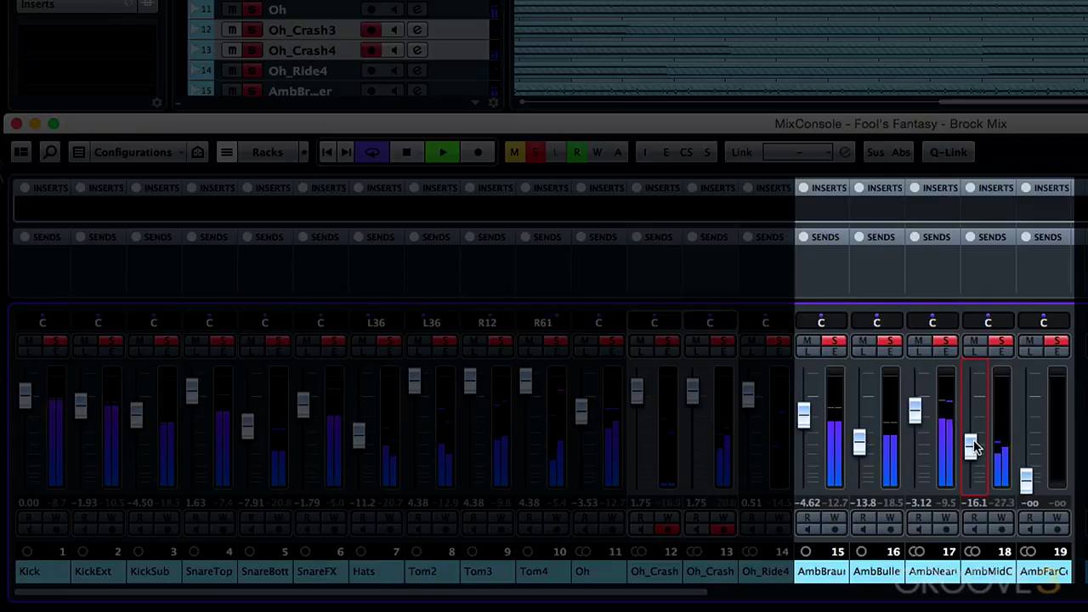
Raise the far ambience channel 19, audition it in Listen mode, and settle its fader at -8.55.
drag(1026, 480, 1026, 410)
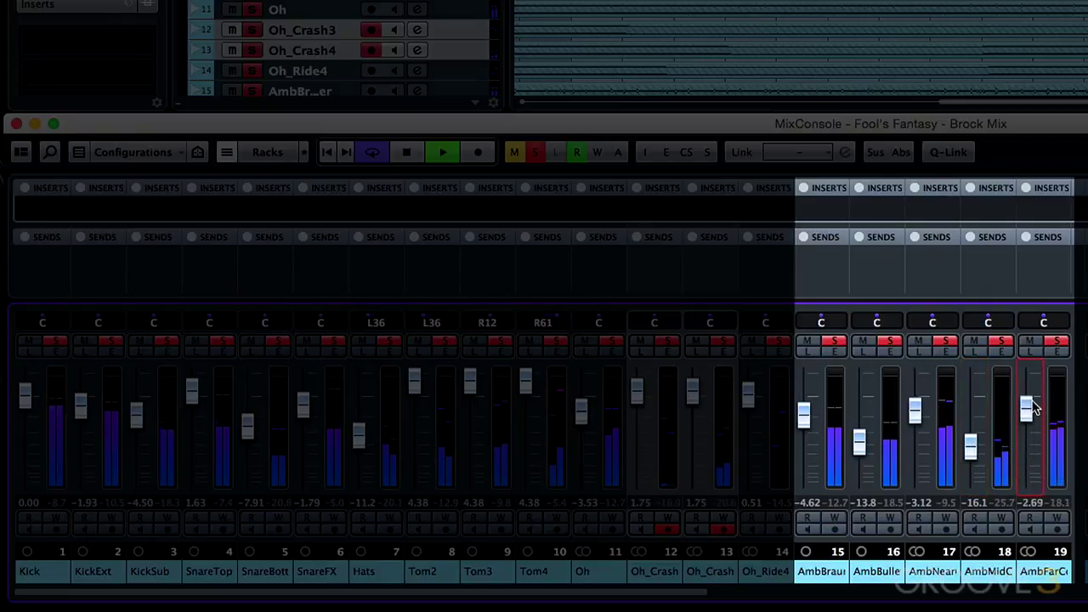
click(1031, 354)
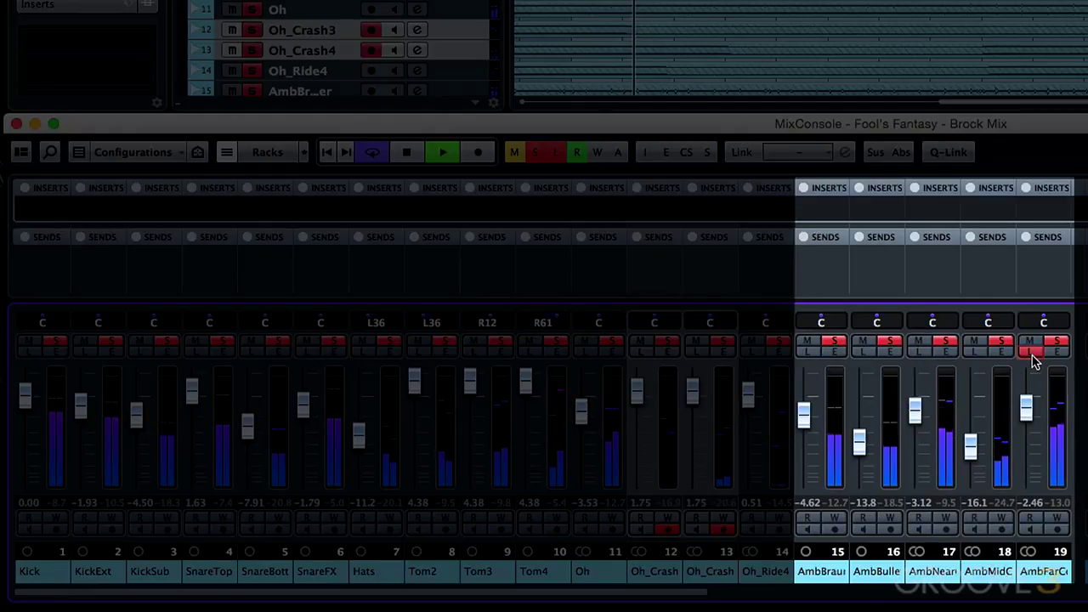
click(1031, 353)
mouse_move(1024, 412)
mouse_down()
mouse_move(1030, 441)
mouse_move(1033, 430)
mouse_up()
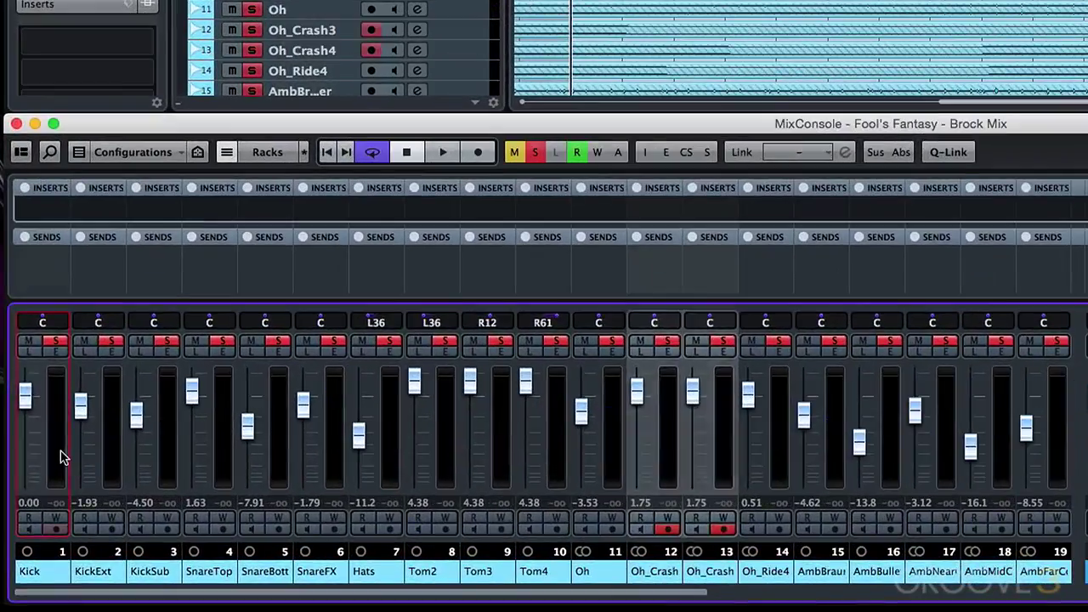
Select all drum channels from Kick to channel 19 with Q-Link on, and lower them together by setting the Kick level to -2.
click(37, 513)
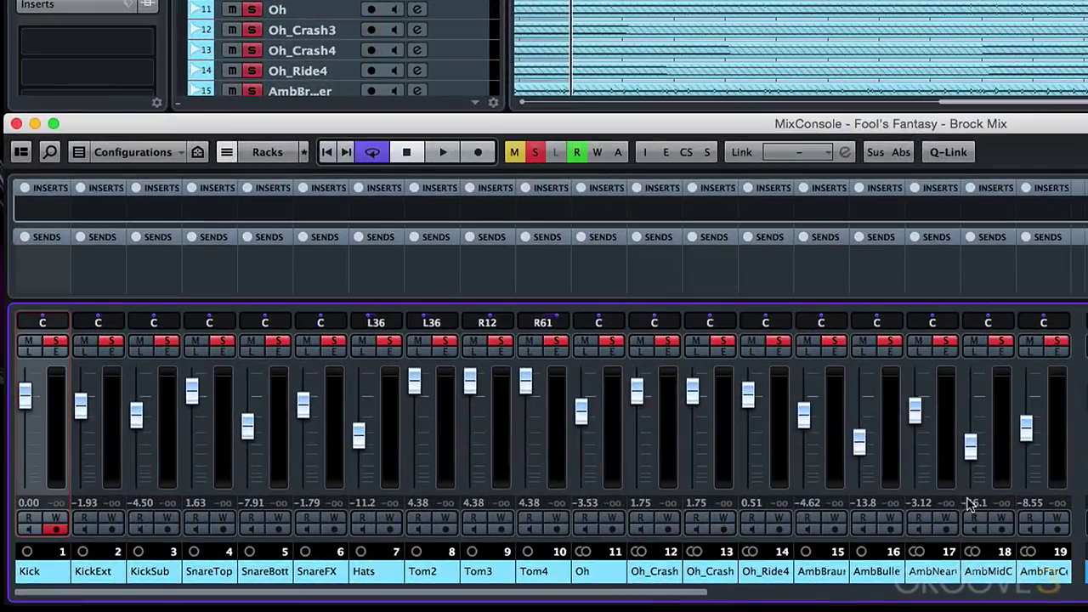
shift+click(1064, 480)
click(950, 153)
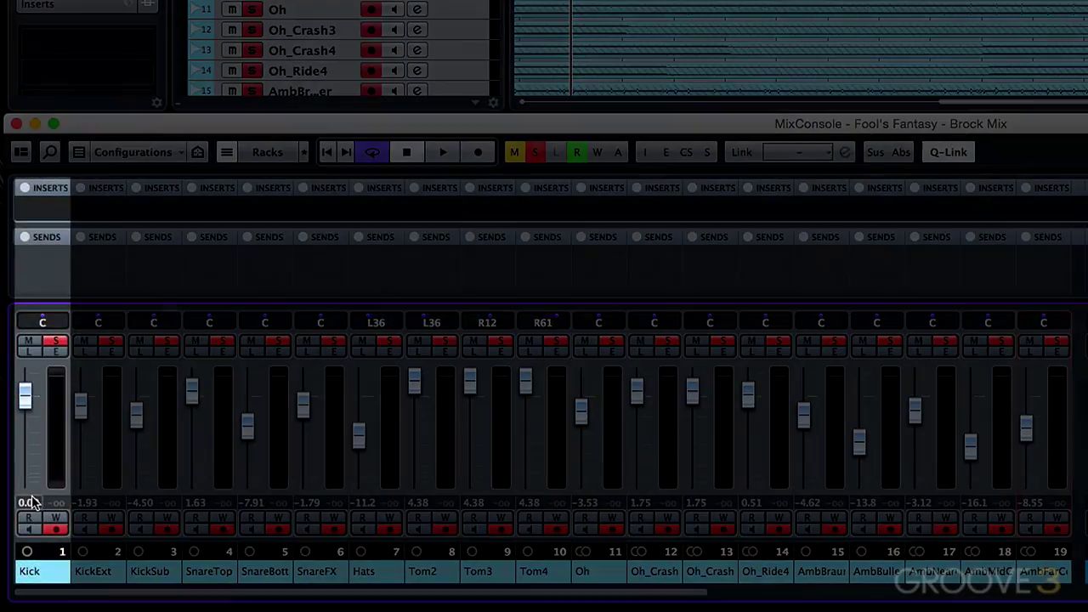
click(30, 502)
text(-2)
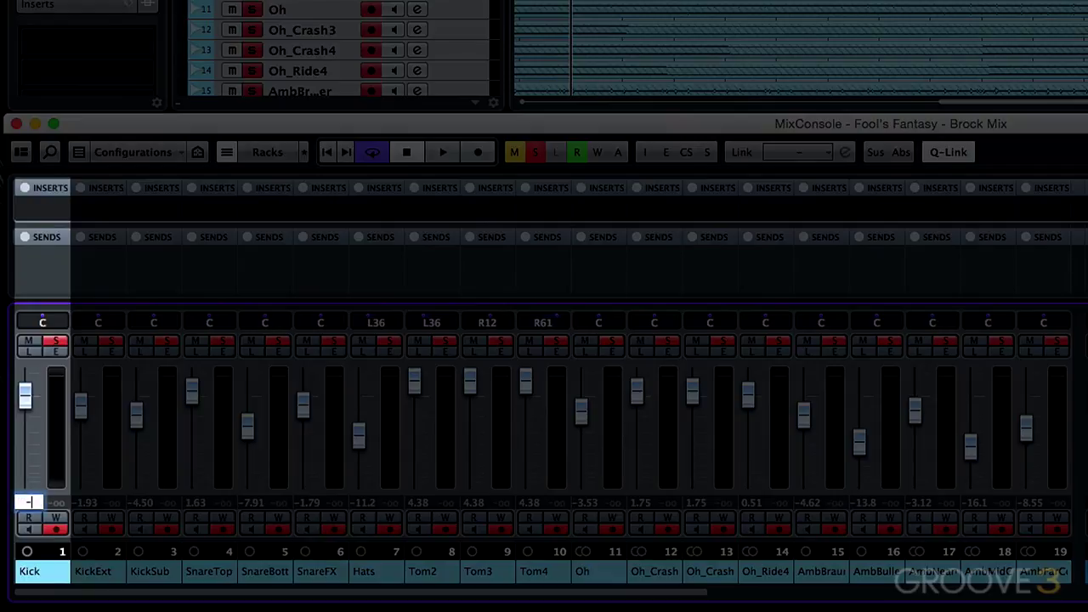
key(Return)
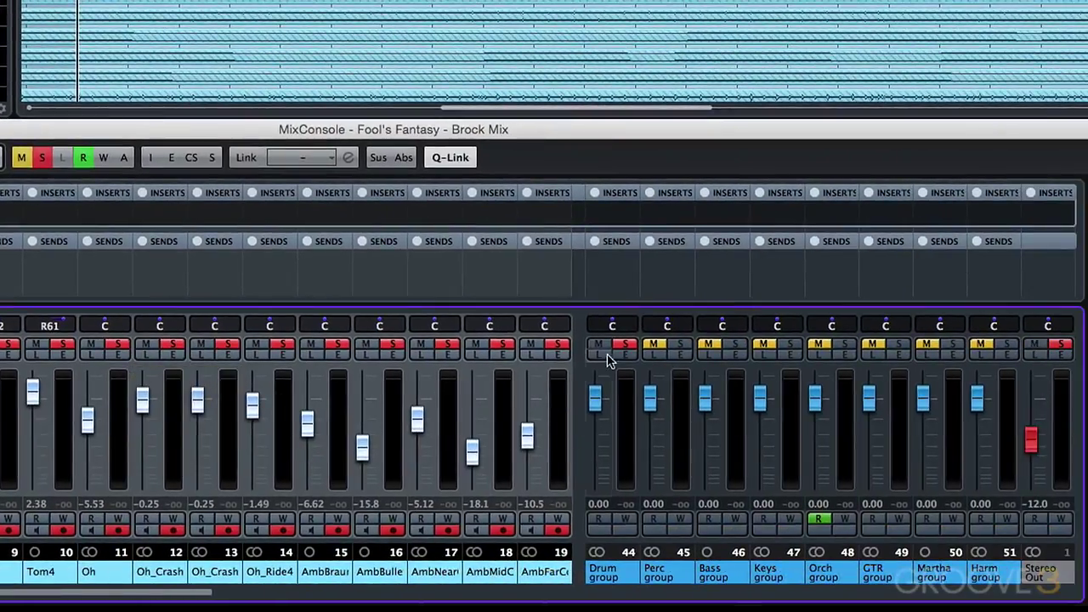
Select the Drum through Harm group channels, set their linked Pre gain to -7 dB in the channel settings, and reset Stereo Out to 0.00.
click(631, 427)
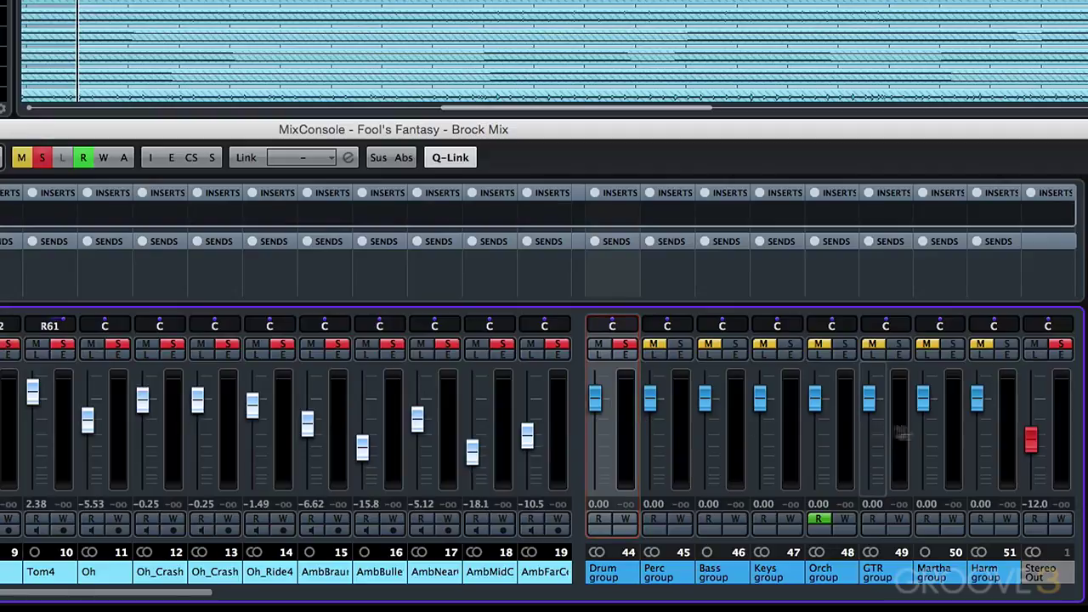
shift+click(1009, 436)
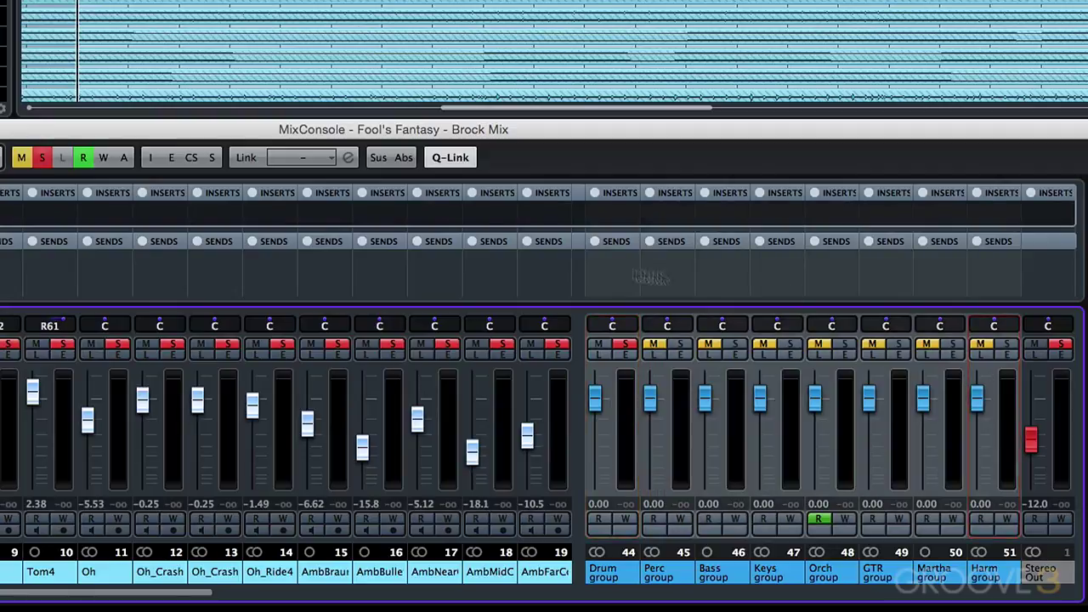
click(630, 352)
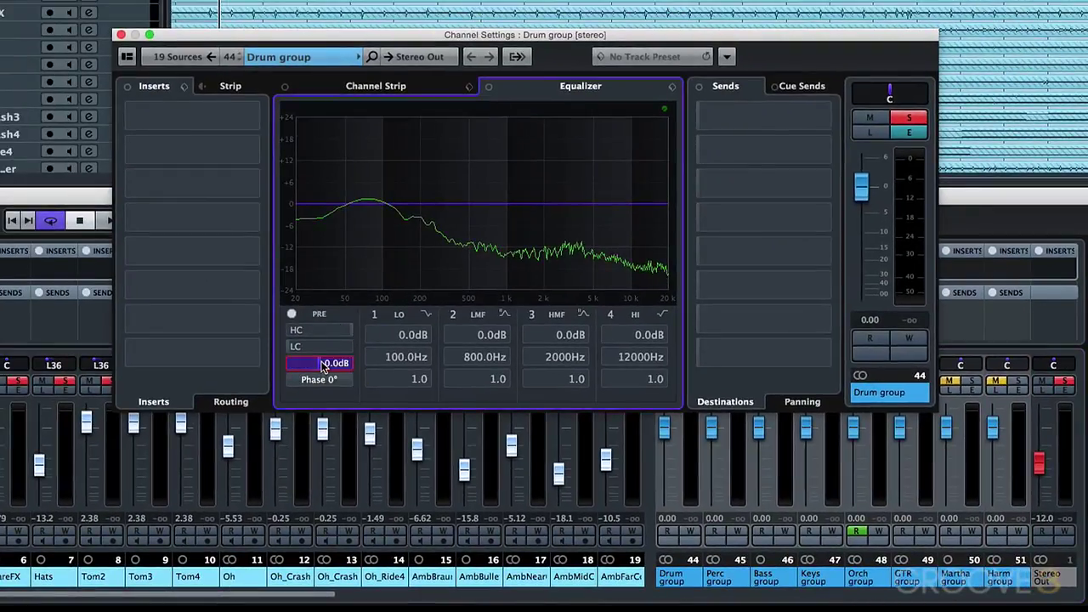
double_click(322, 365)
text(-7)
key(Return)
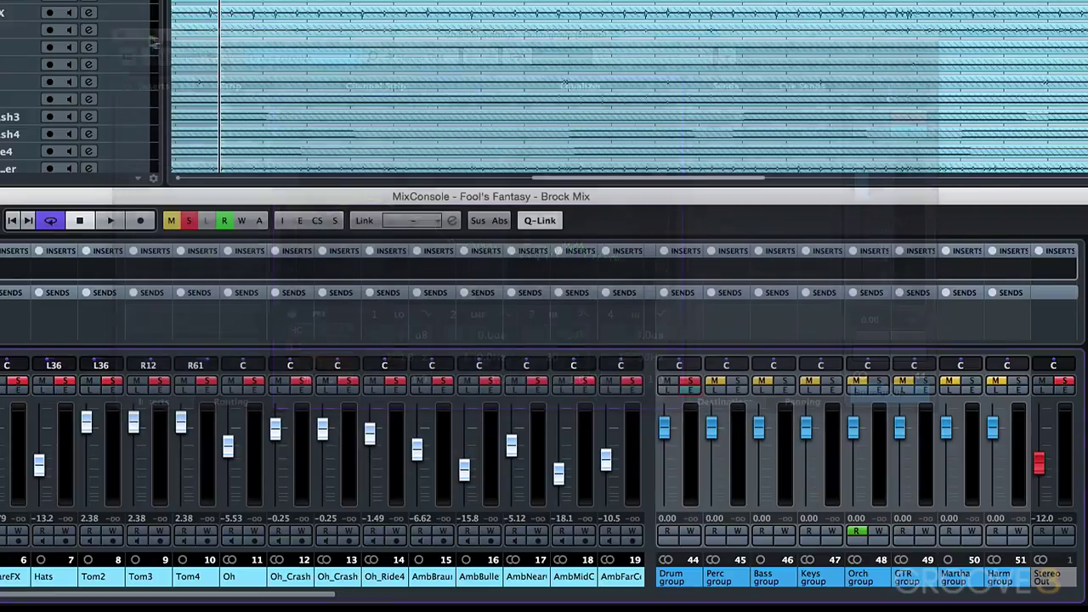
ctrl+click(1038, 463)
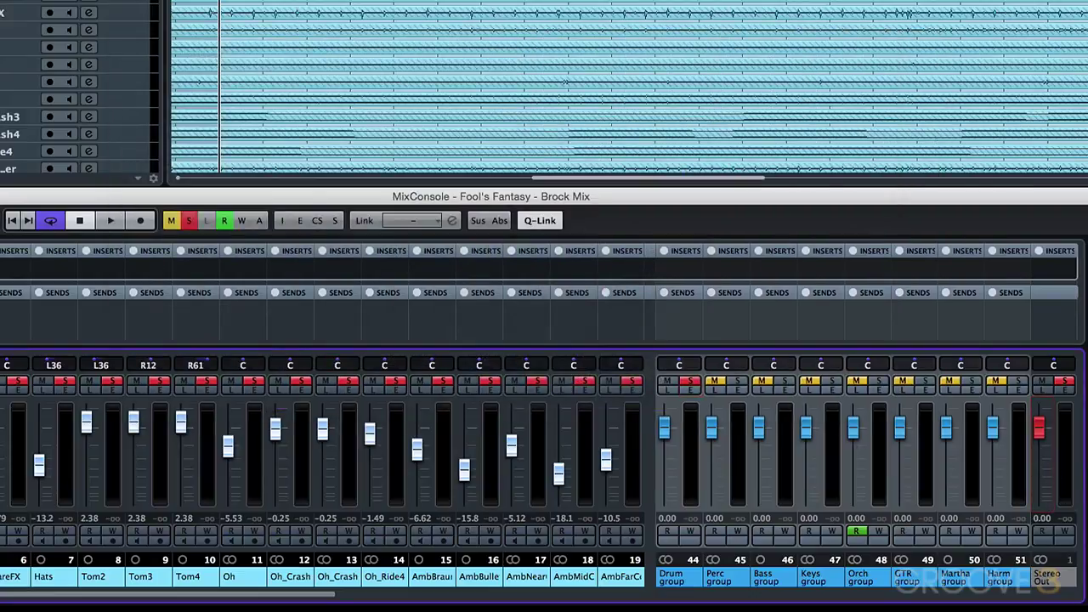